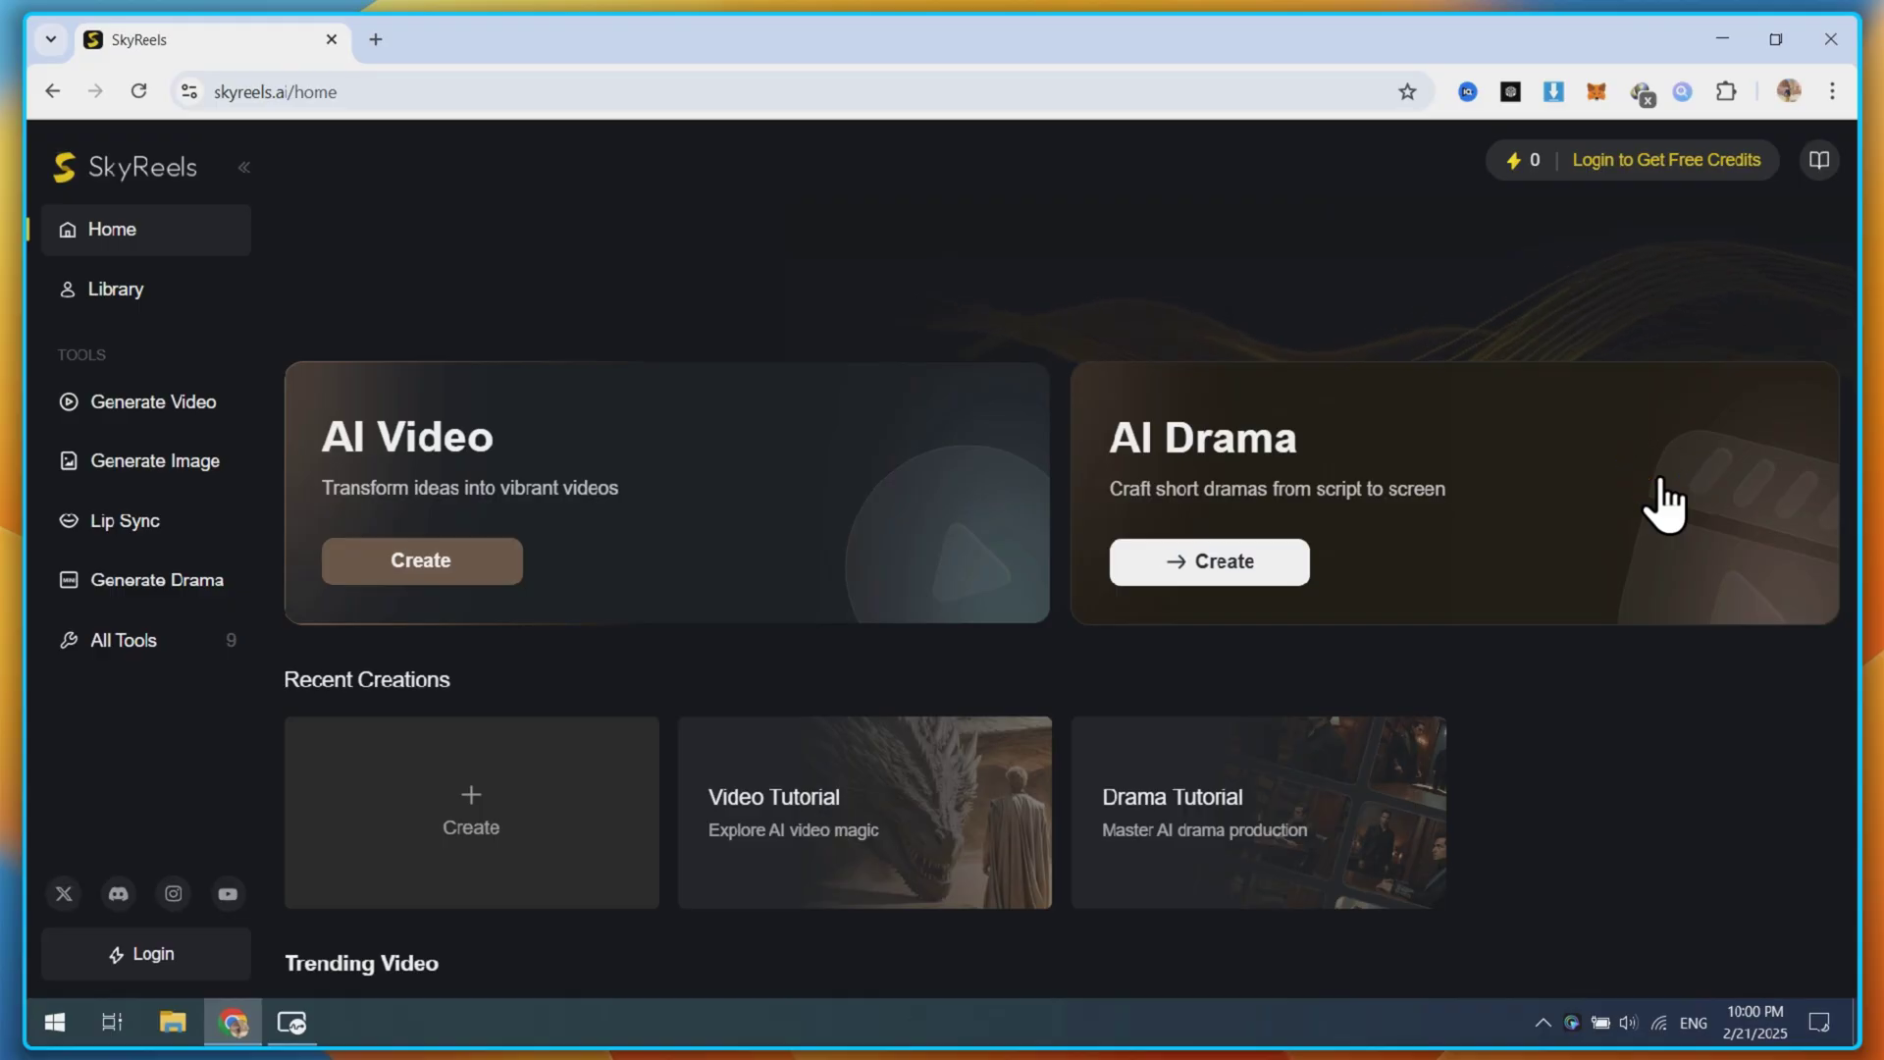
- Sign in to SkyReels with a Google account and open the All Tools collection
left_click(1674, 167)
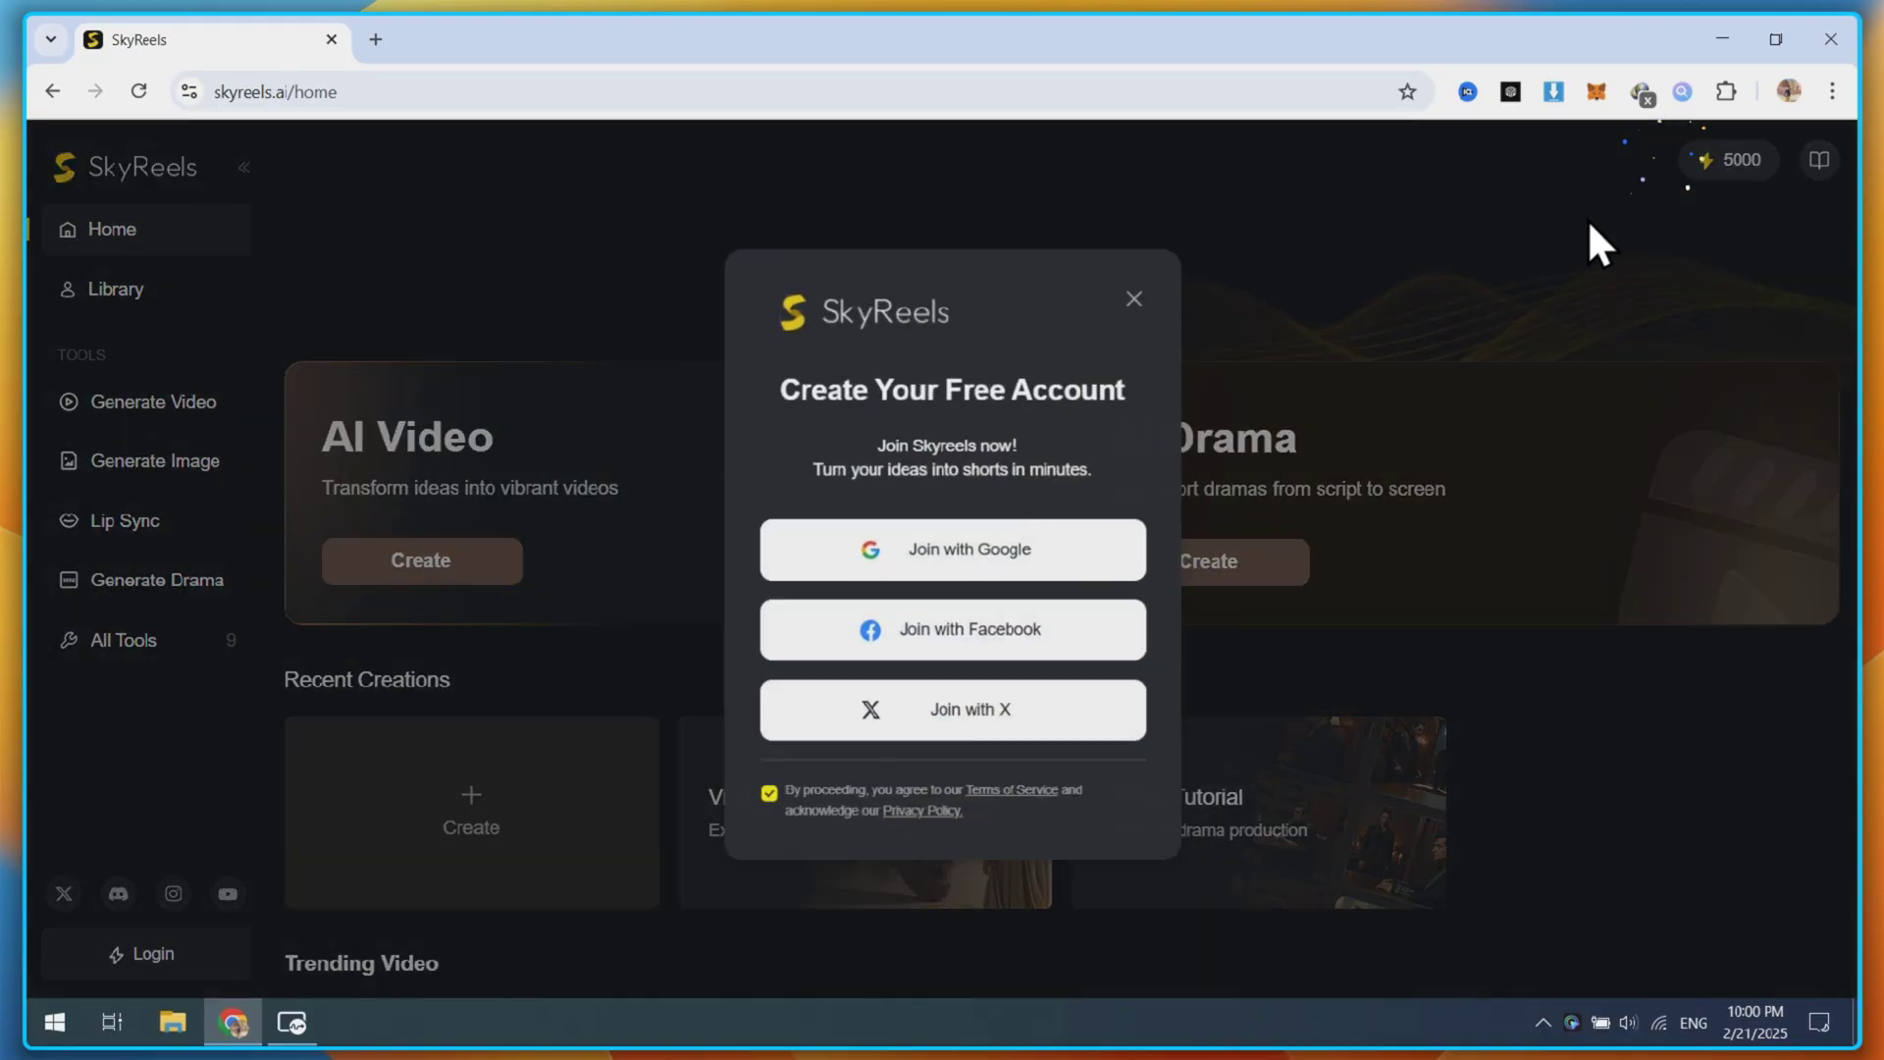
left_click(1025, 557)
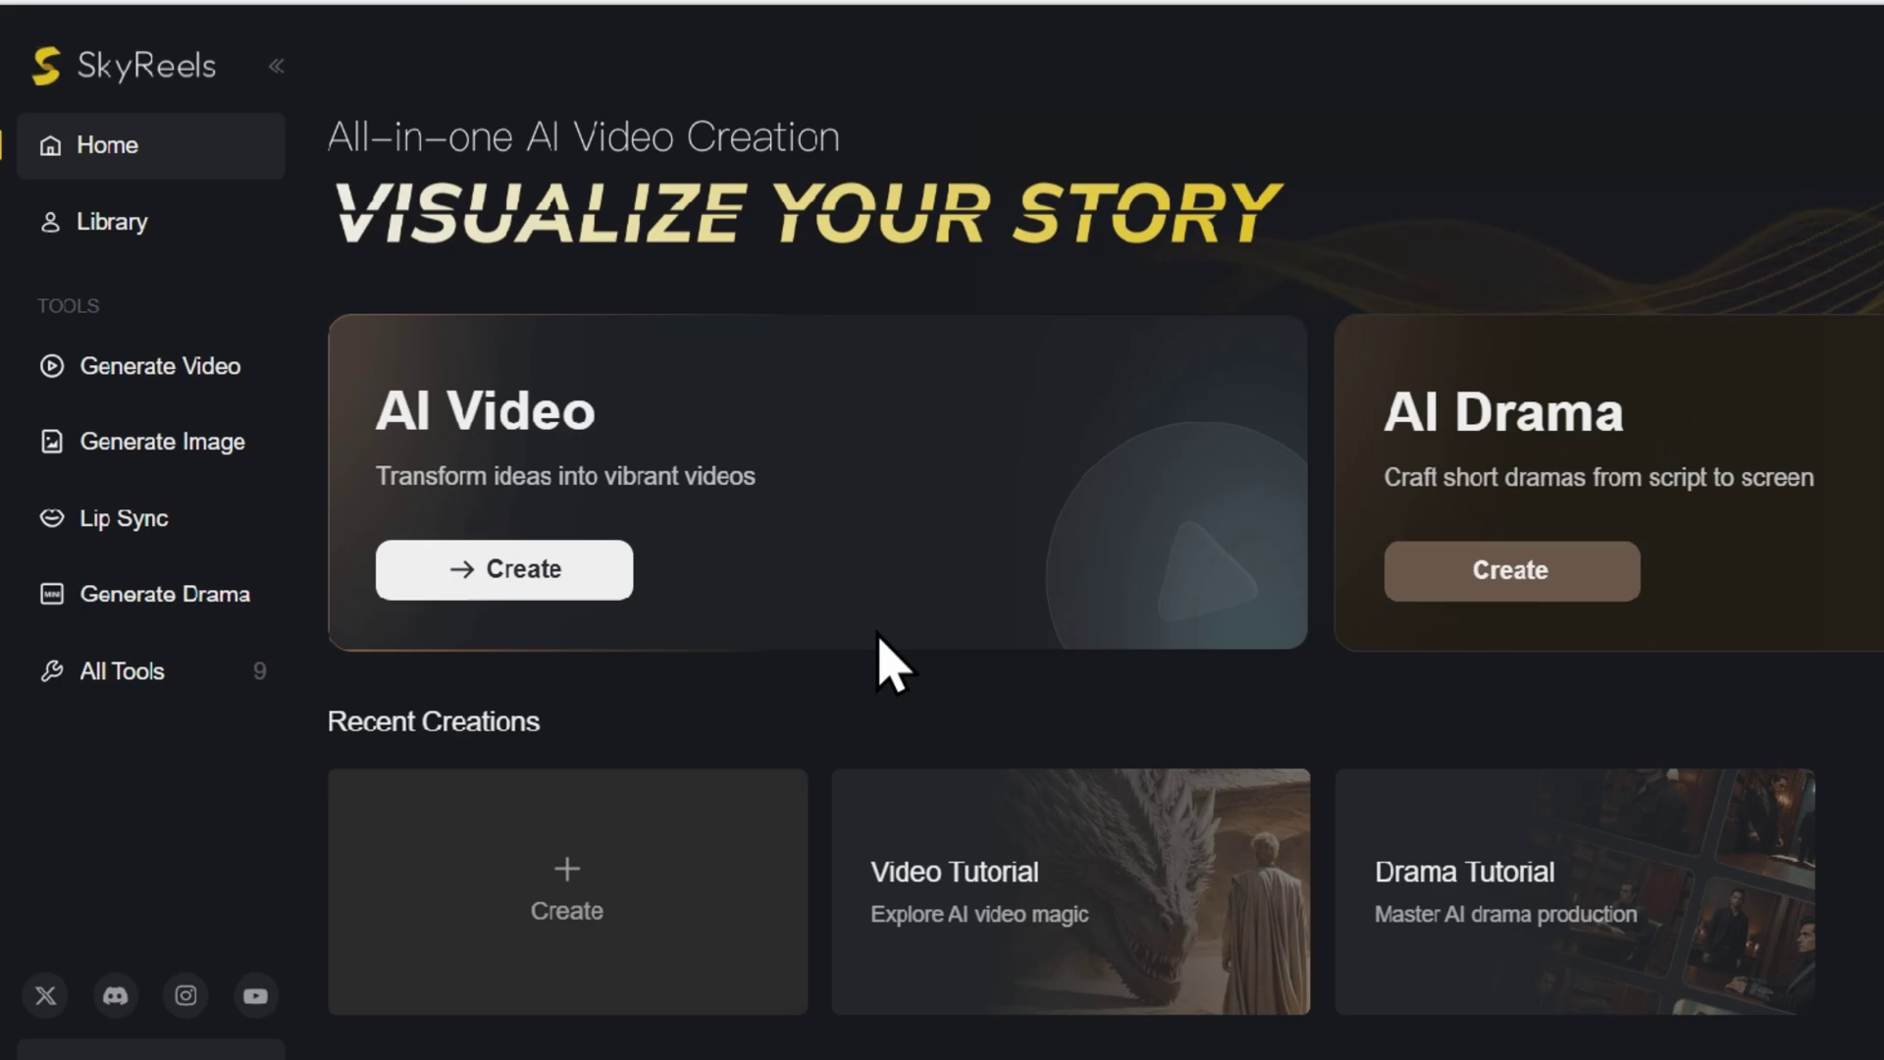
left_click(130, 682)
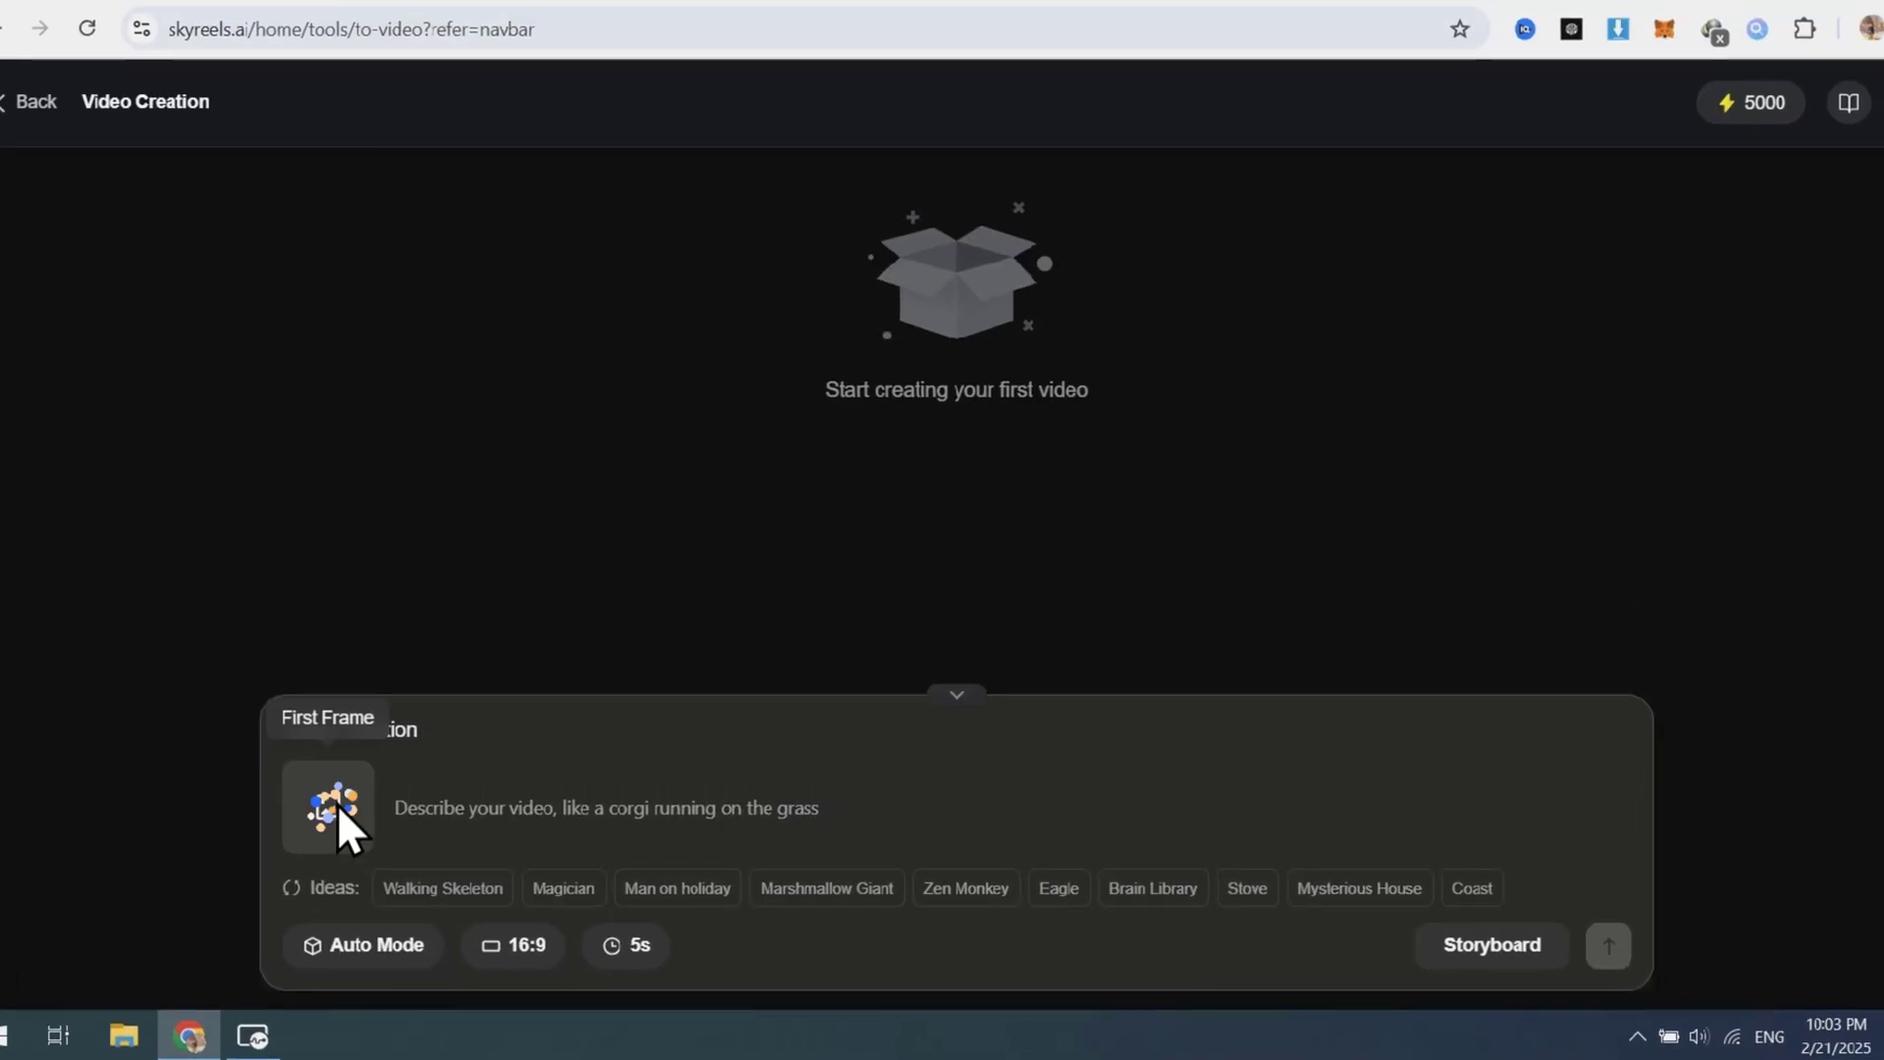
- Add the kitchen cat image as the first frame, cropped to 16:9
left_click(182, 796)
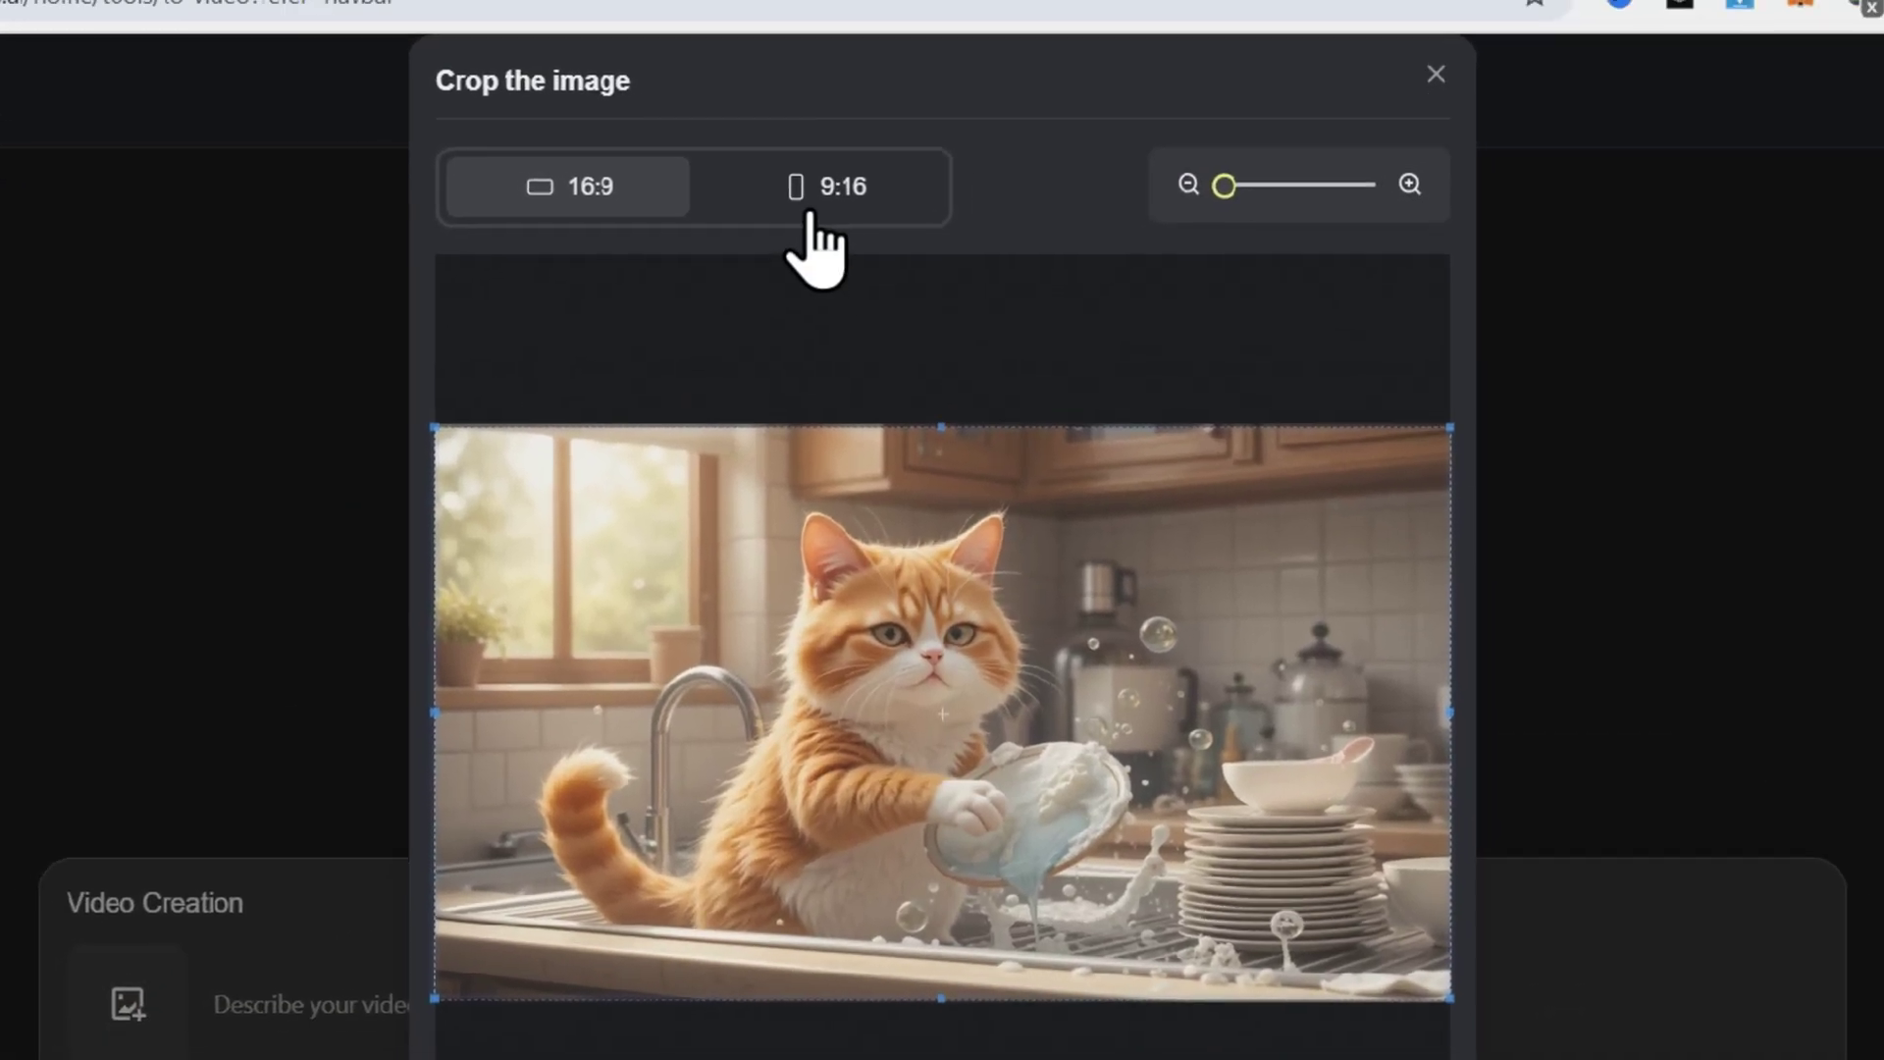
left_click(829, 211)
left_click(613, 214)
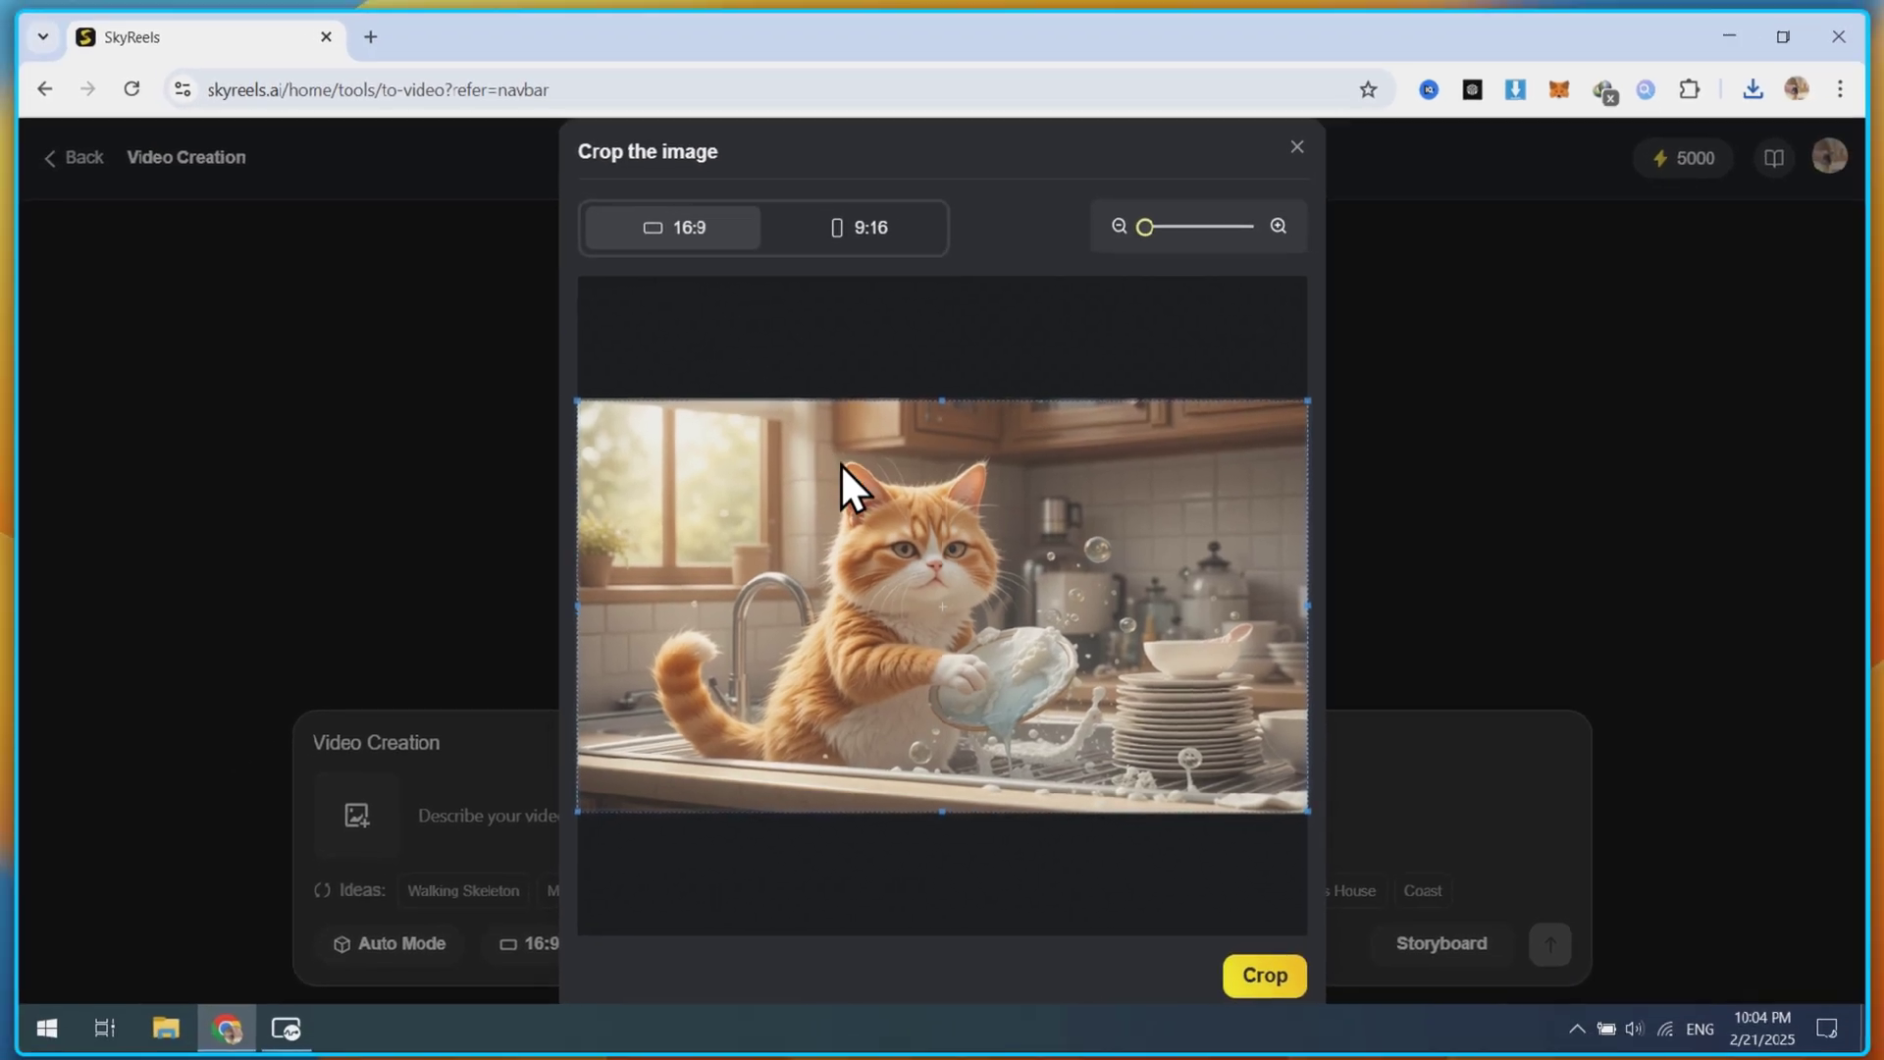
left_click(1263, 972)
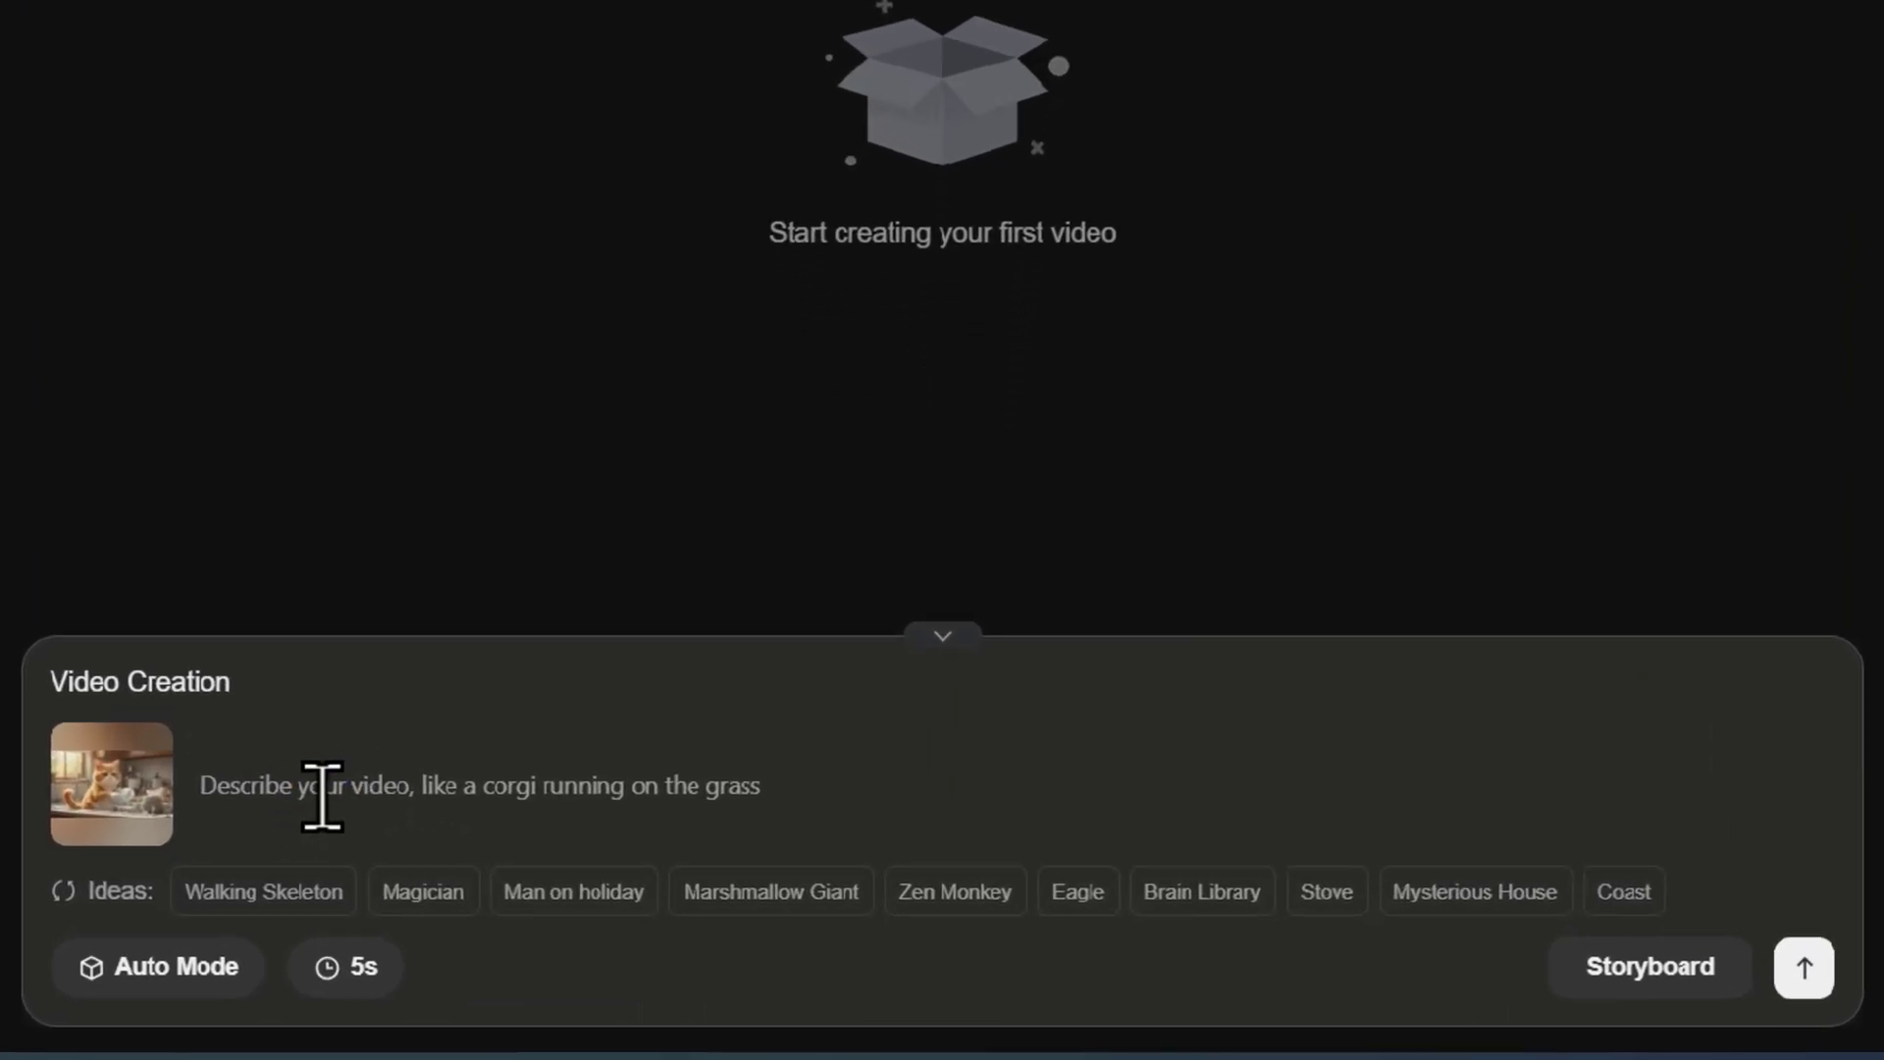
- Enter the dish-washing cat prompt with Auto Mode and 5s duration, and submit it
type("A chubby orange and white cat washes dishes at the kitchen sink, scrubbing a plate with soapy paws as warm light filters through the window.")
left_click(199, 964)
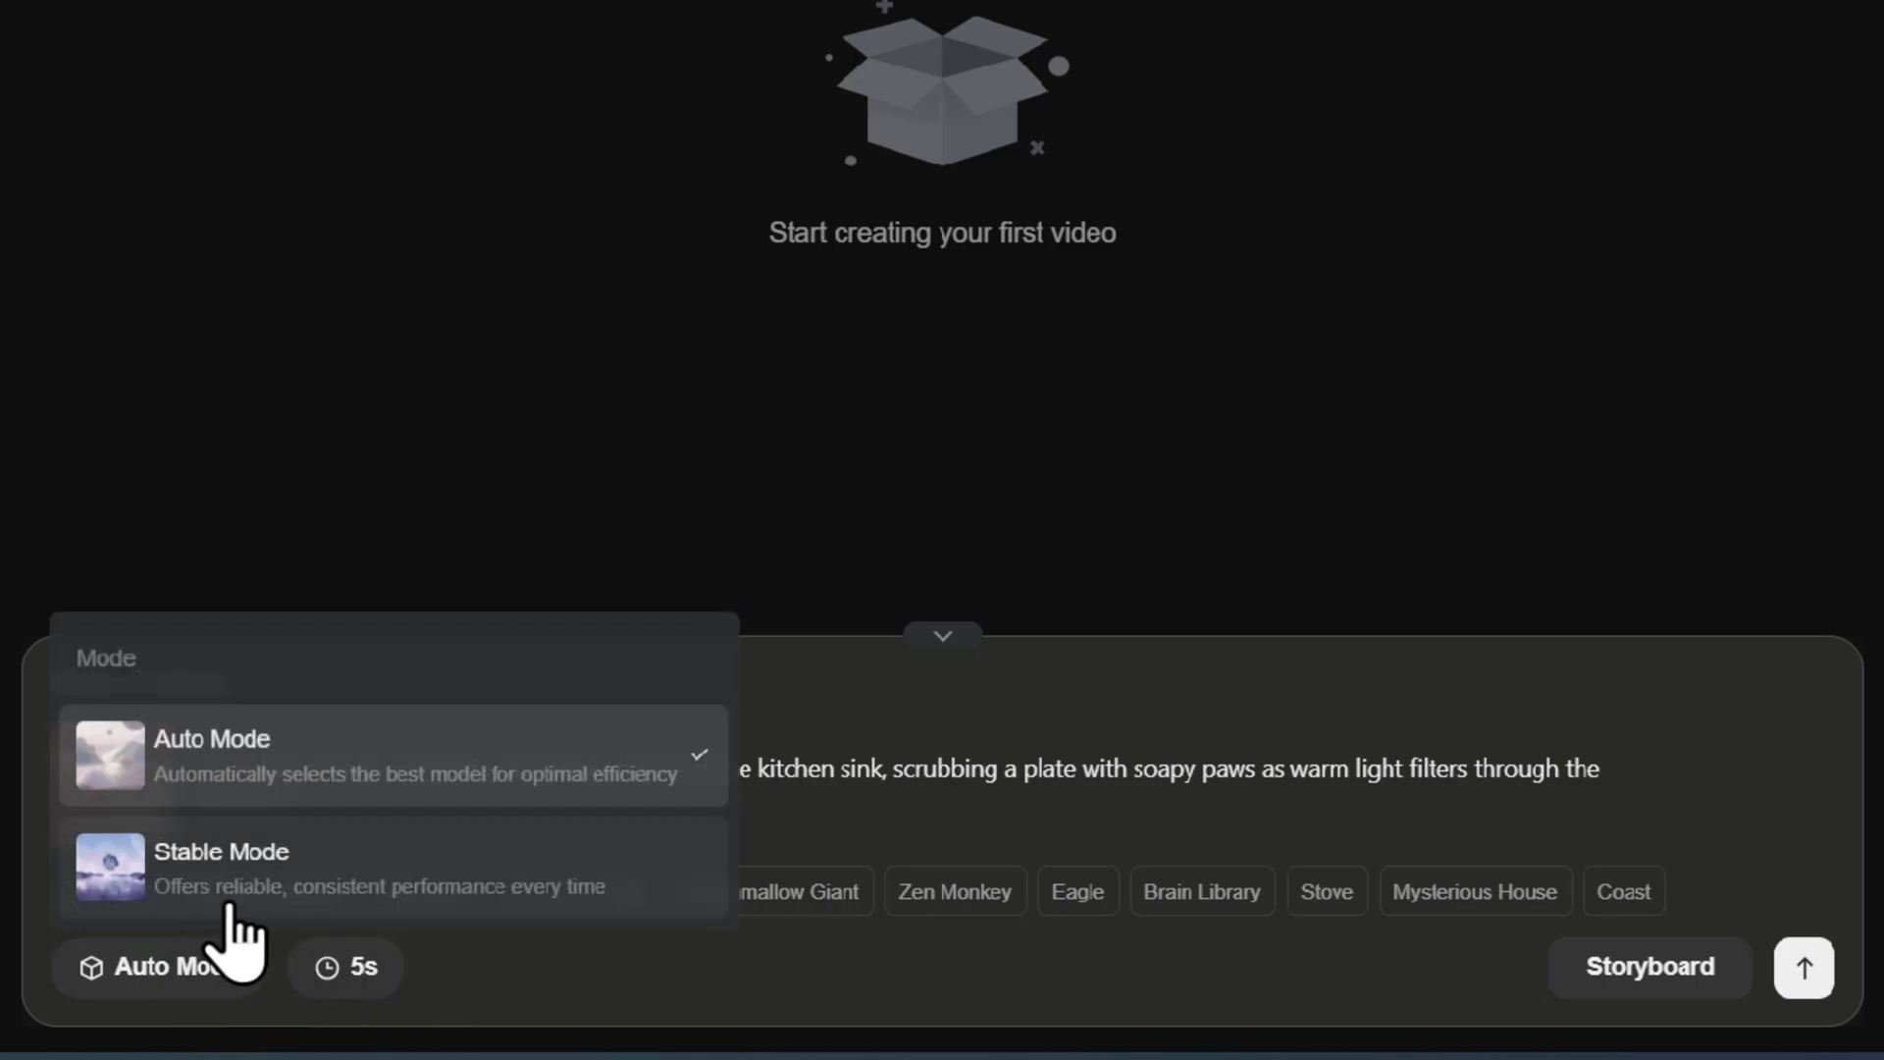
left_click(368, 770)
left_click(363, 967)
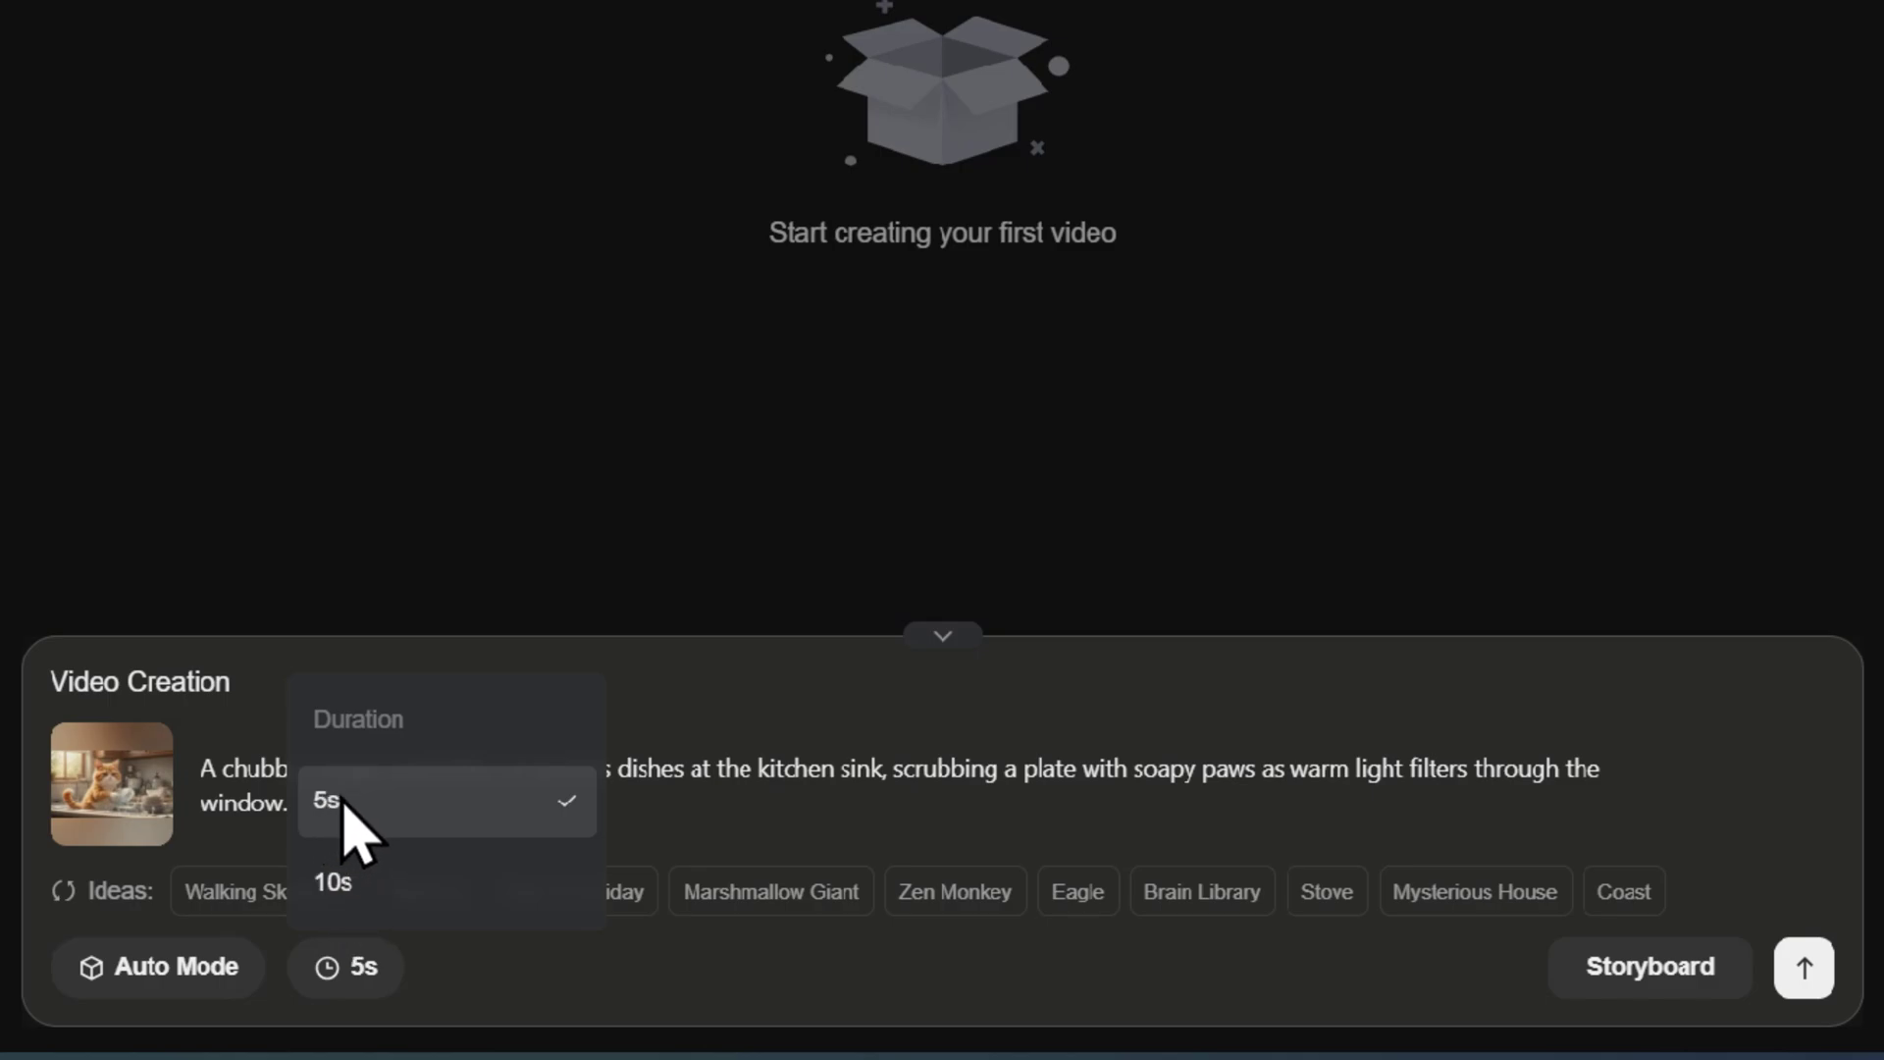
left_click(343, 803)
left_click(1805, 967)
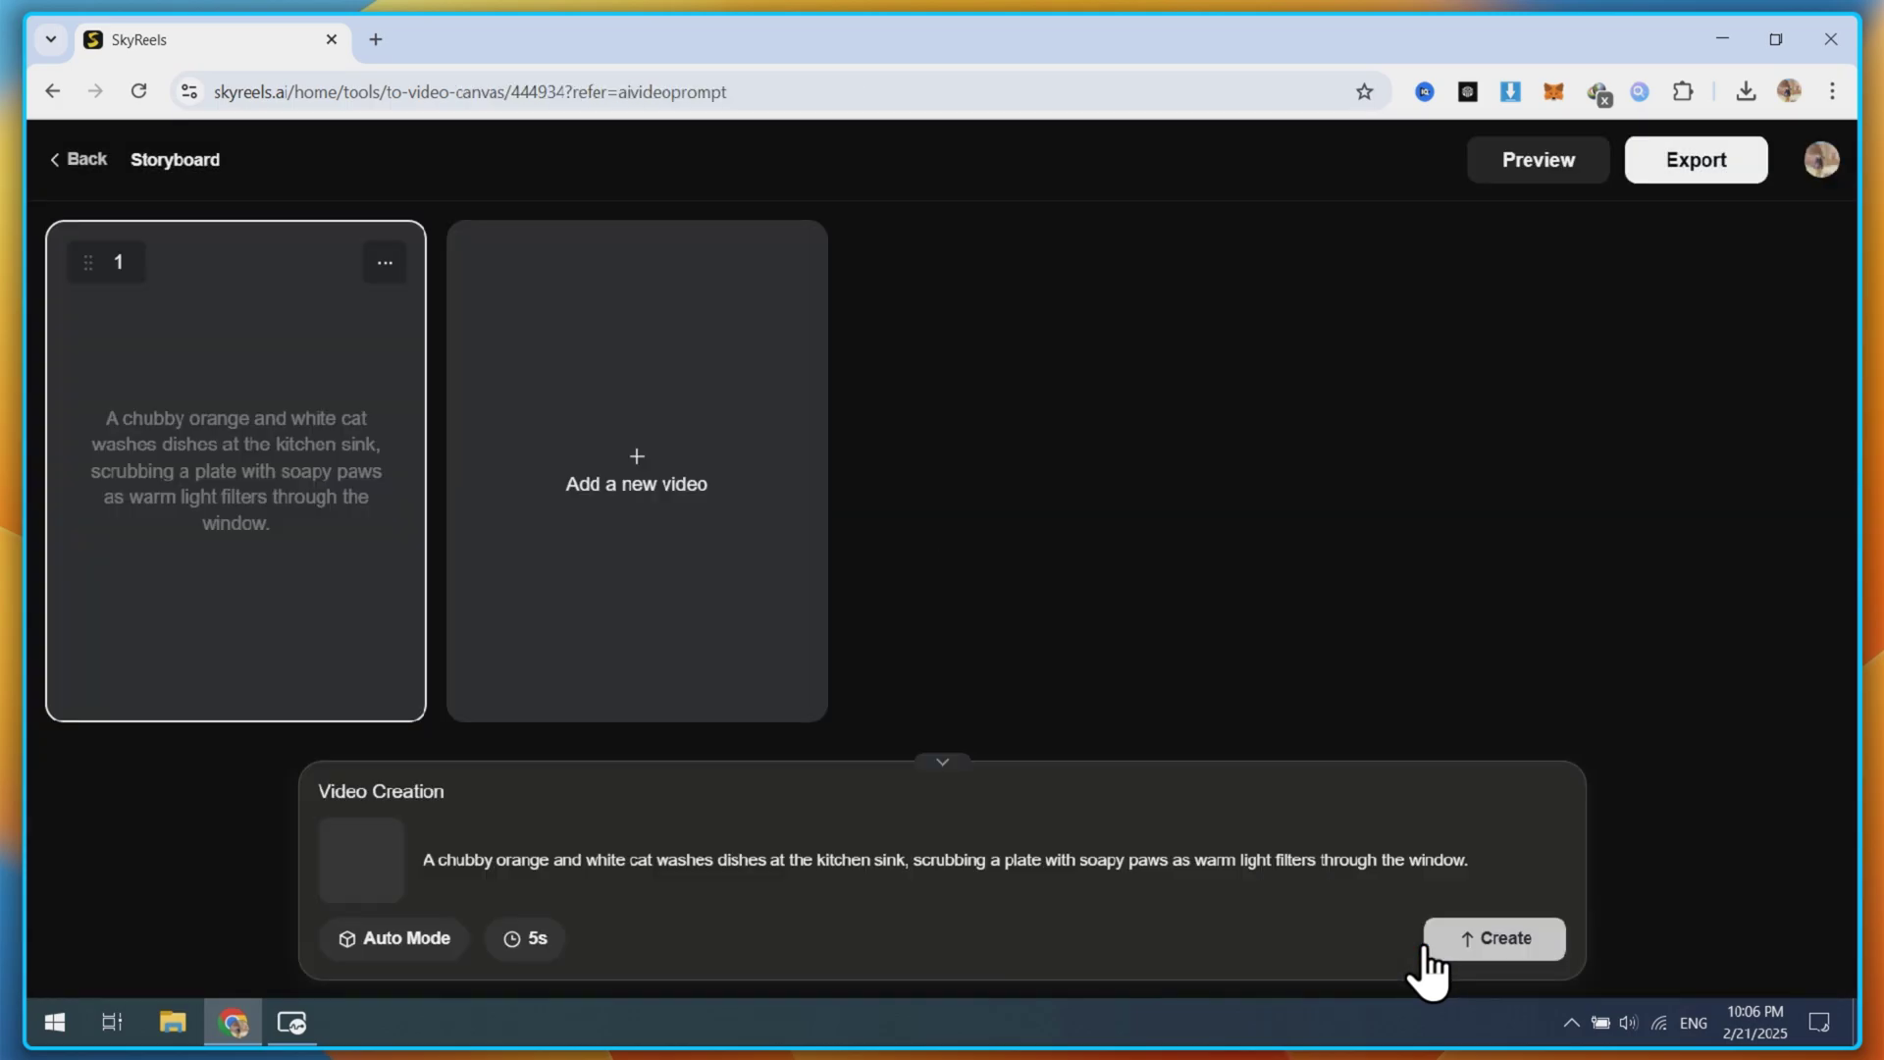
- Create the storyboard clip and download the finished dish-washing cat video
left_click(1425, 941)
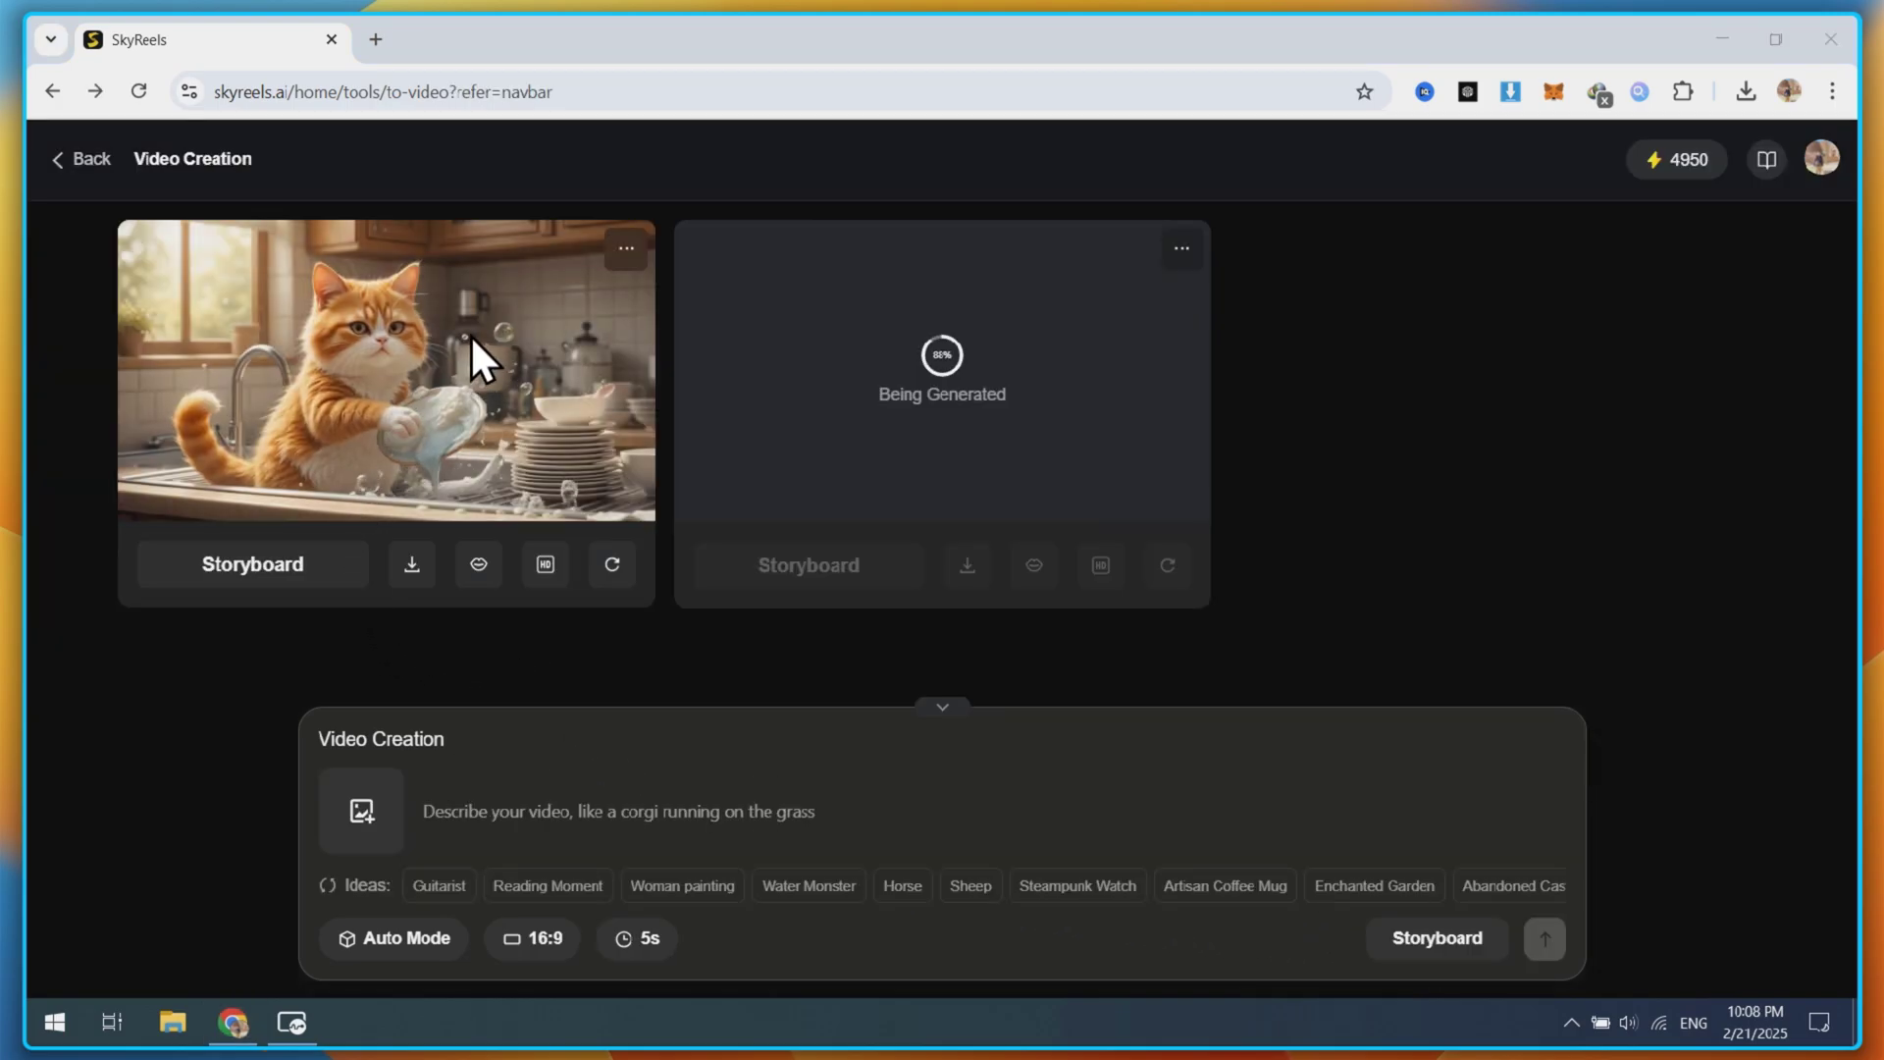
left_click(410, 568)
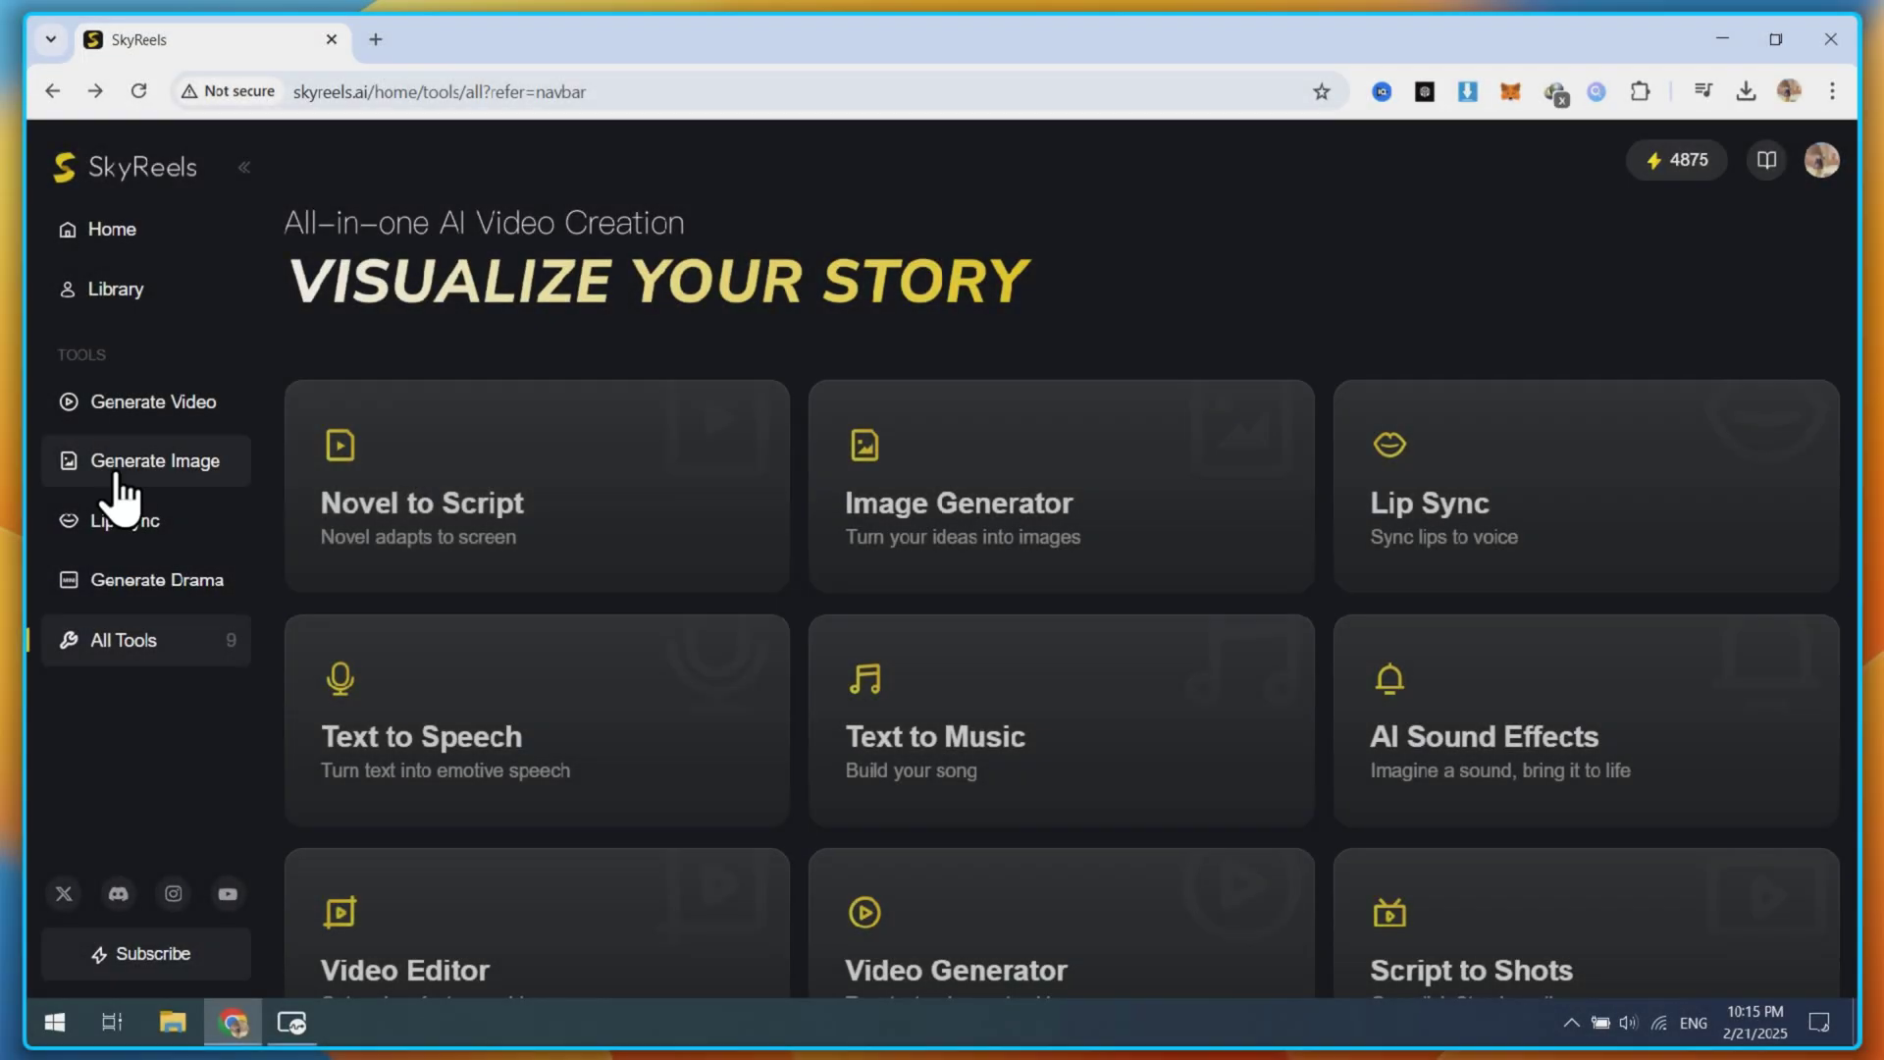
- In the image generator, keep the 16:9 ratio and choose the 3D Cartoon style
left_click(110, 466)
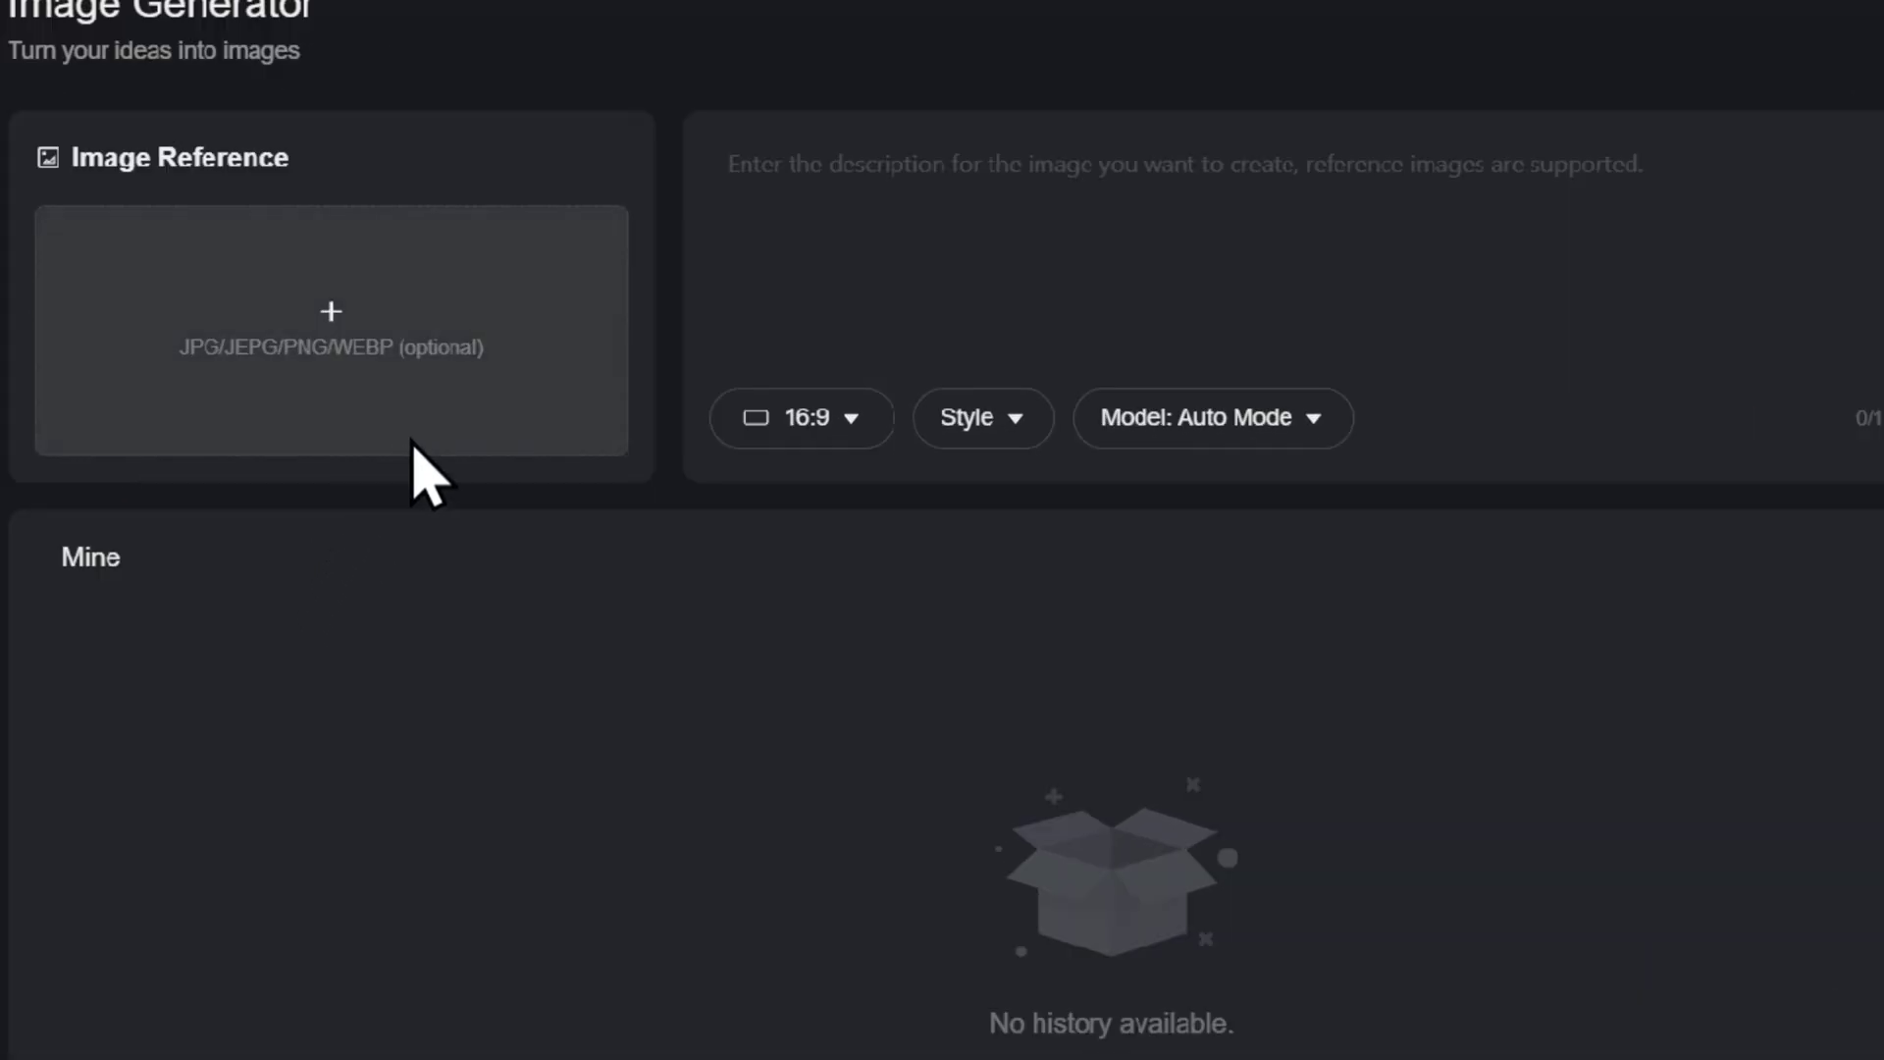
left_click(854, 417)
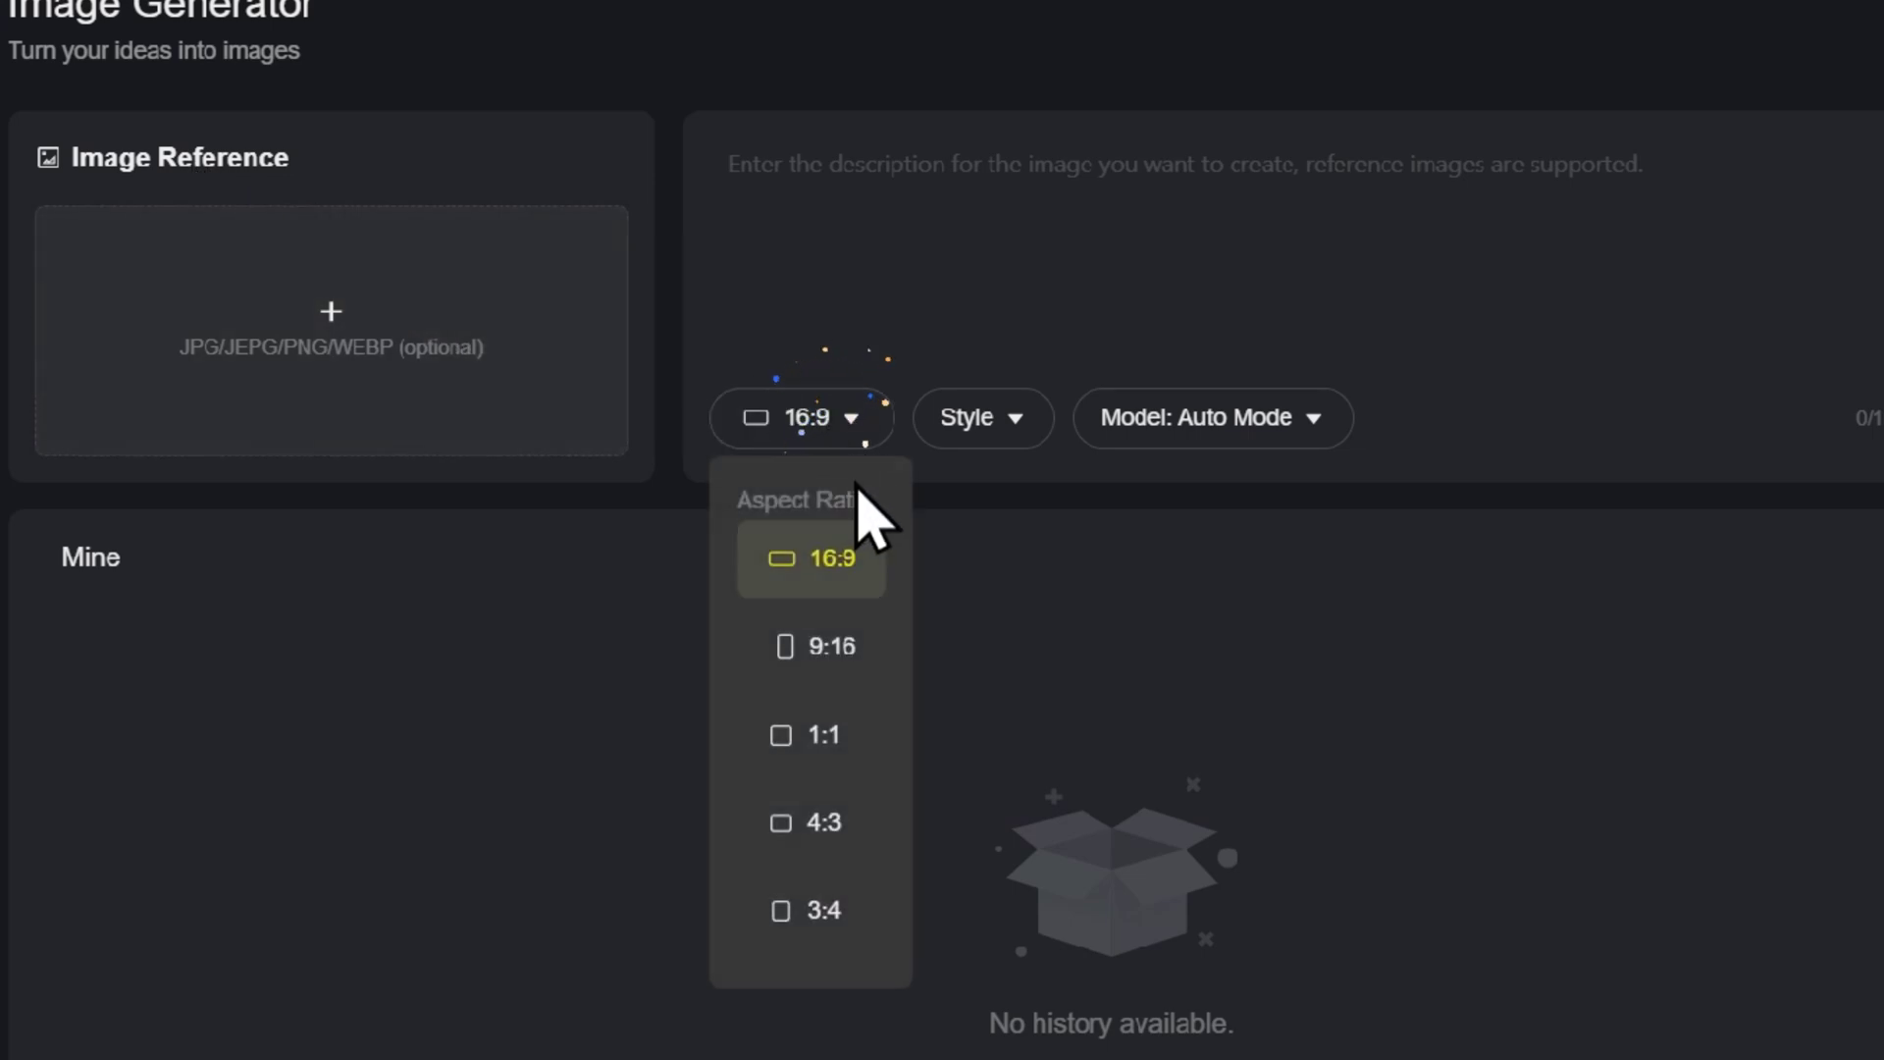
left_click(854, 554)
left_click(1011, 420)
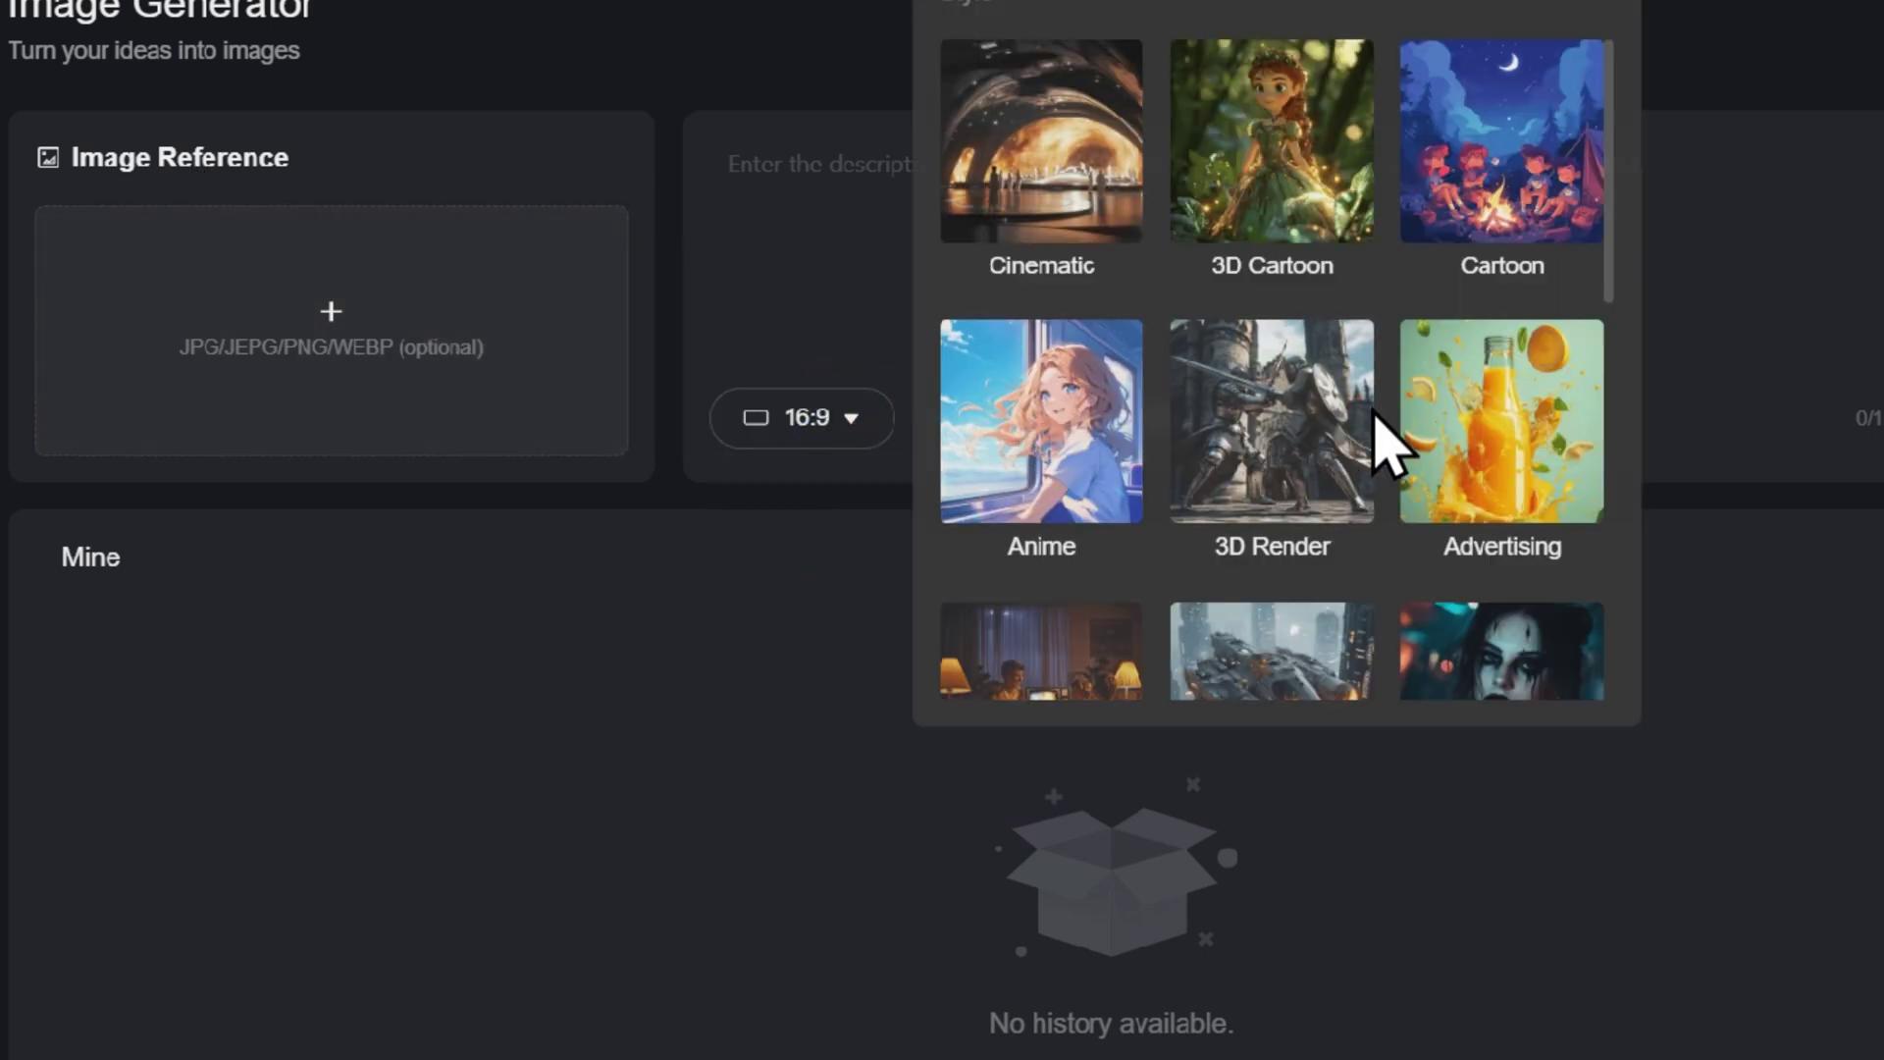
scroll(1380, 434, "down", 2)
scroll(1380, 434, "down", 3)
scroll(1374, 434, "down", 5)
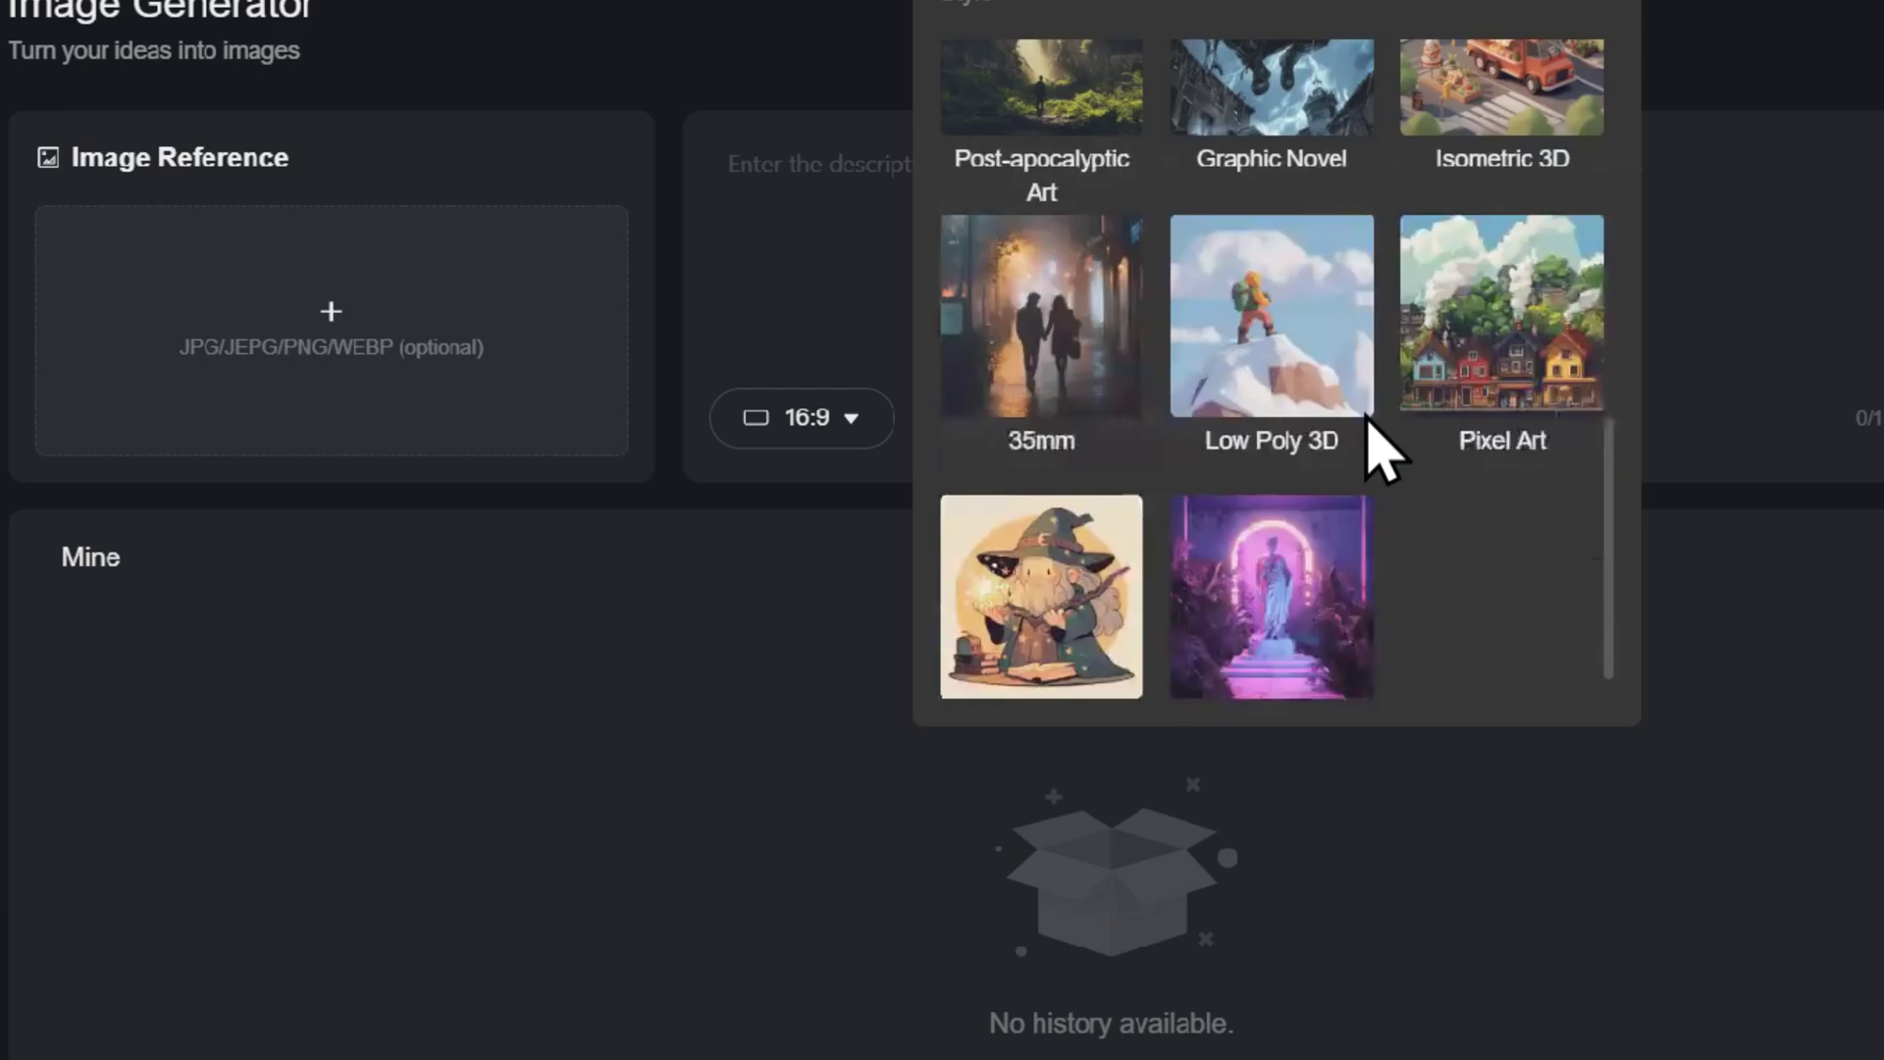
scroll(1371, 434, "up", 7)
scroll(1259, 527, "up", 3)
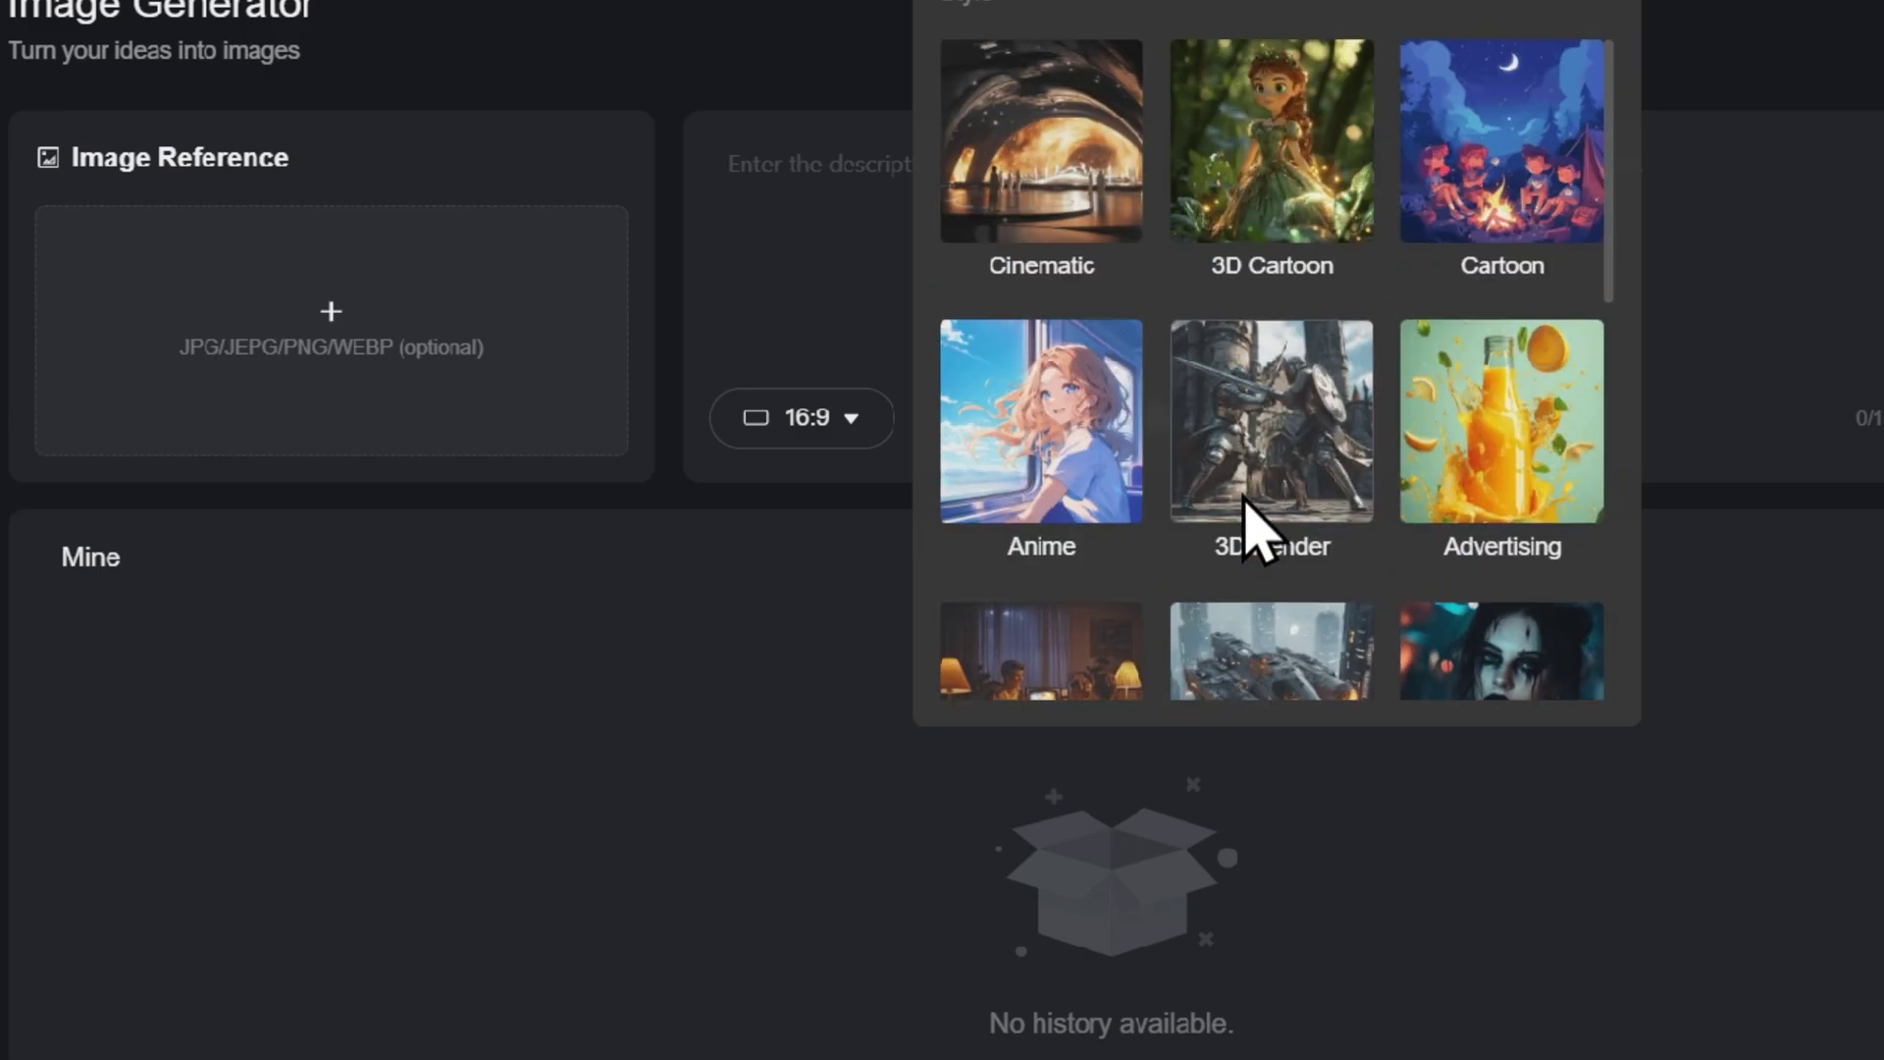
left_click(1272, 197)
- Keep Auto Mode as the image model and preview a generated cat image
left_click(1238, 425)
scroll(1472, 748, "down", 3)
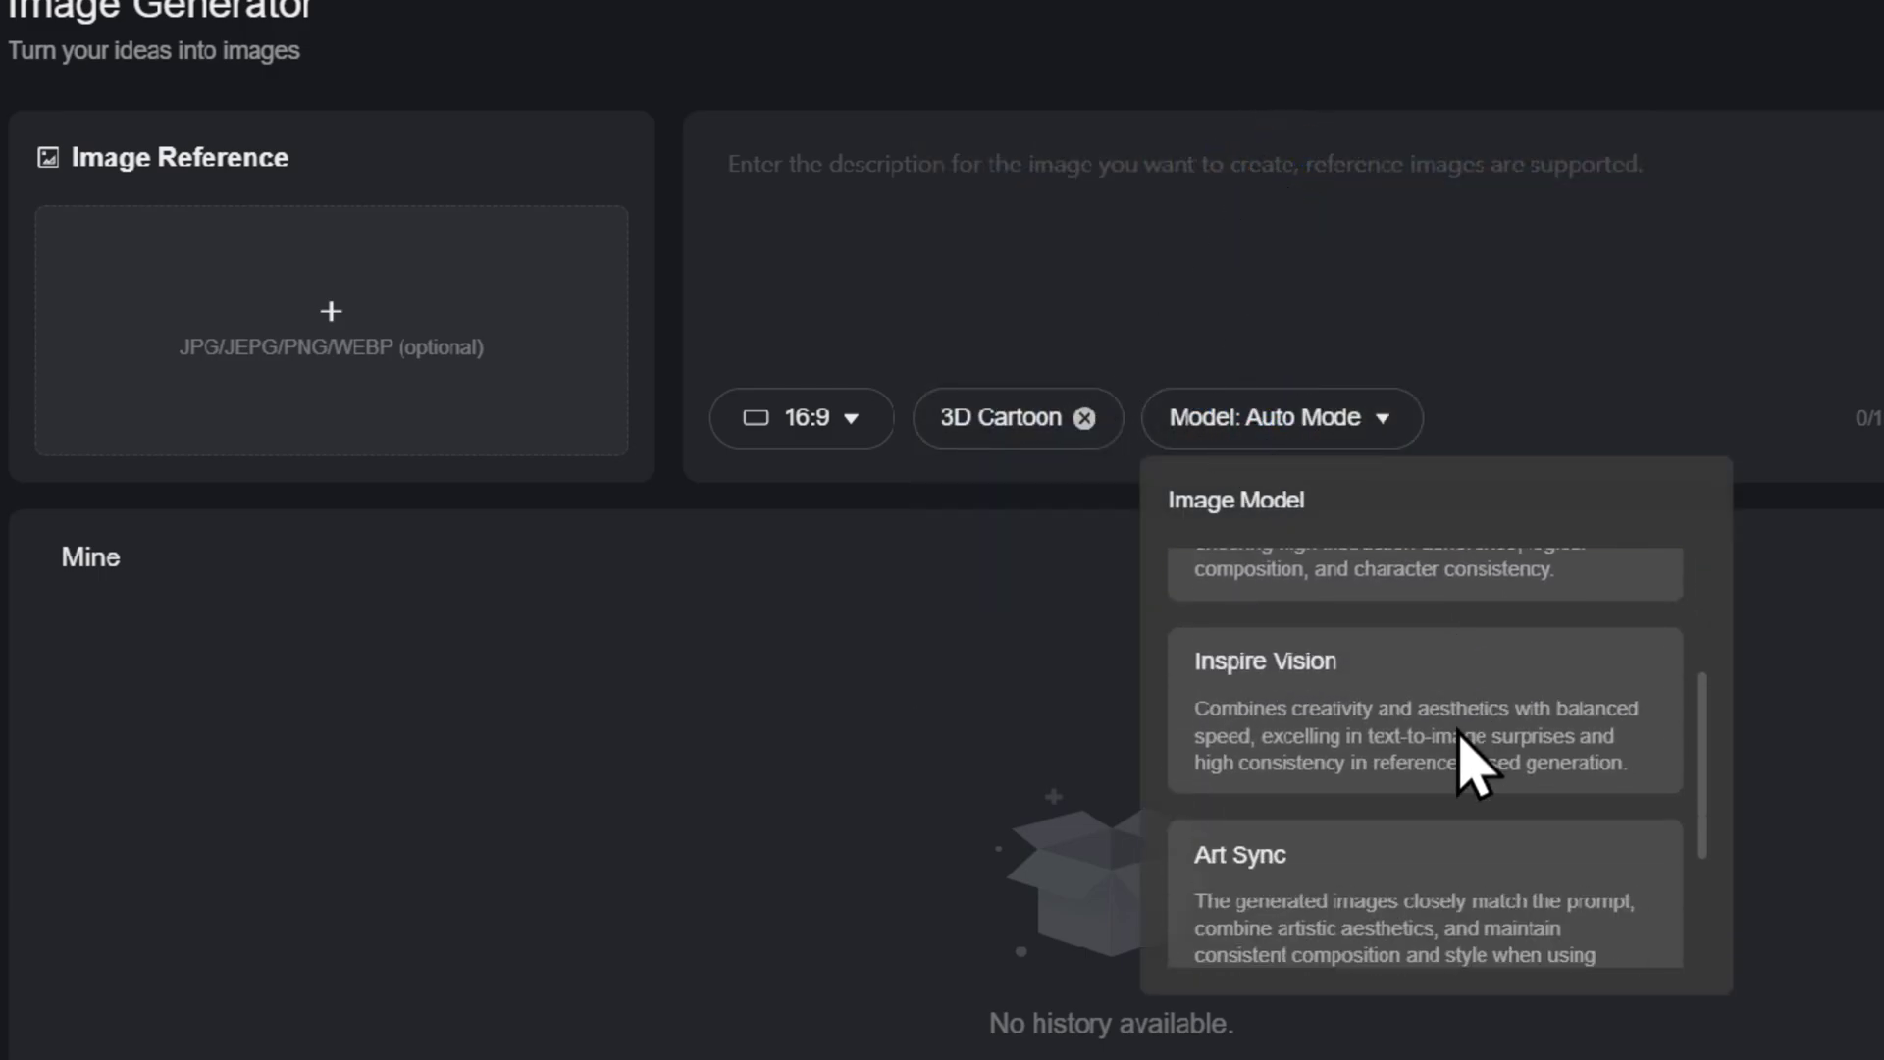
scroll(1472, 757, "down", 2)
scroll(1472, 756, "up", 5)
left_click(1372, 633)
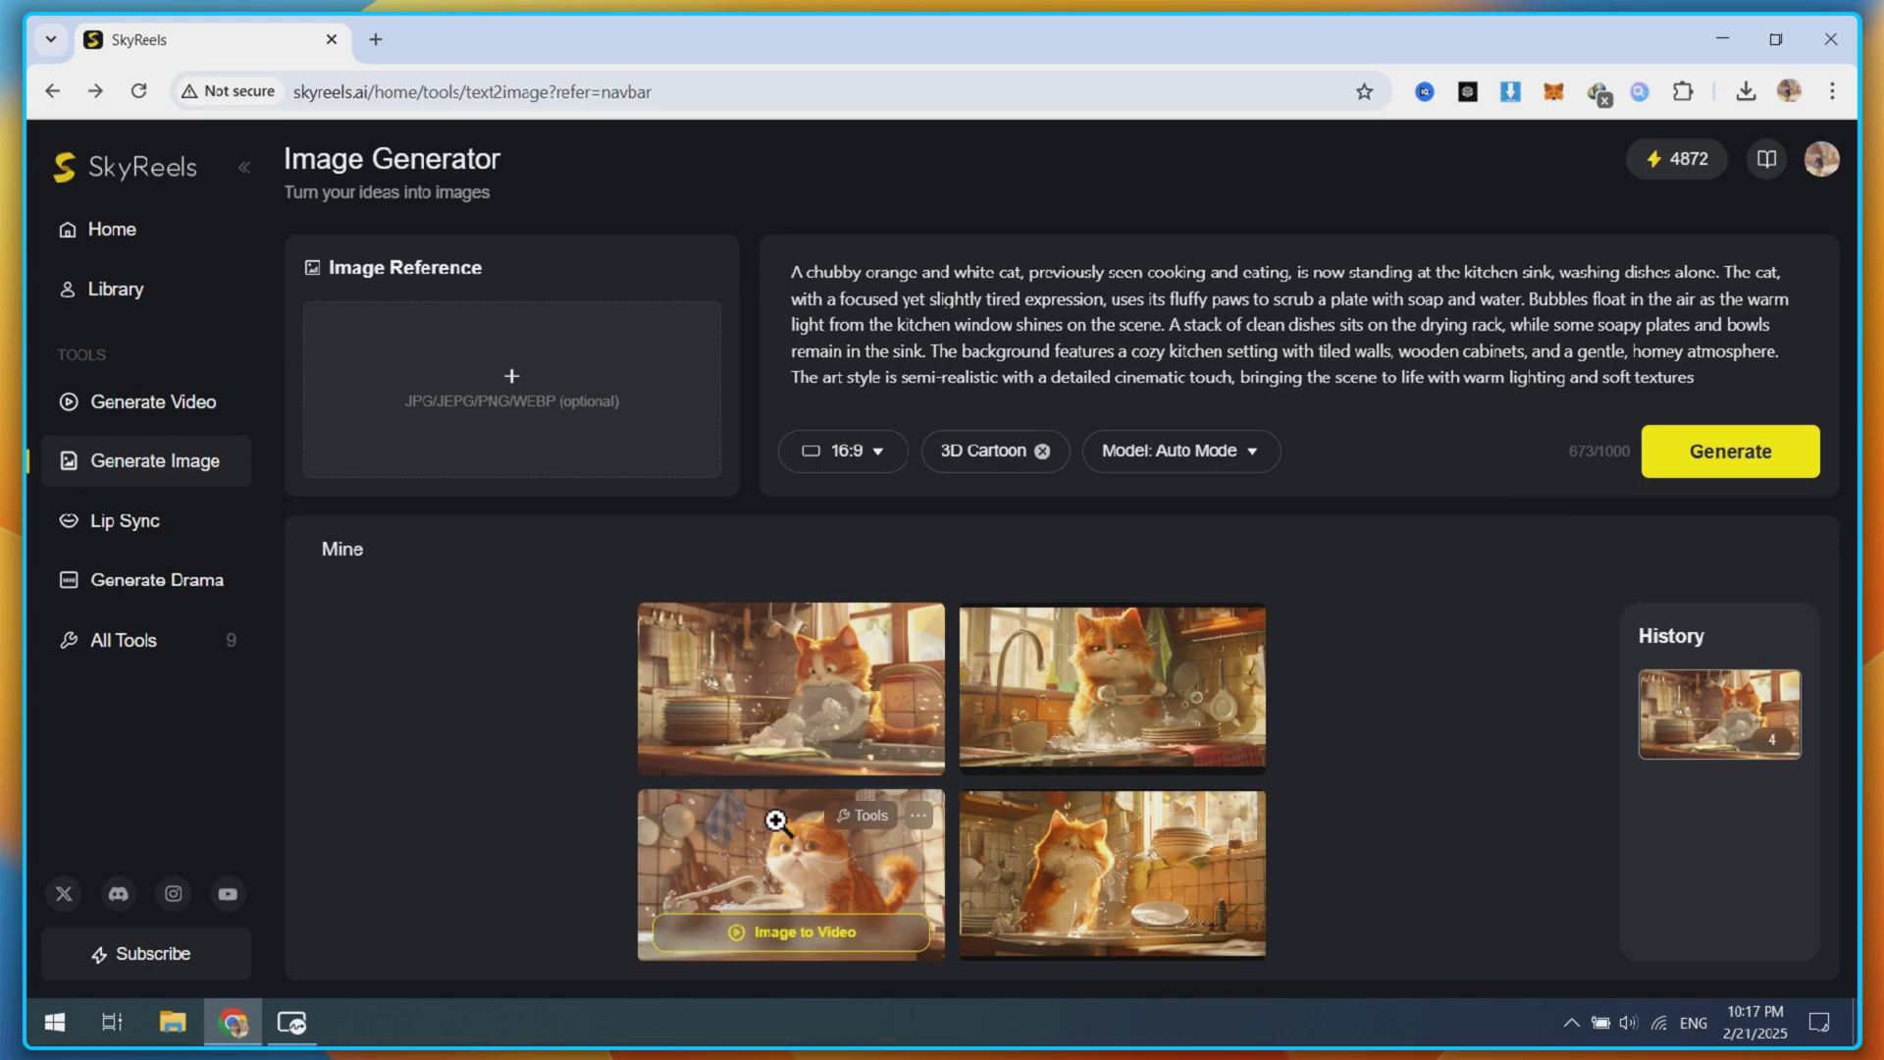
left_click(767, 815)
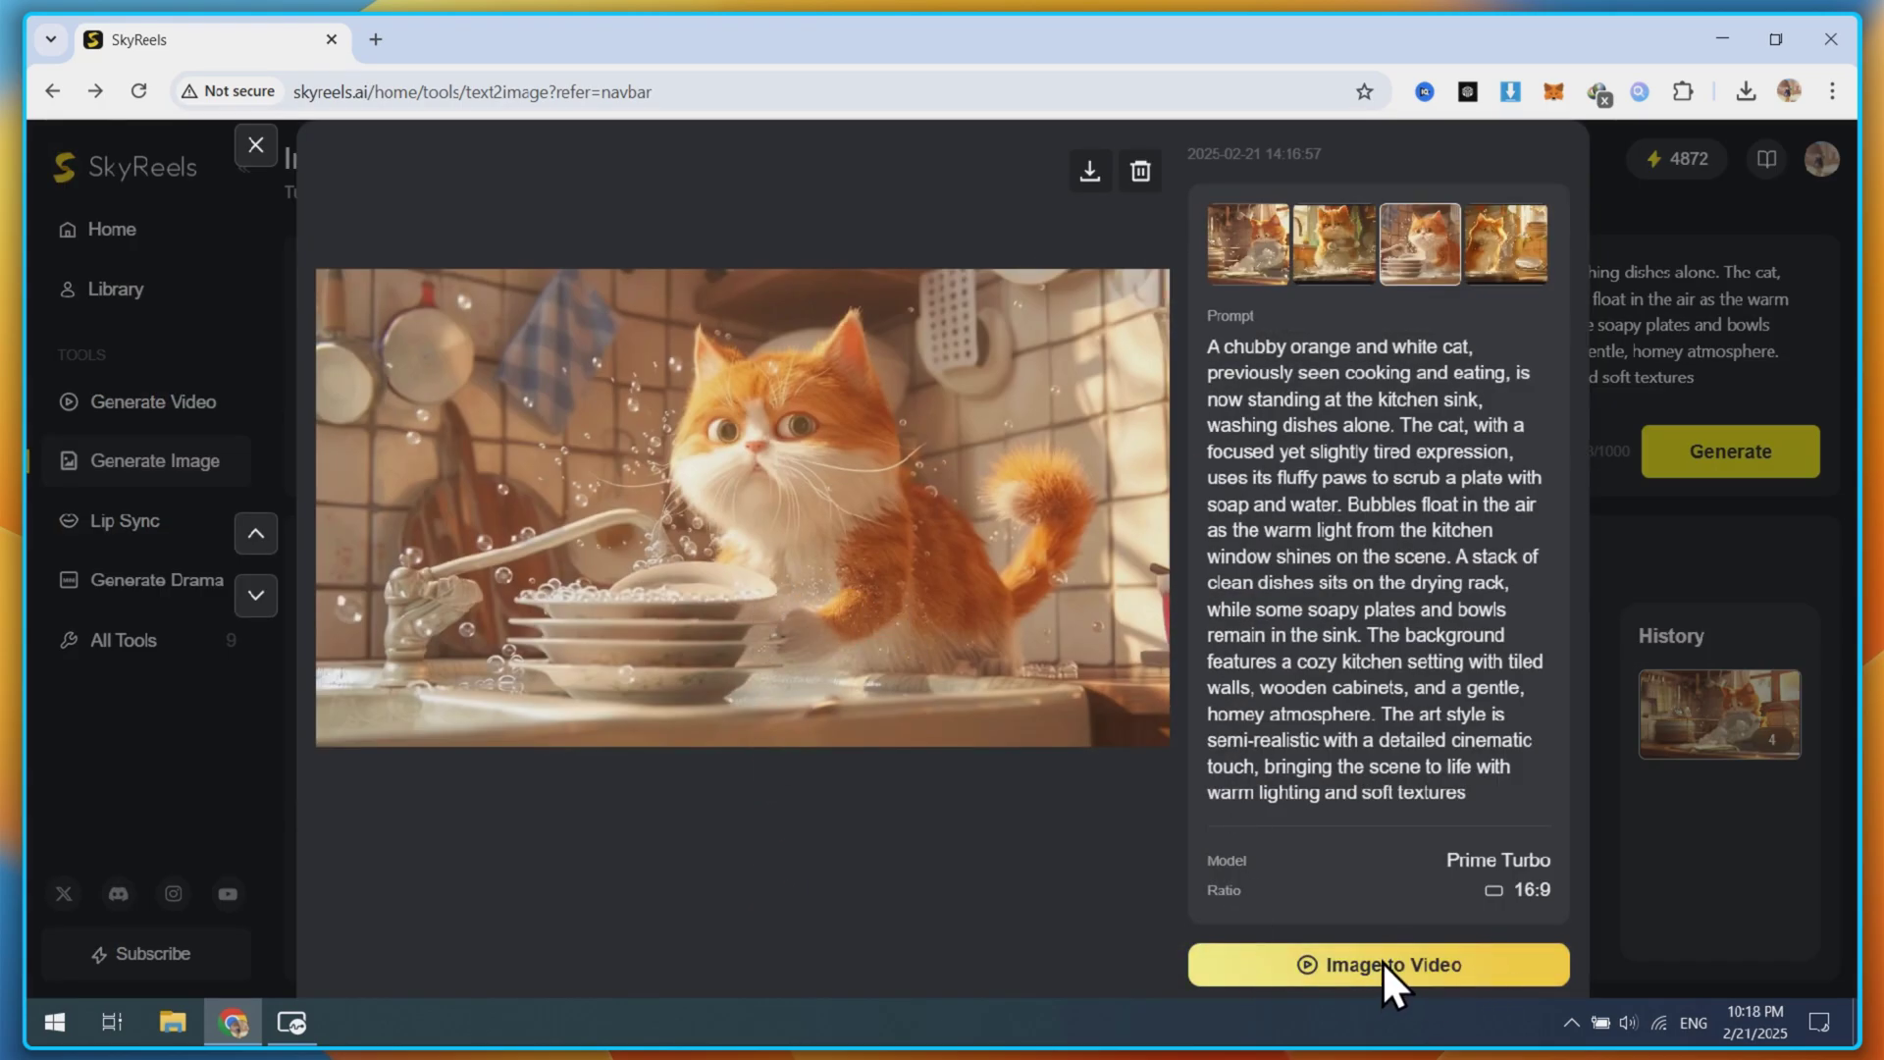
key("Escape")
scroll(1236, 591, "down", 3)
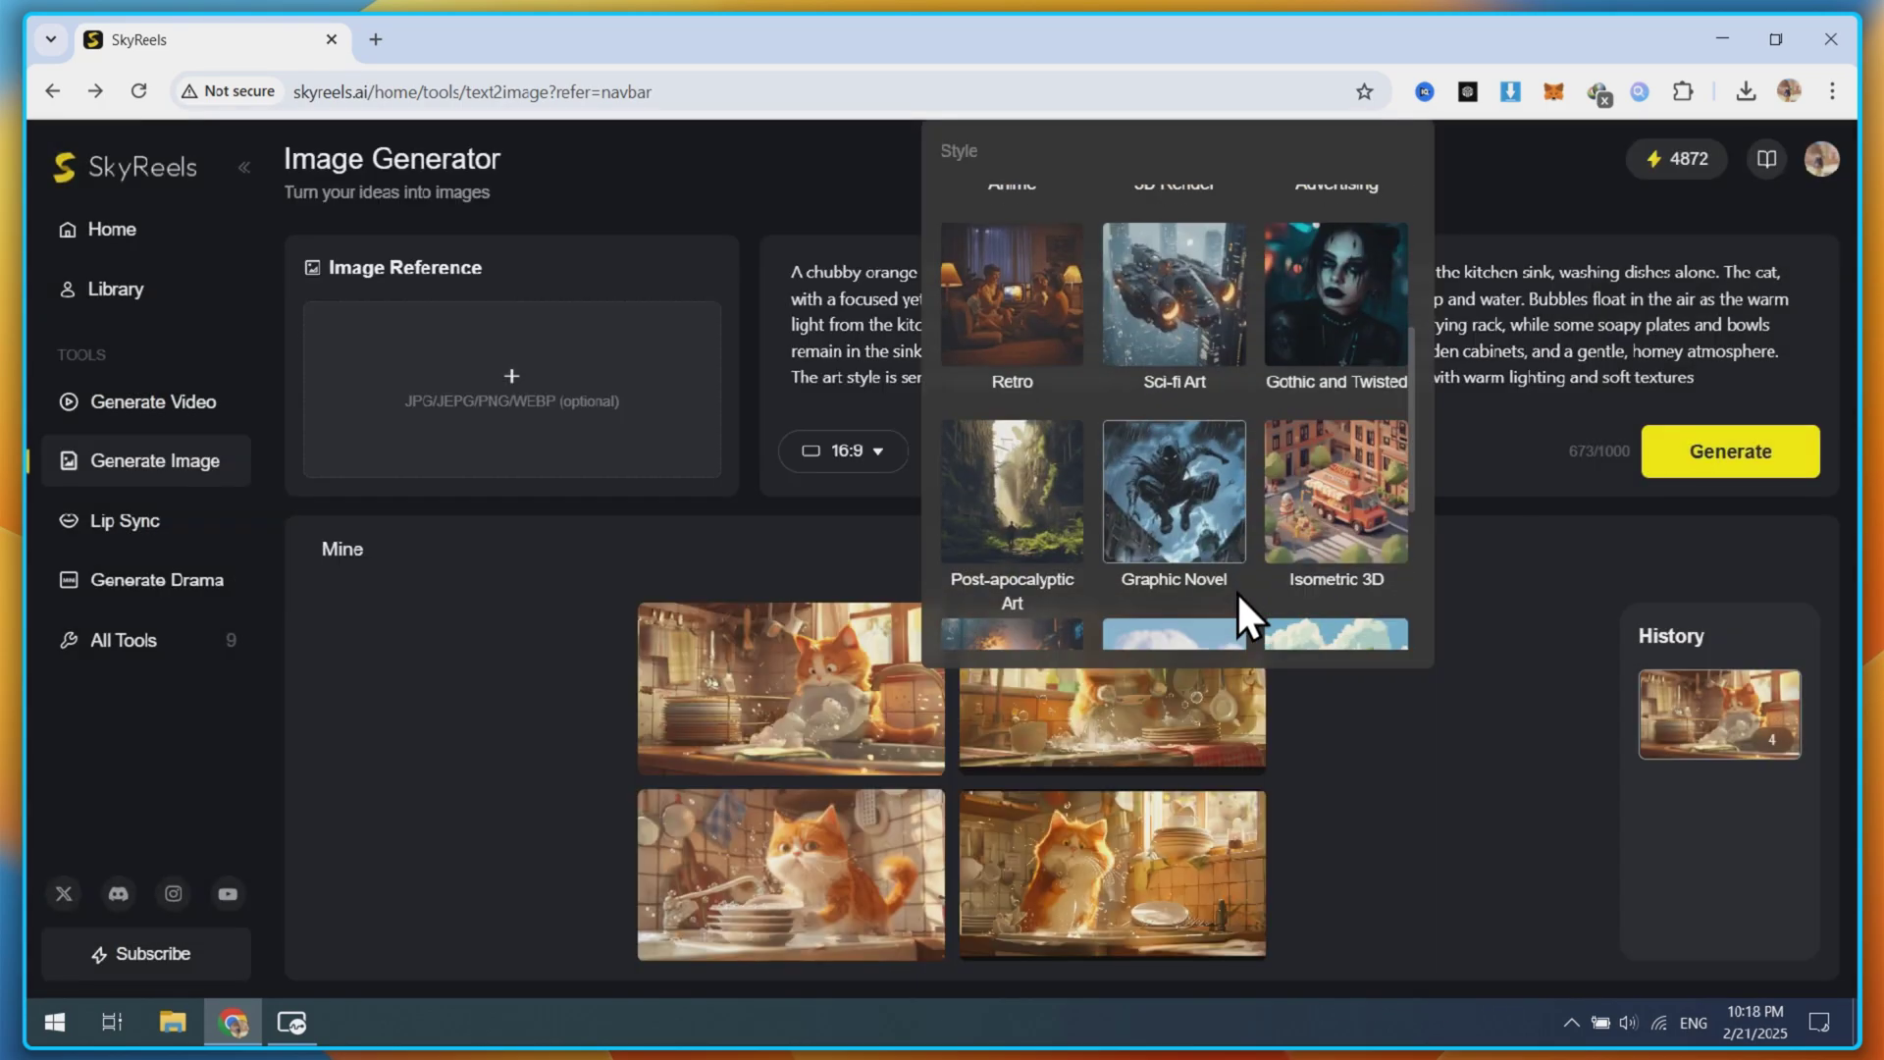
scroll(1237, 591, "down", 2)
- In Lip Sync, browse for and check the portrait image to upload
left_click(118, 540)
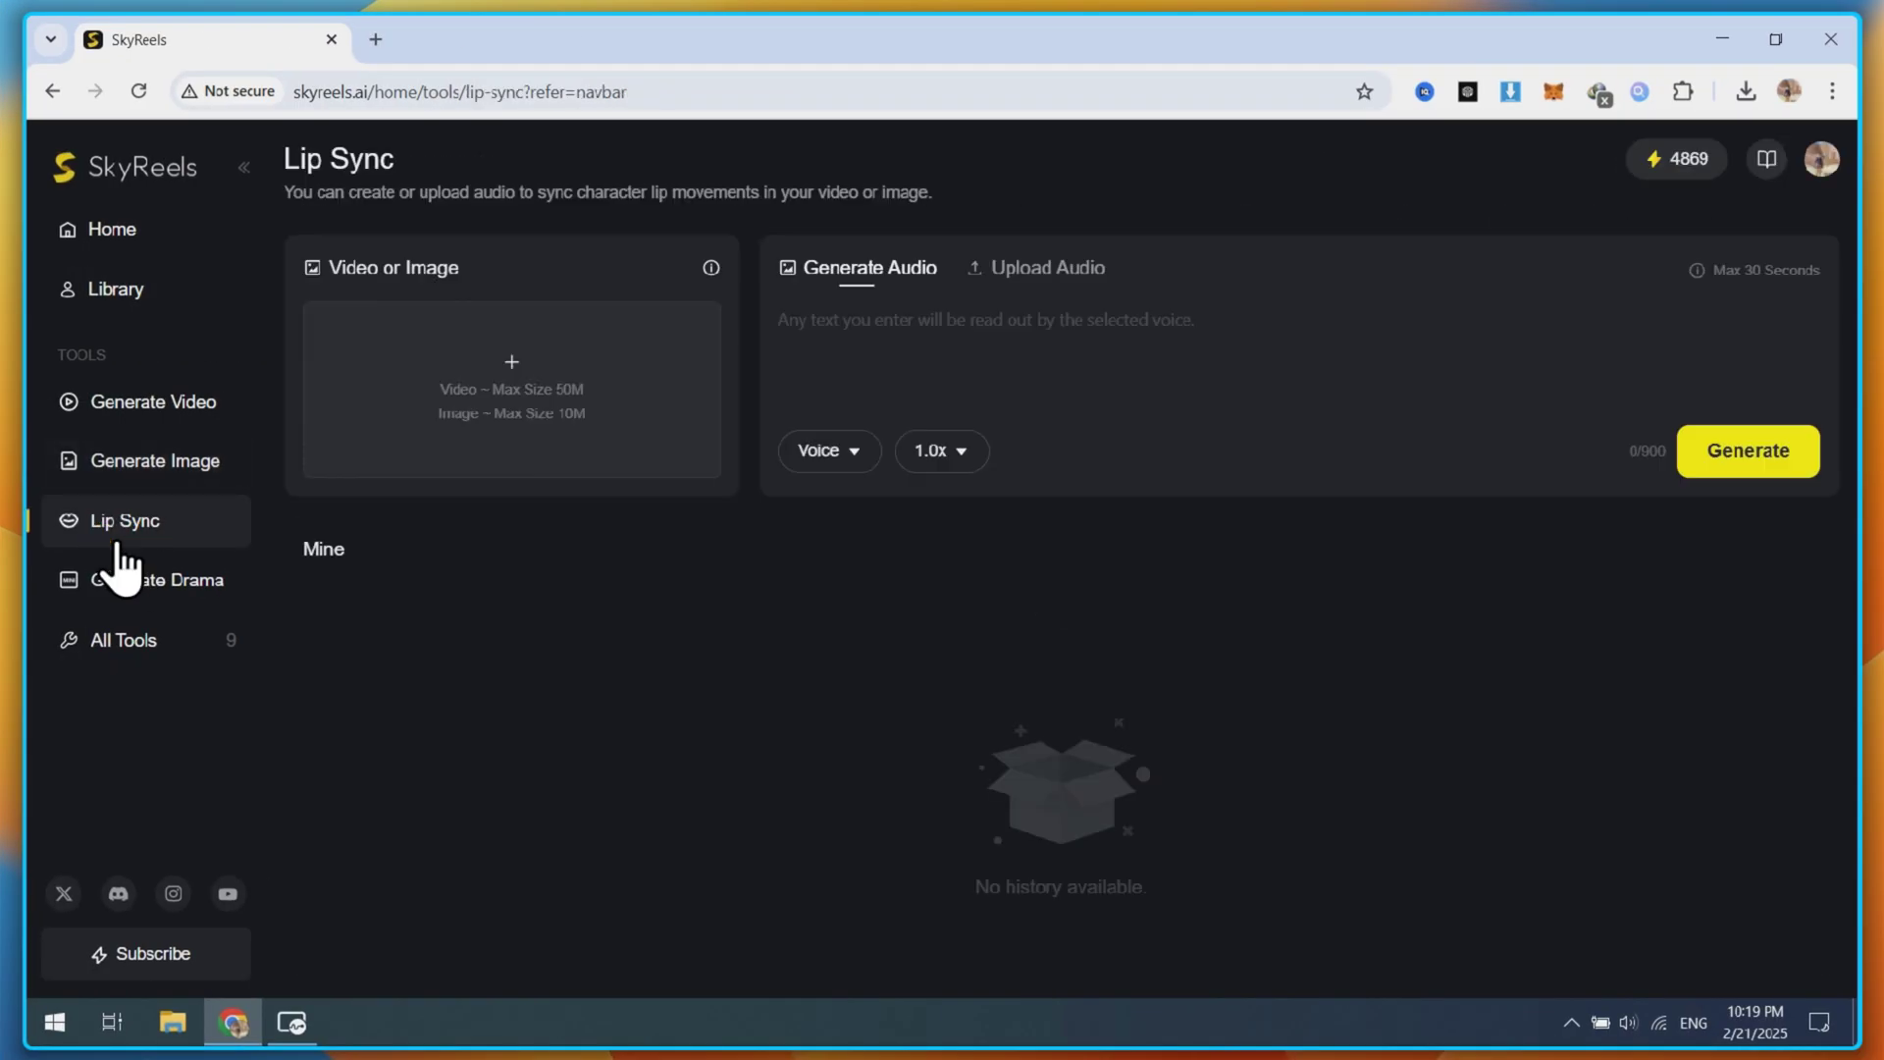
left_click(565, 424)
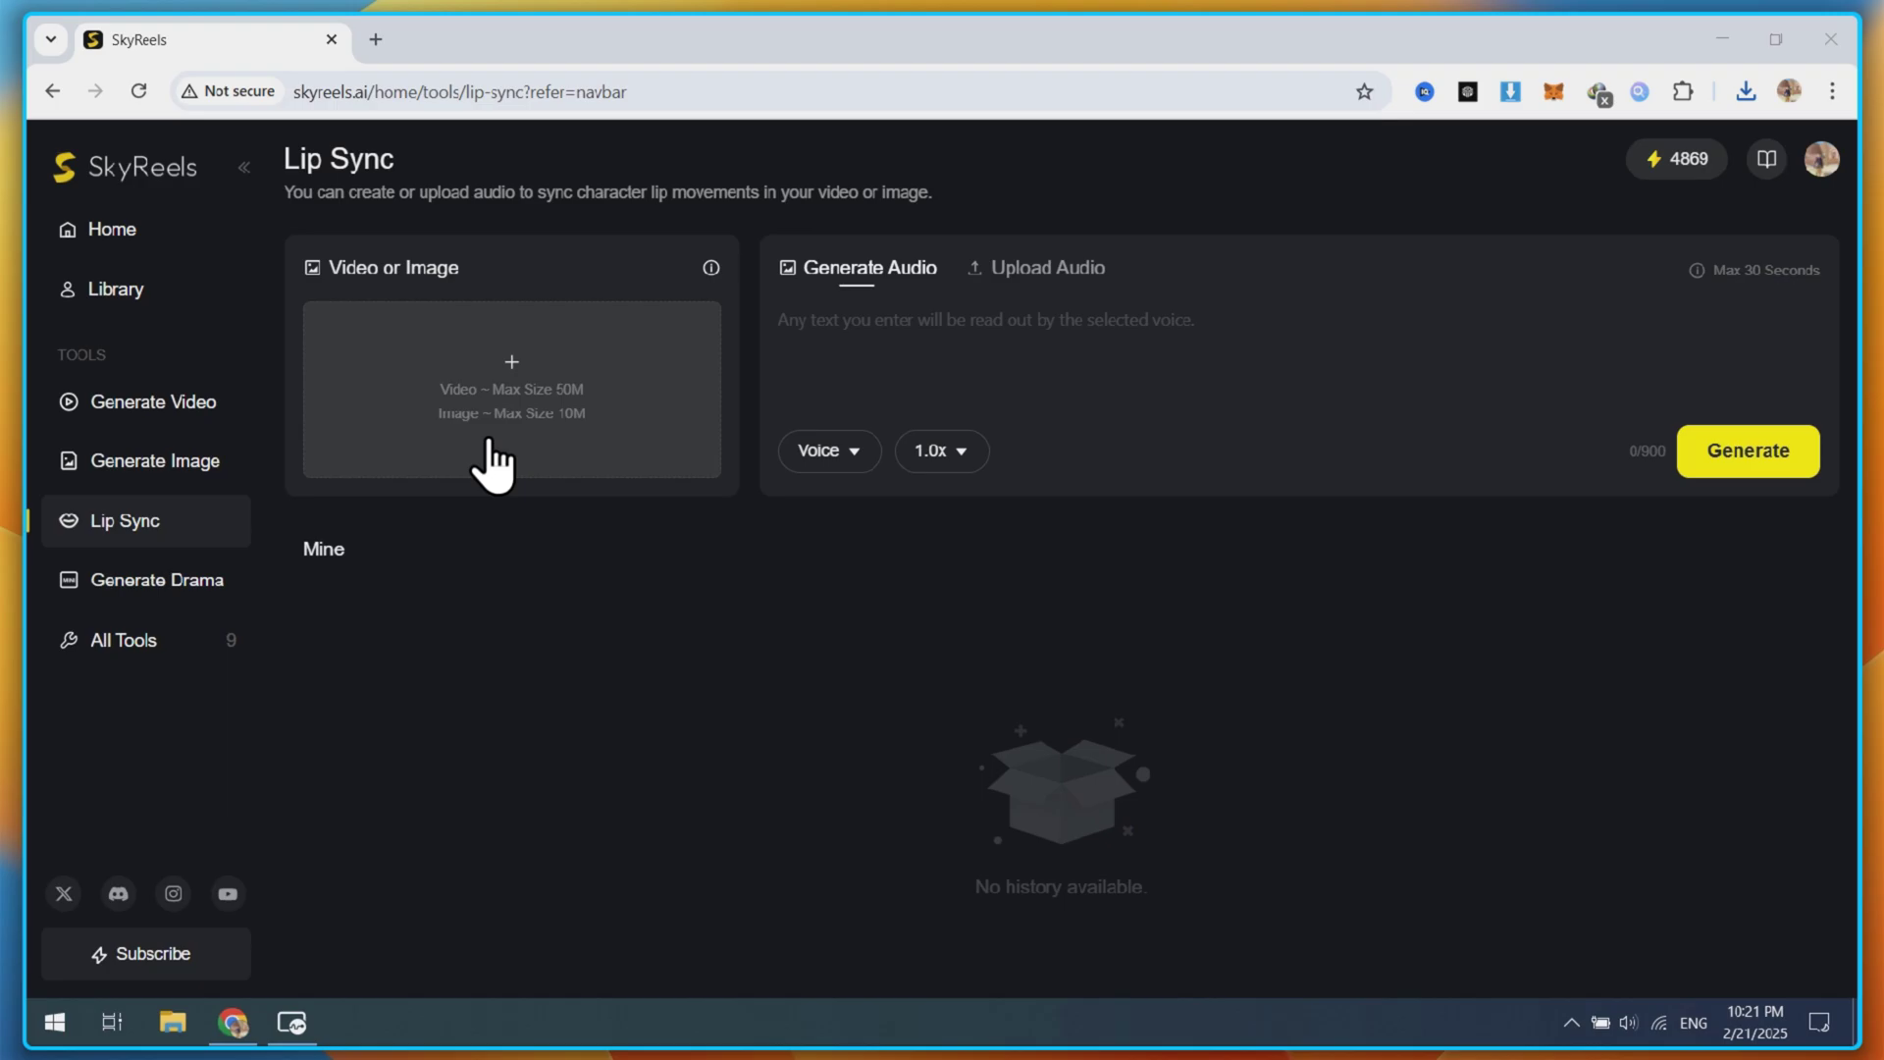
scroll(522, 399, "down", 2)
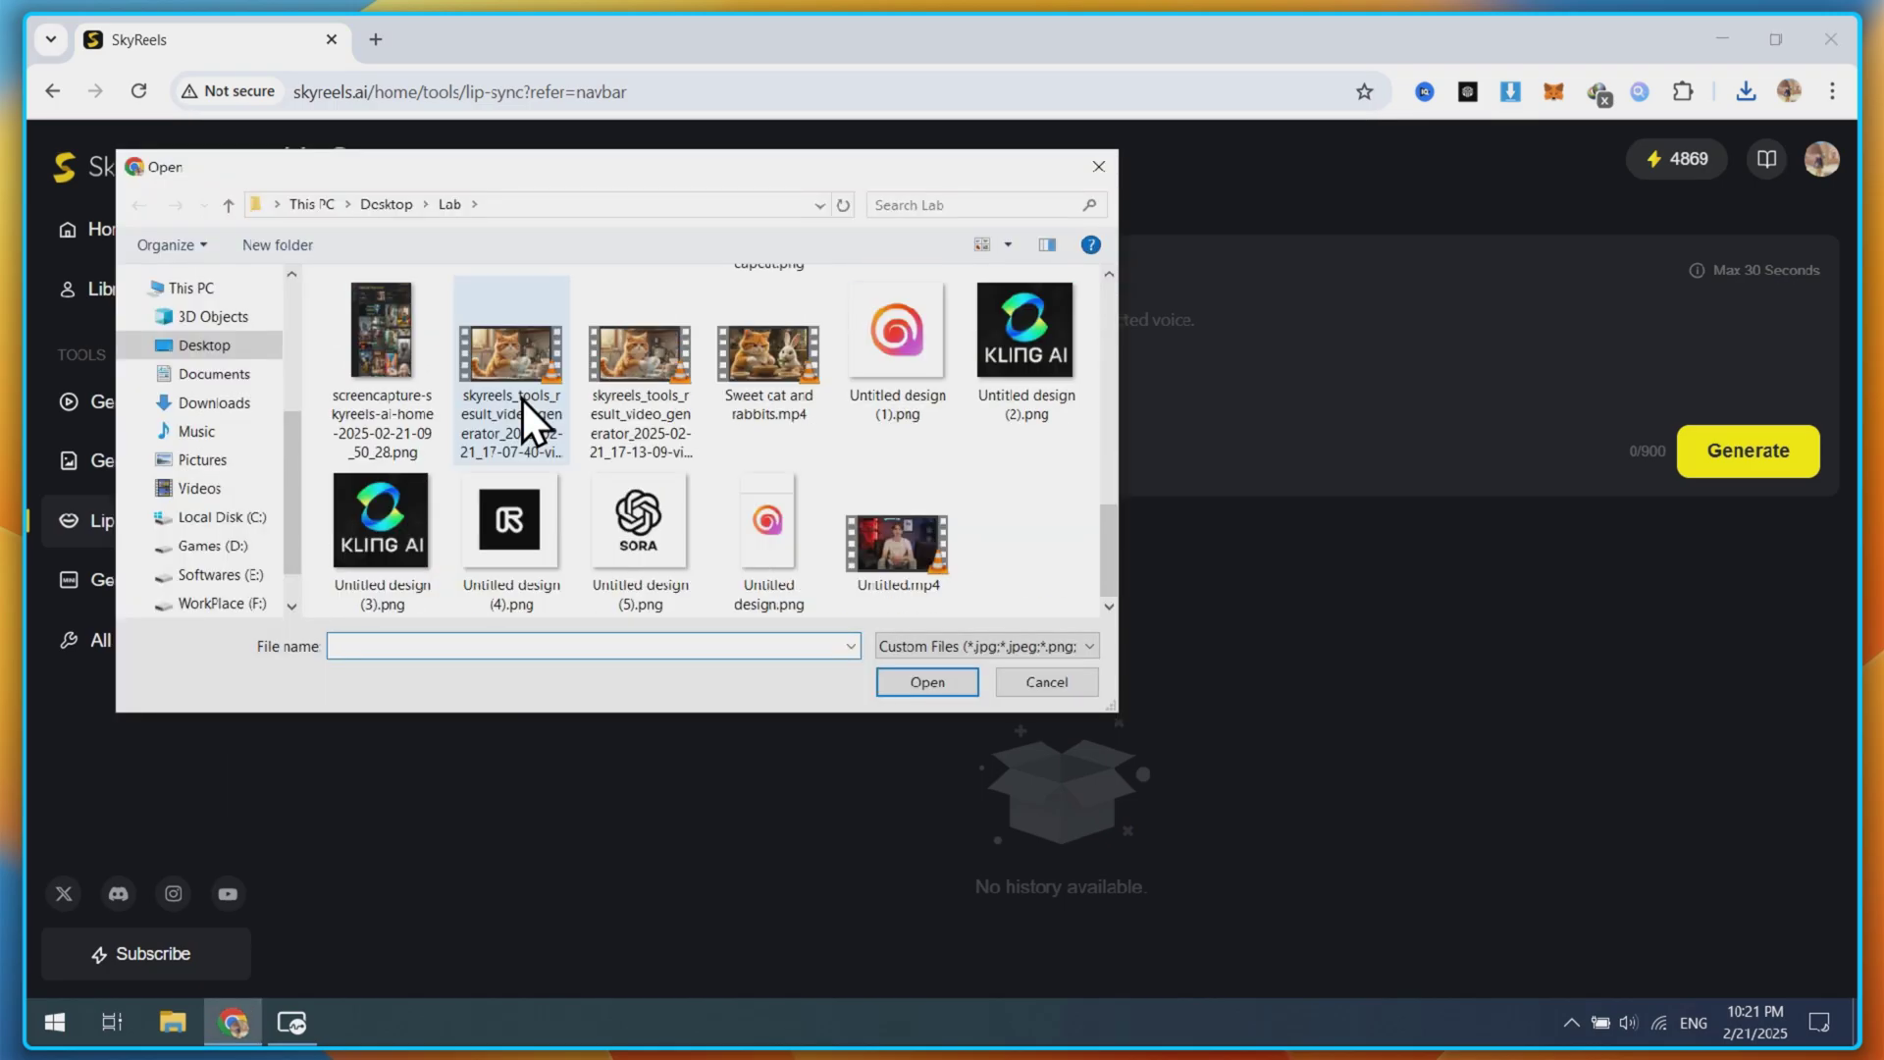
scroll(522, 398, "up", 2)
left_click(892, 341)
right_click(892, 341)
left_click(980, 345)
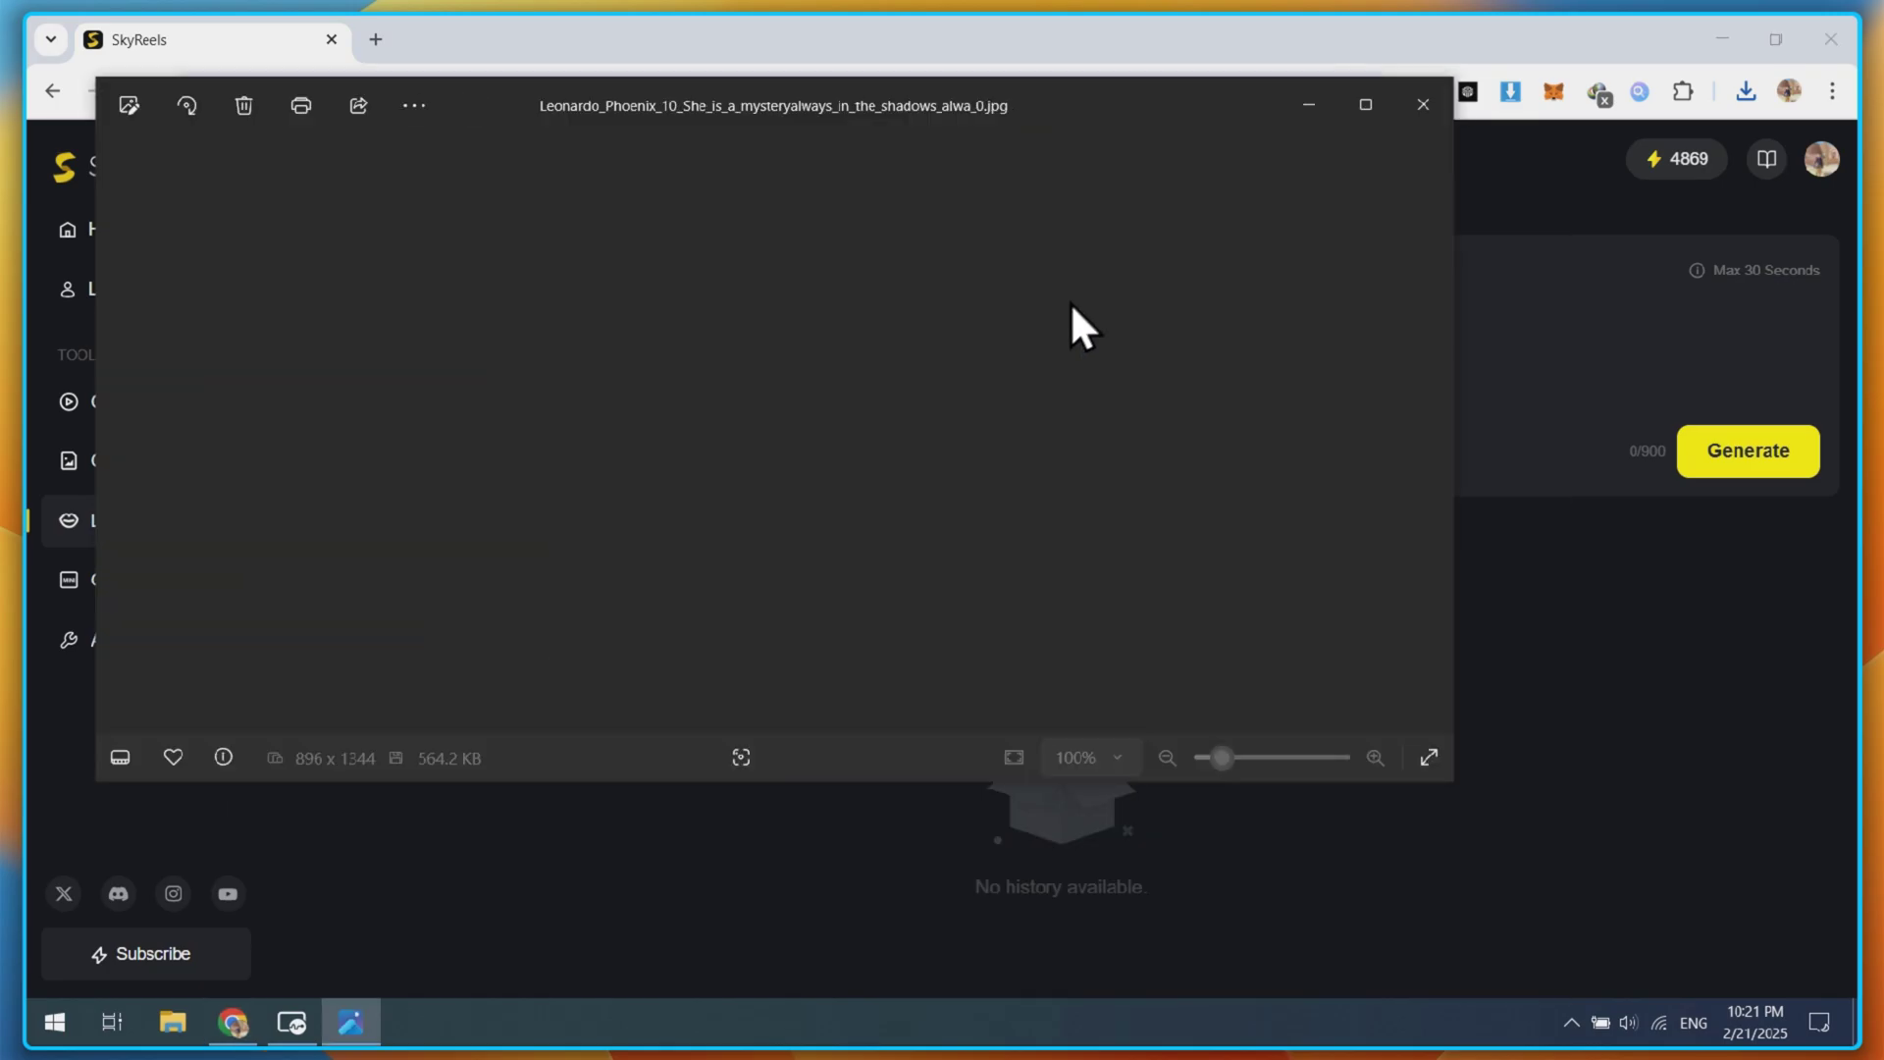
key("alt+F4")
key("Escape")
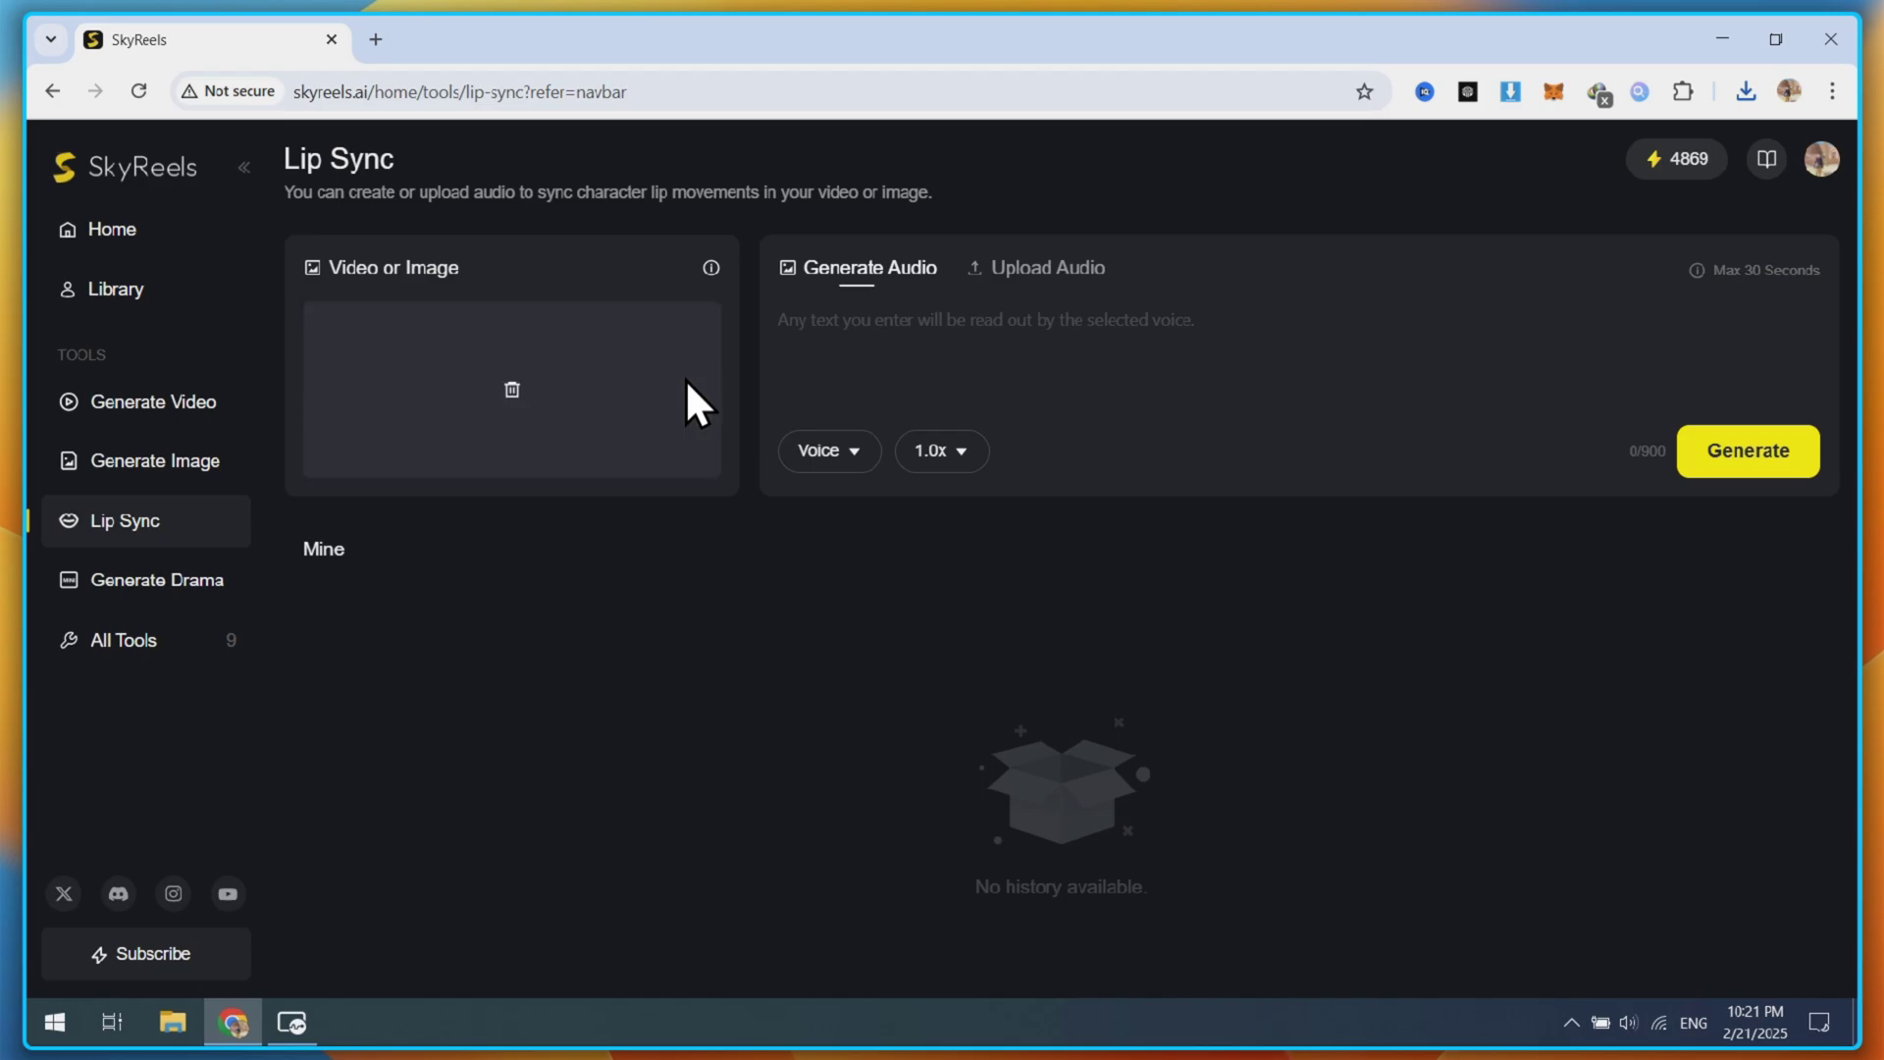
- Filter voices to Female and choose Friendly old age at 1.0x, generating from text
left_click(839, 454)
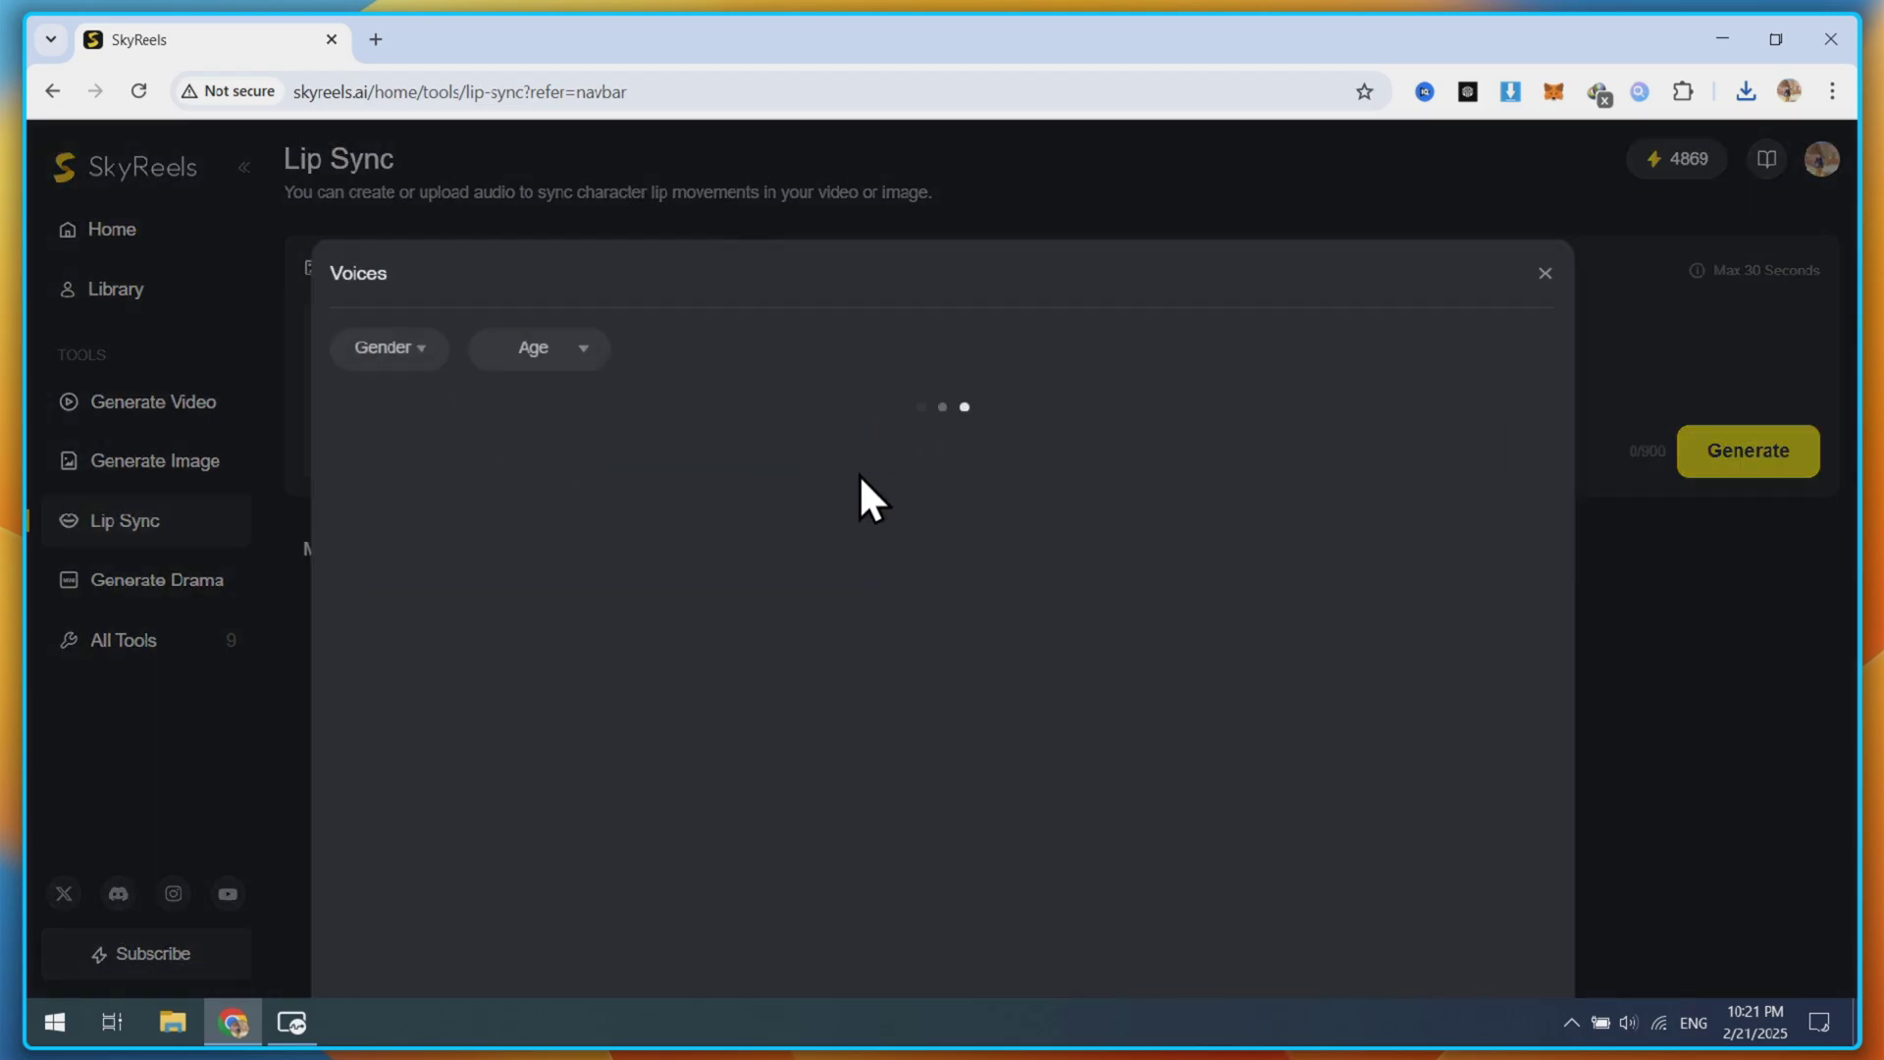
left_click(422, 351)
left_click(397, 481)
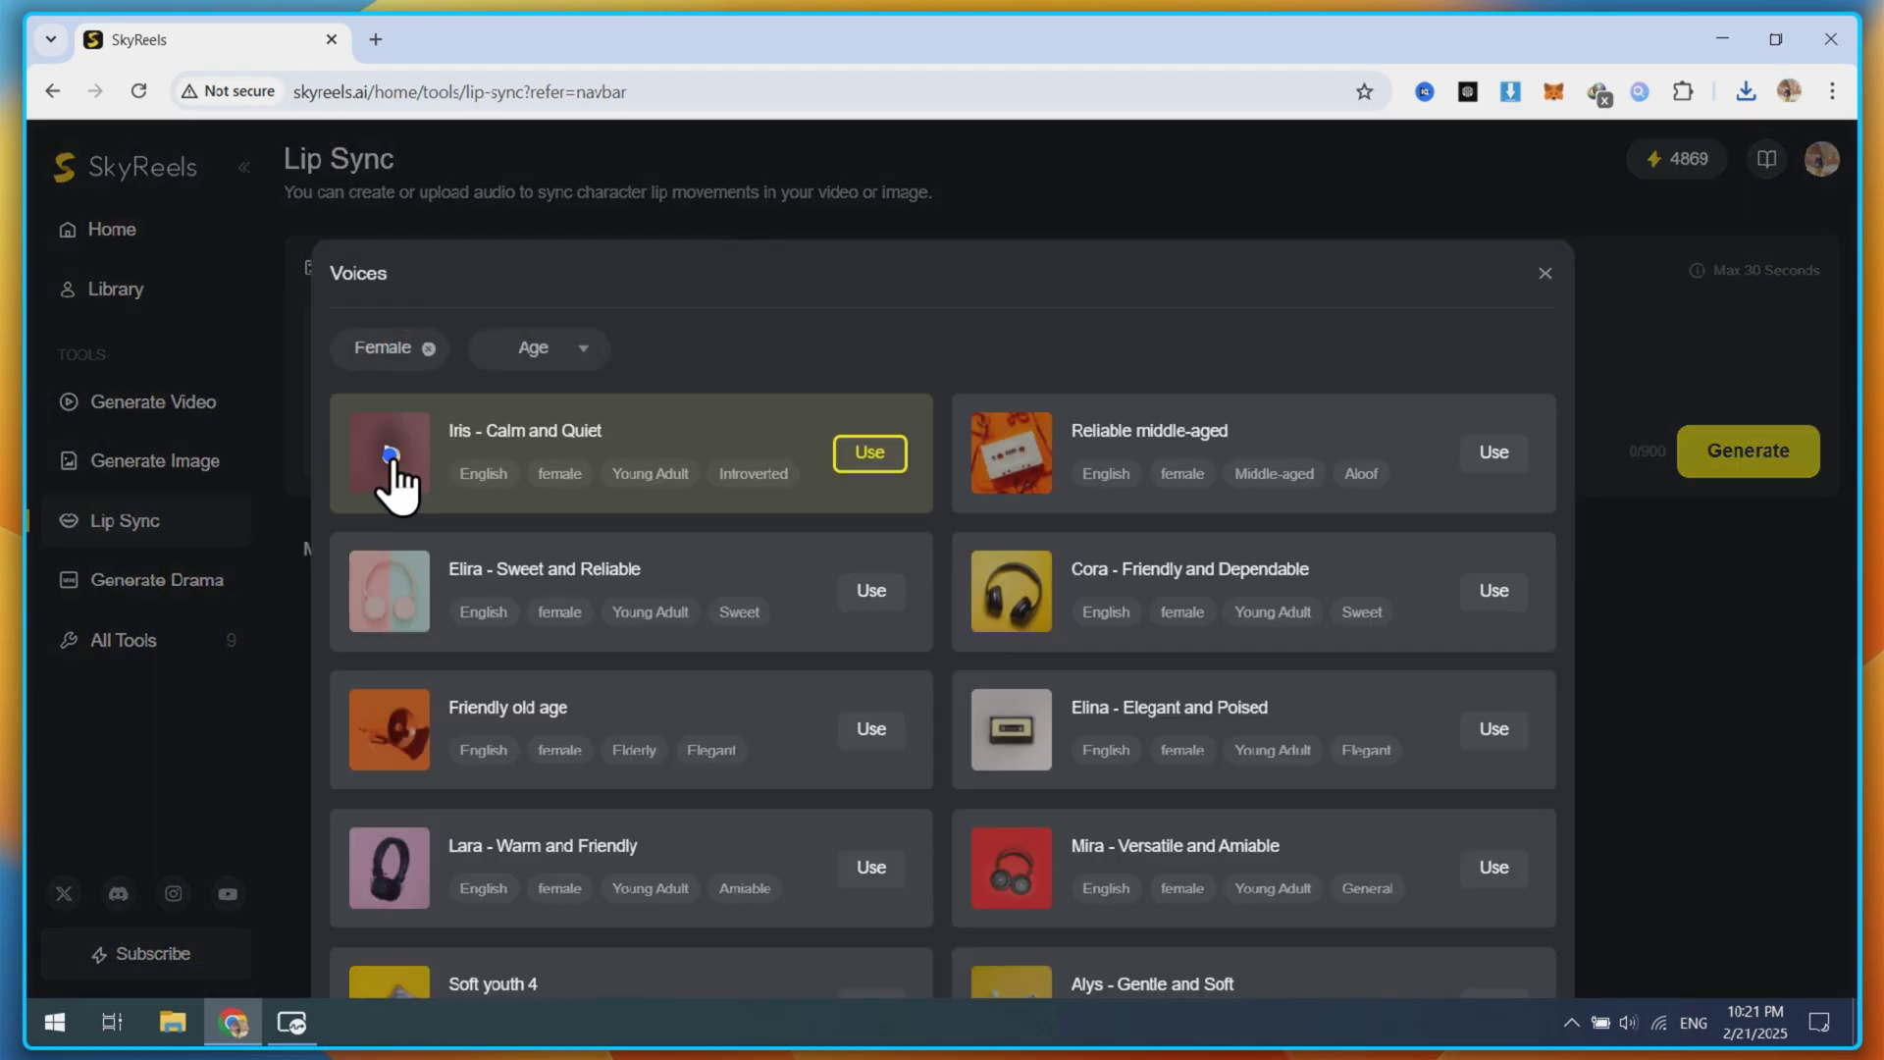
left_click(1014, 444)
left_click(379, 602)
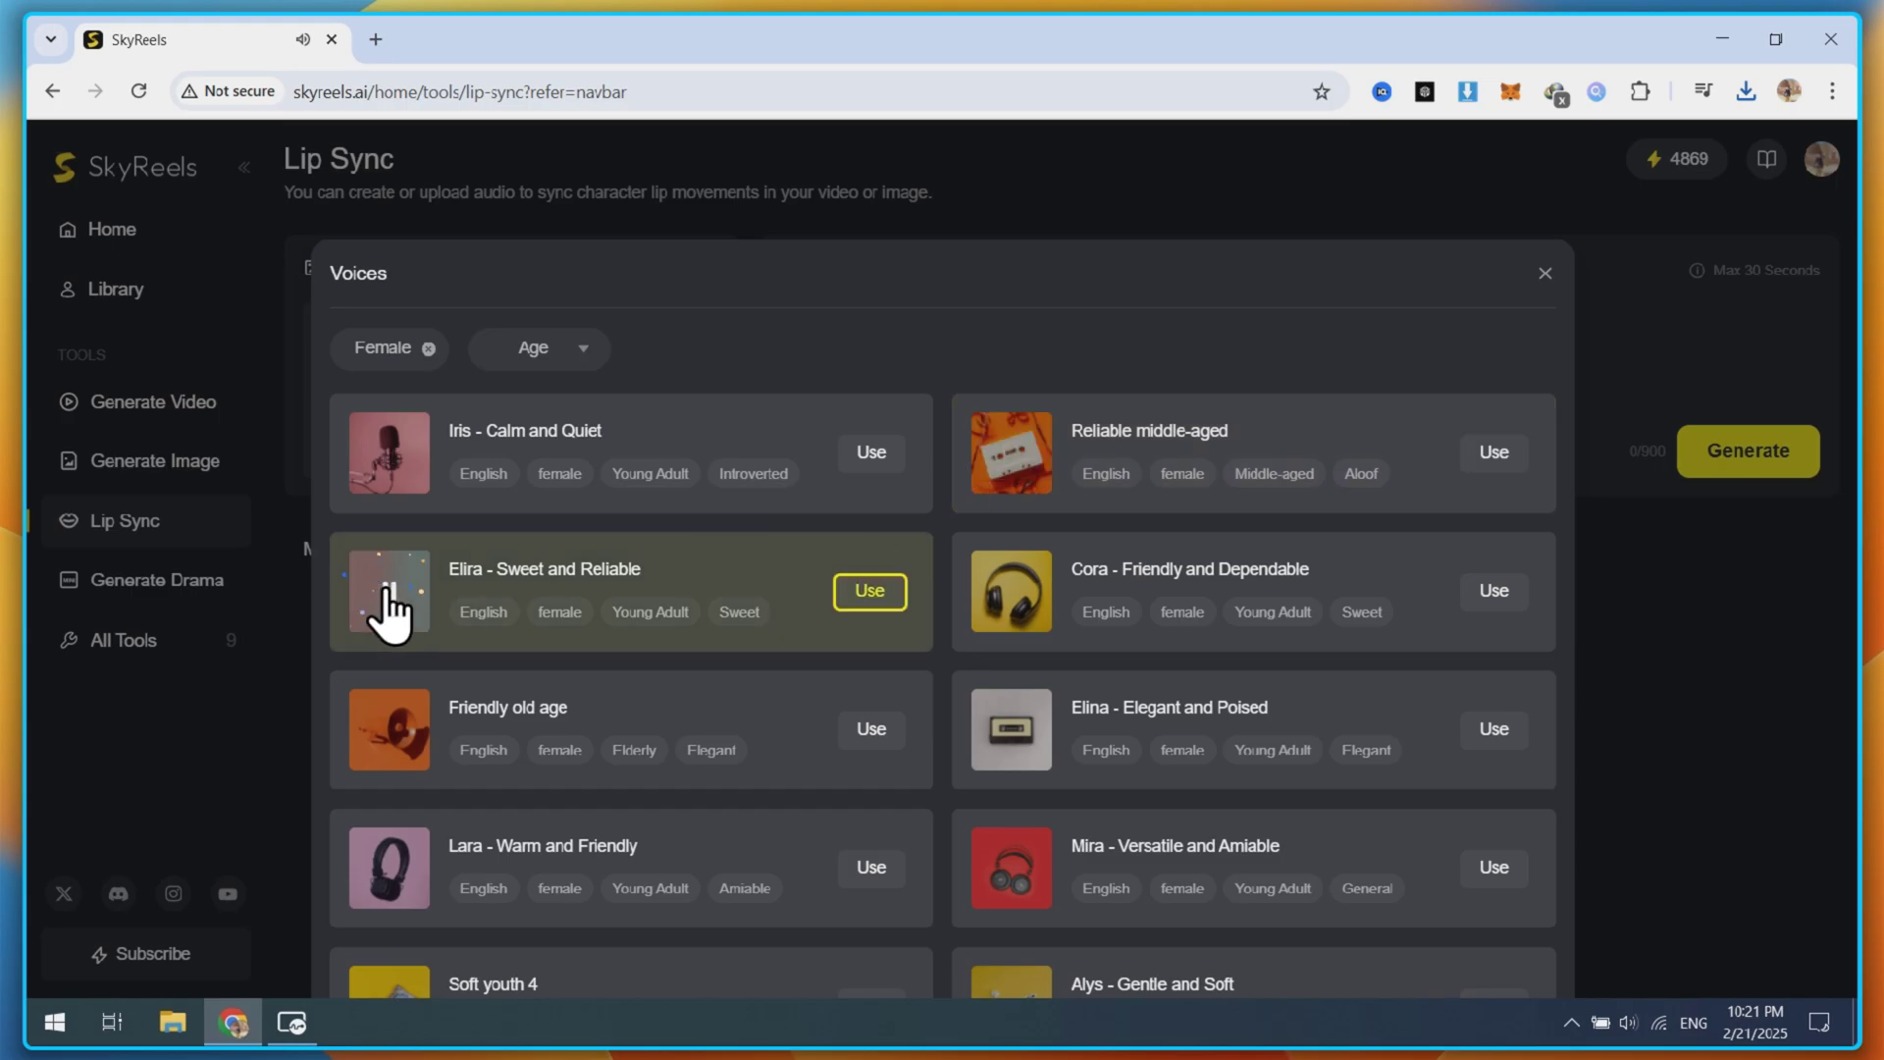
left_click(392, 736)
left_click(864, 734)
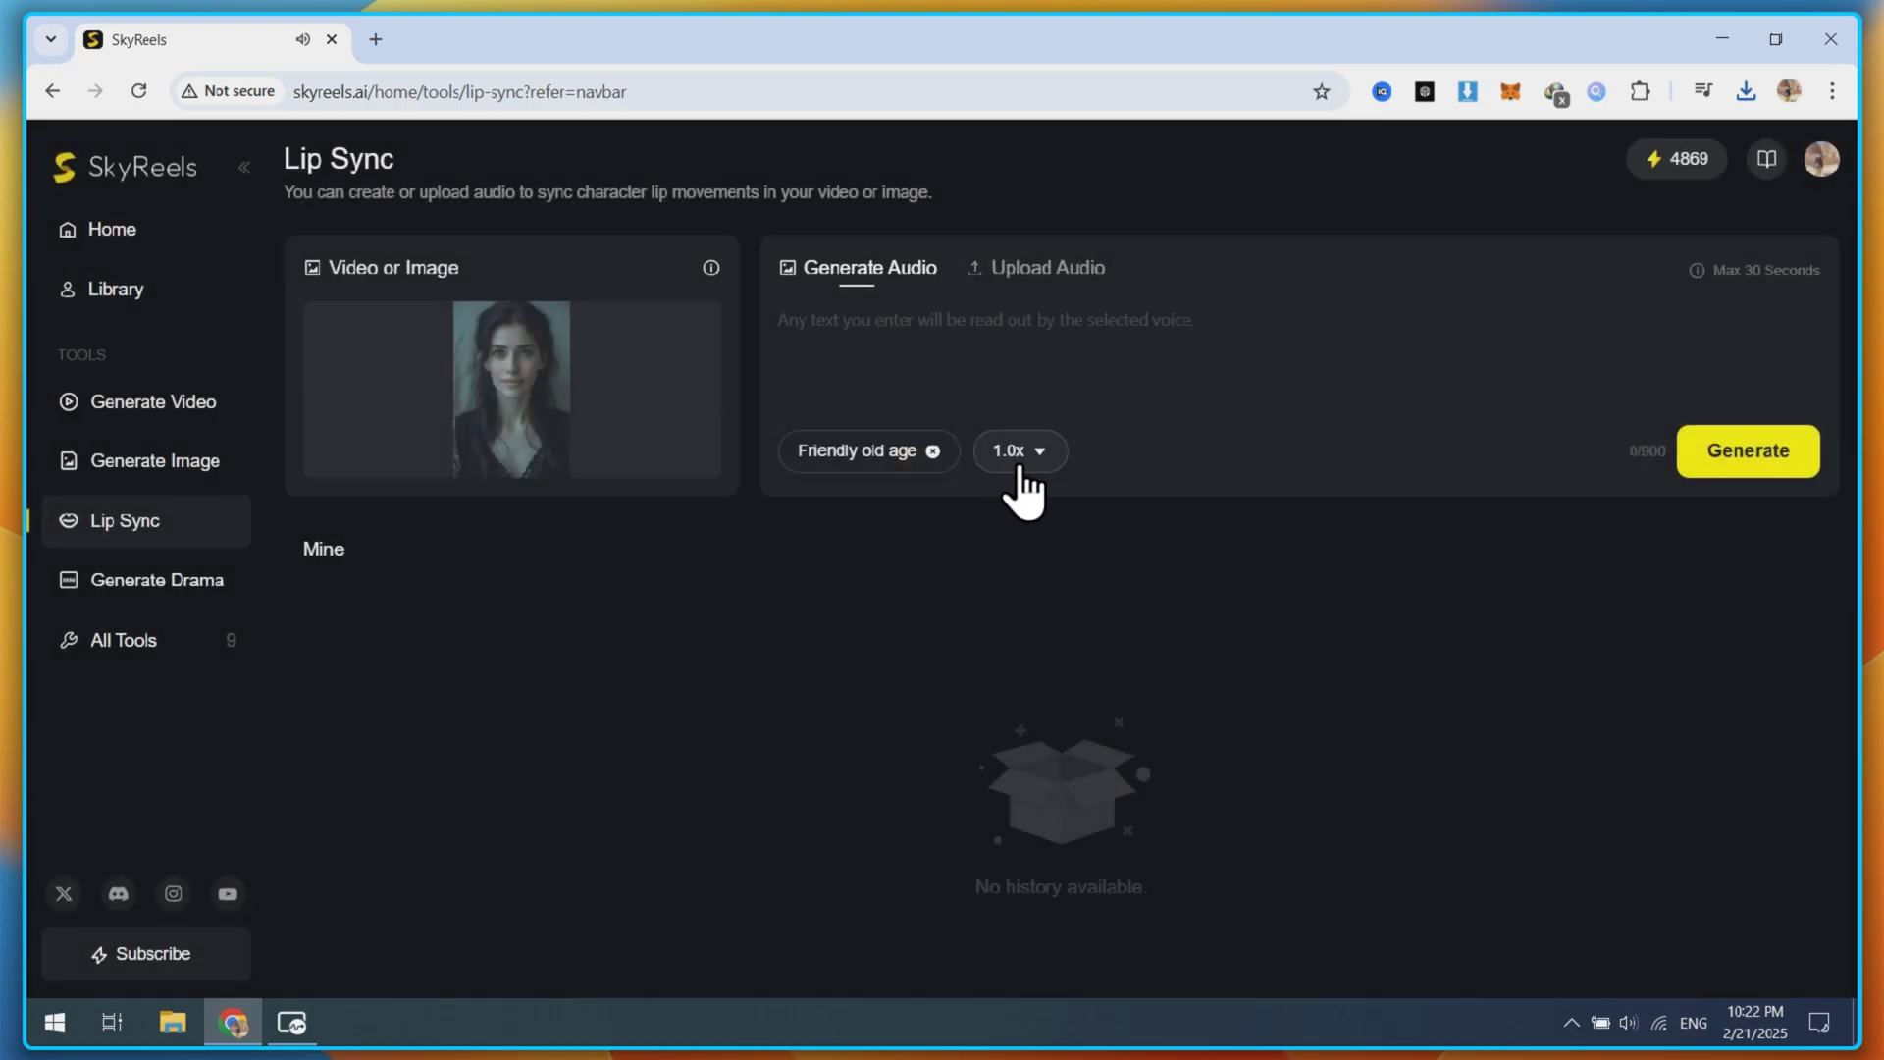
left_click(1010, 453)
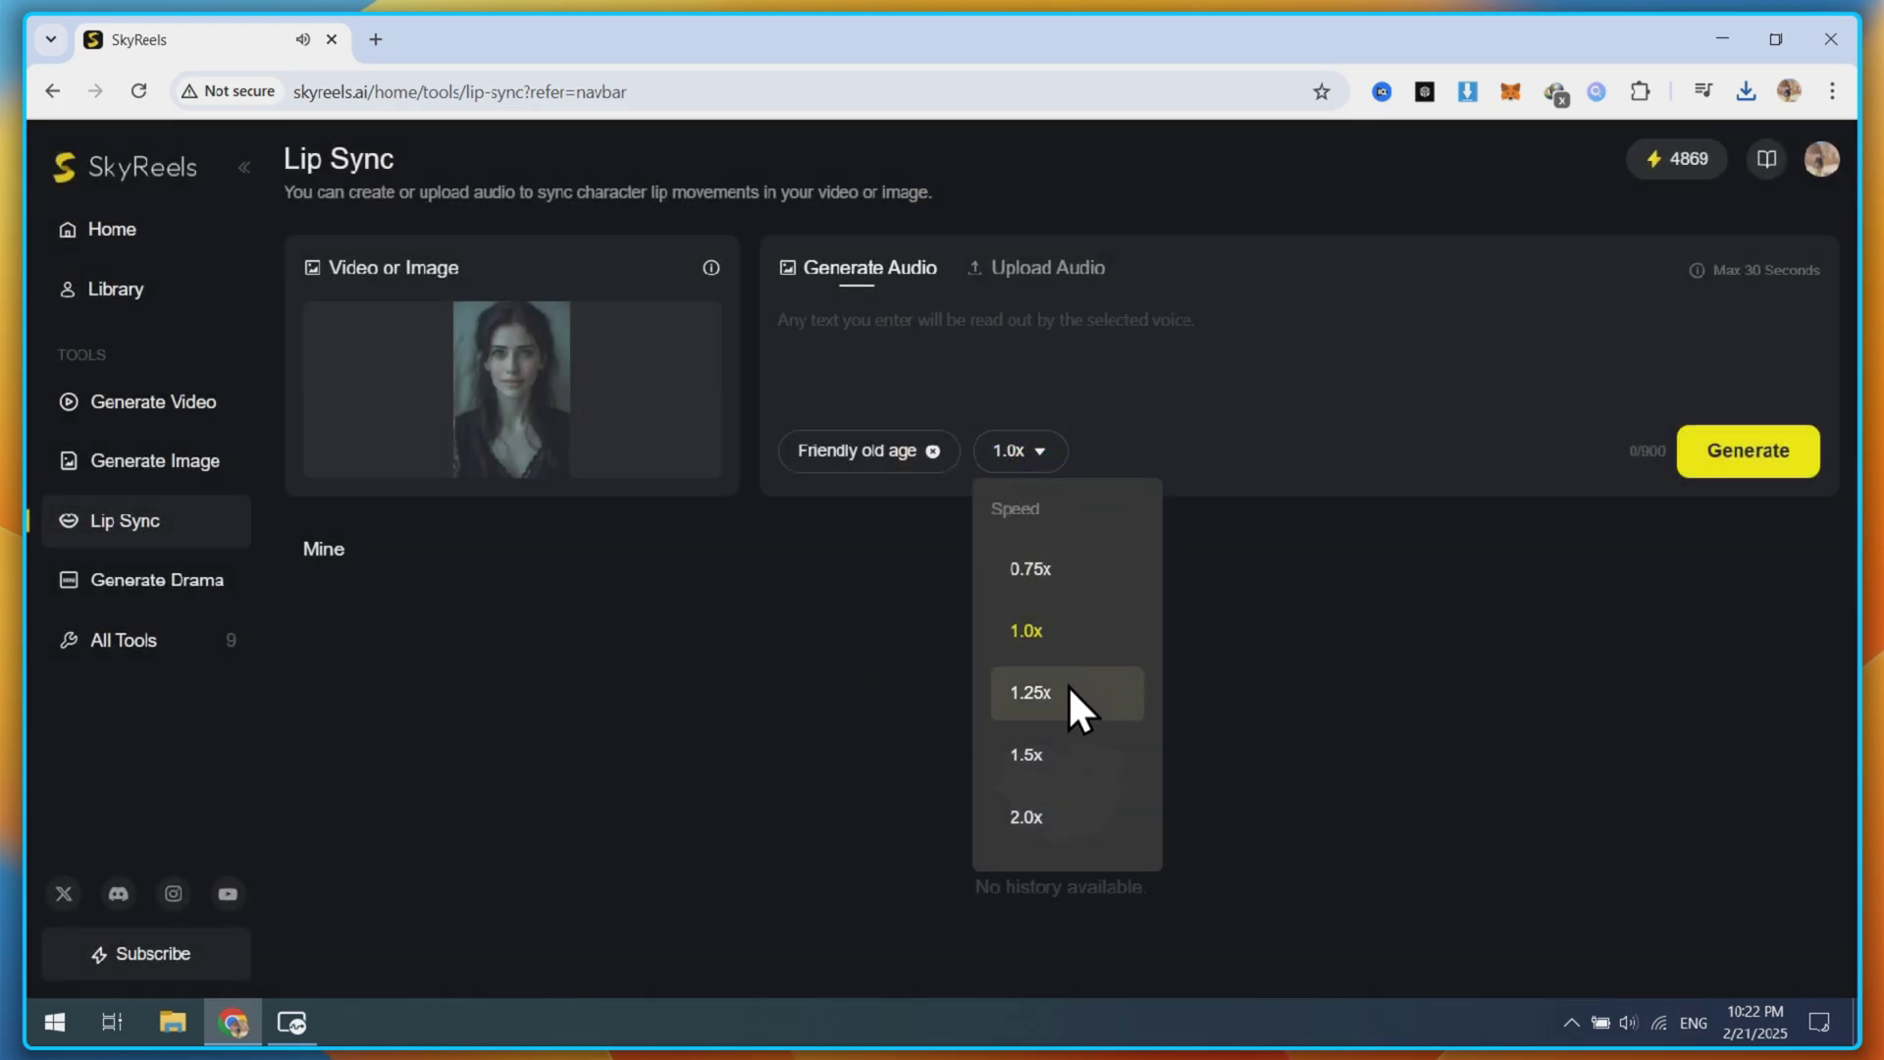
left_click(1040, 268)
left_click(863, 269)
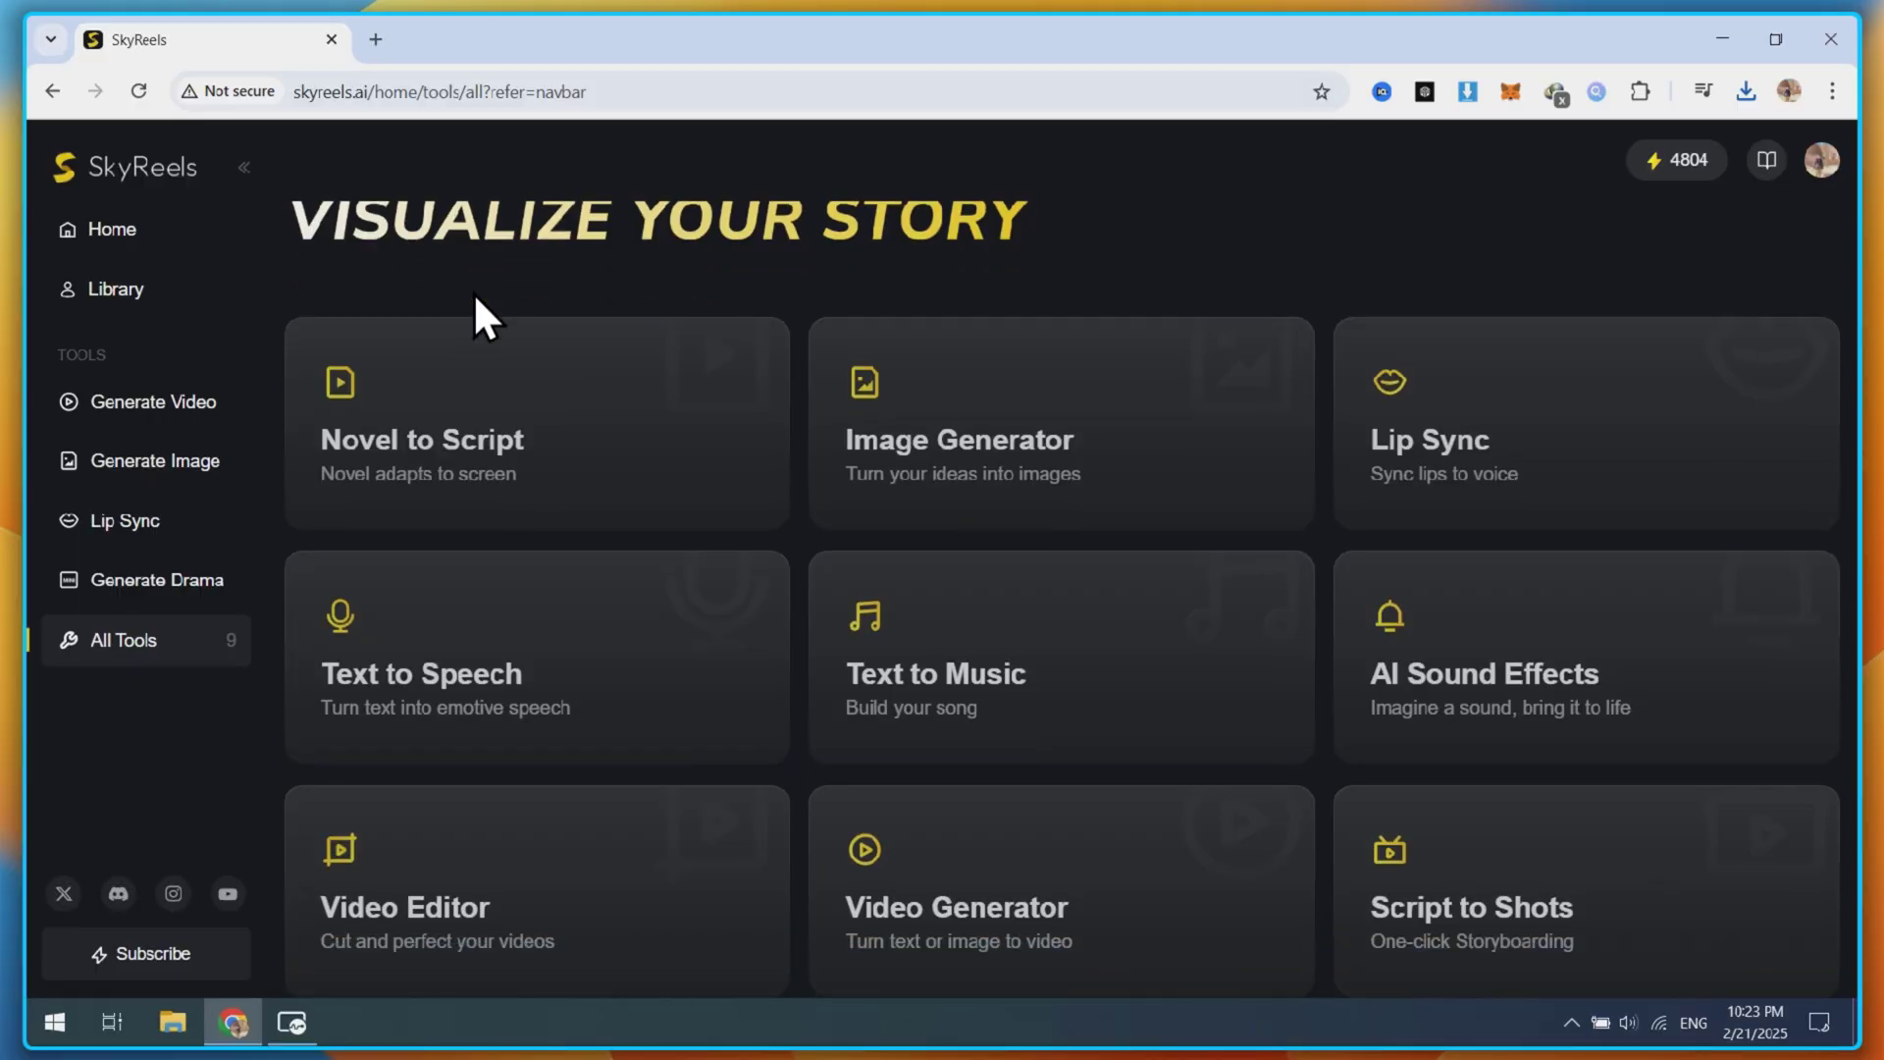
- Glance at Novel to Script, then paste the script into Text to Speech with female voices
left_click(508, 454)
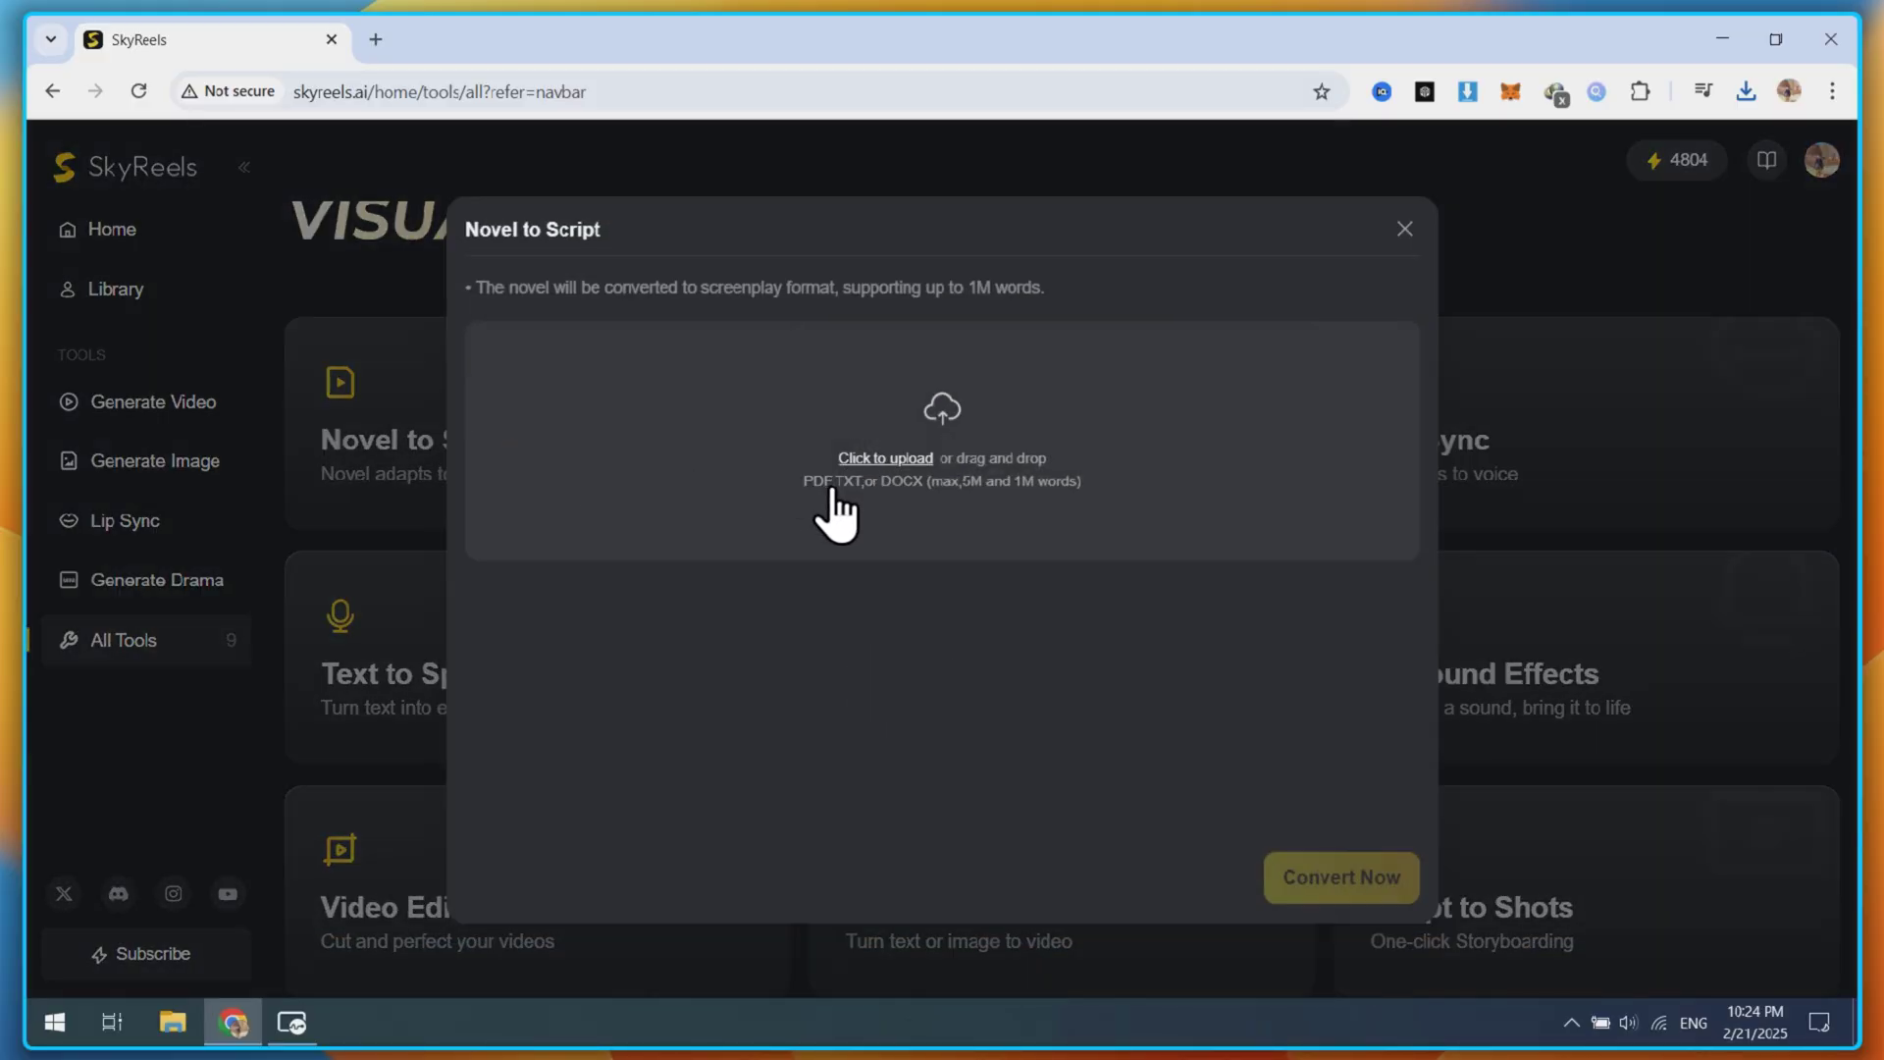
left_click(1407, 230)
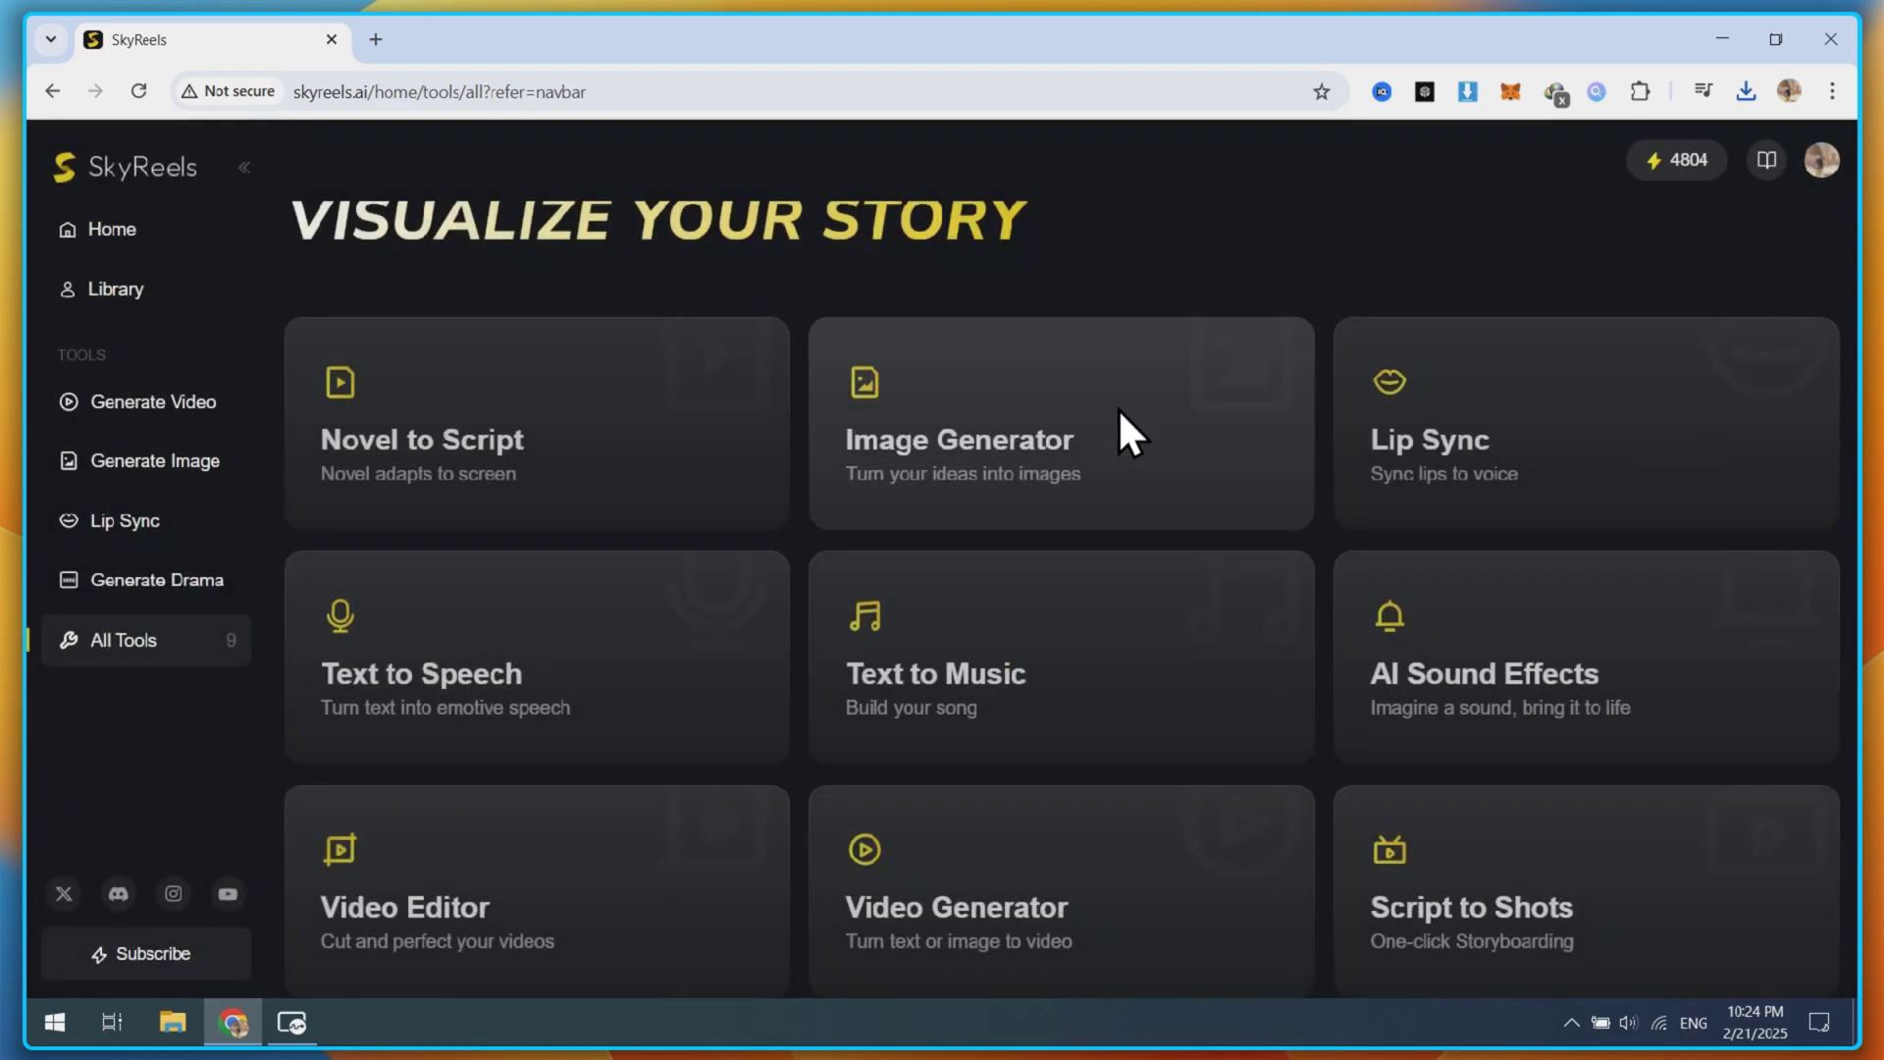
left_click(731, 636)
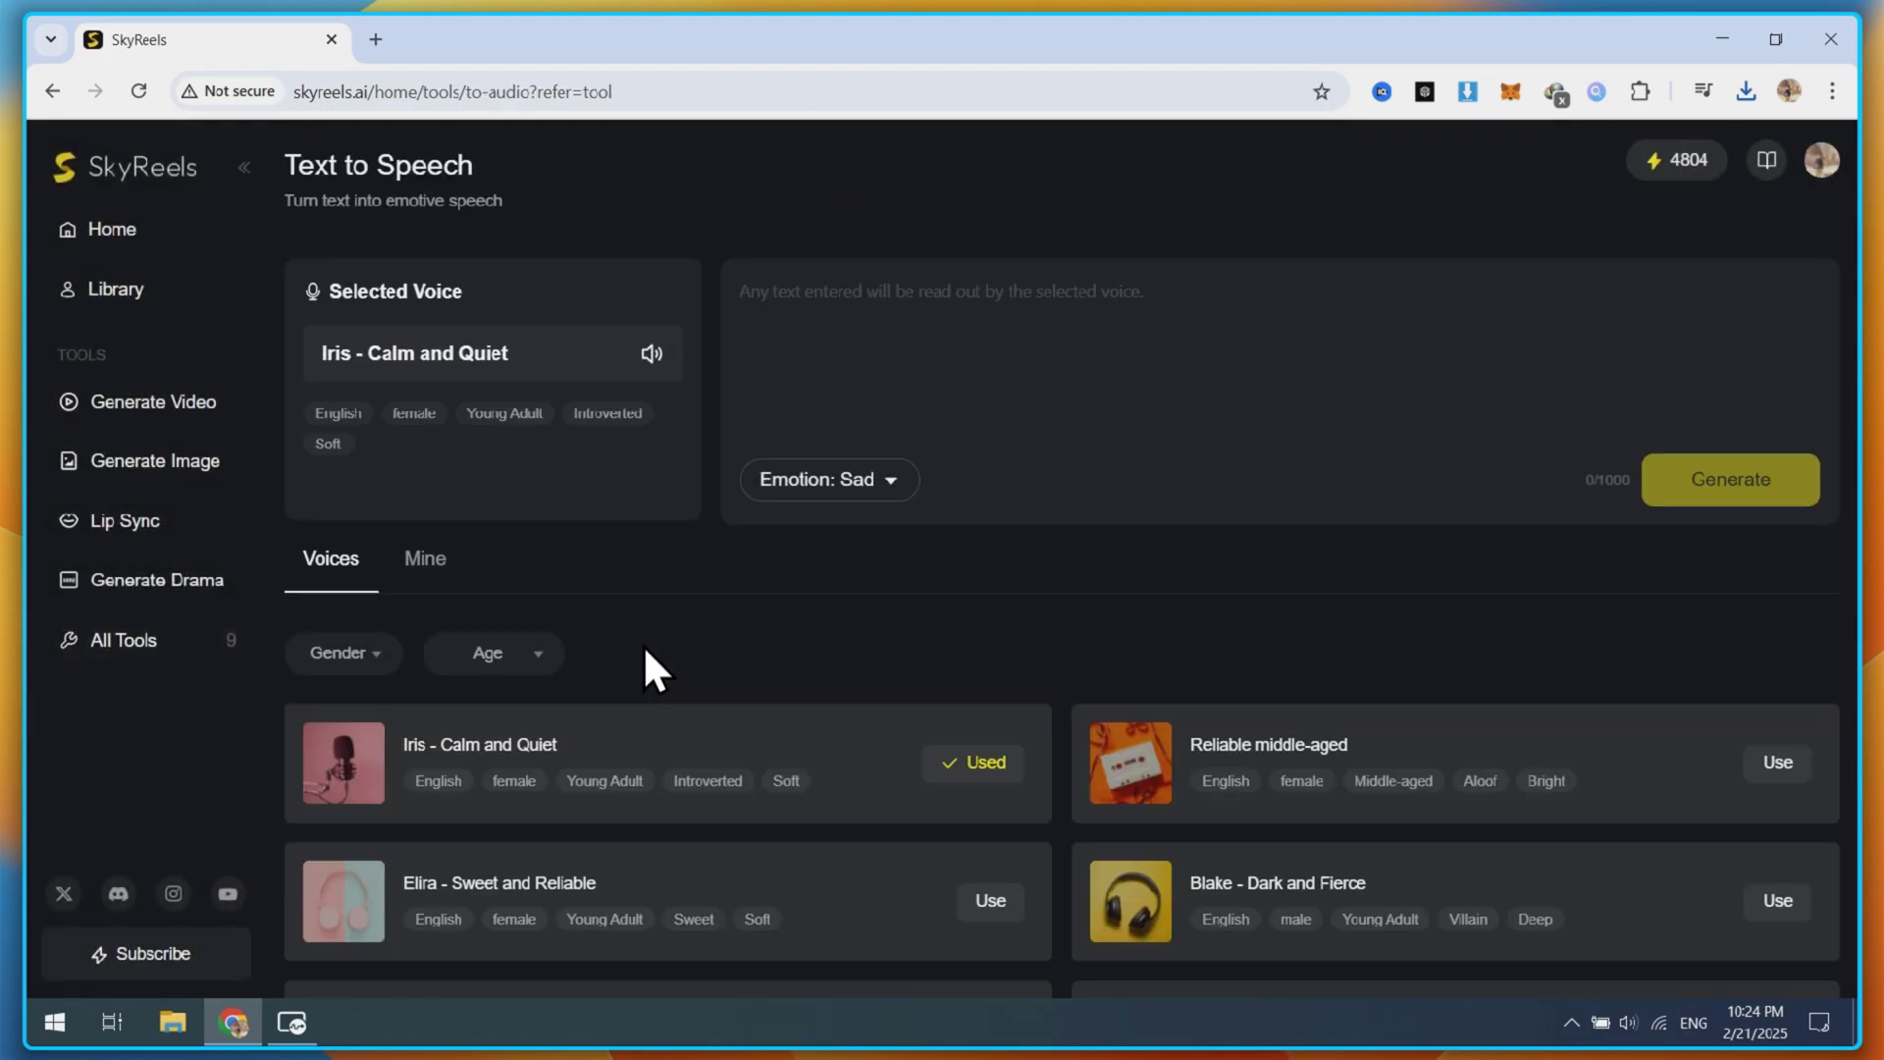
scroll(651, 661, "down", 5)
scroll(651, 661, "up", 4)
left_click(343, 533)
left_click(327, 656)
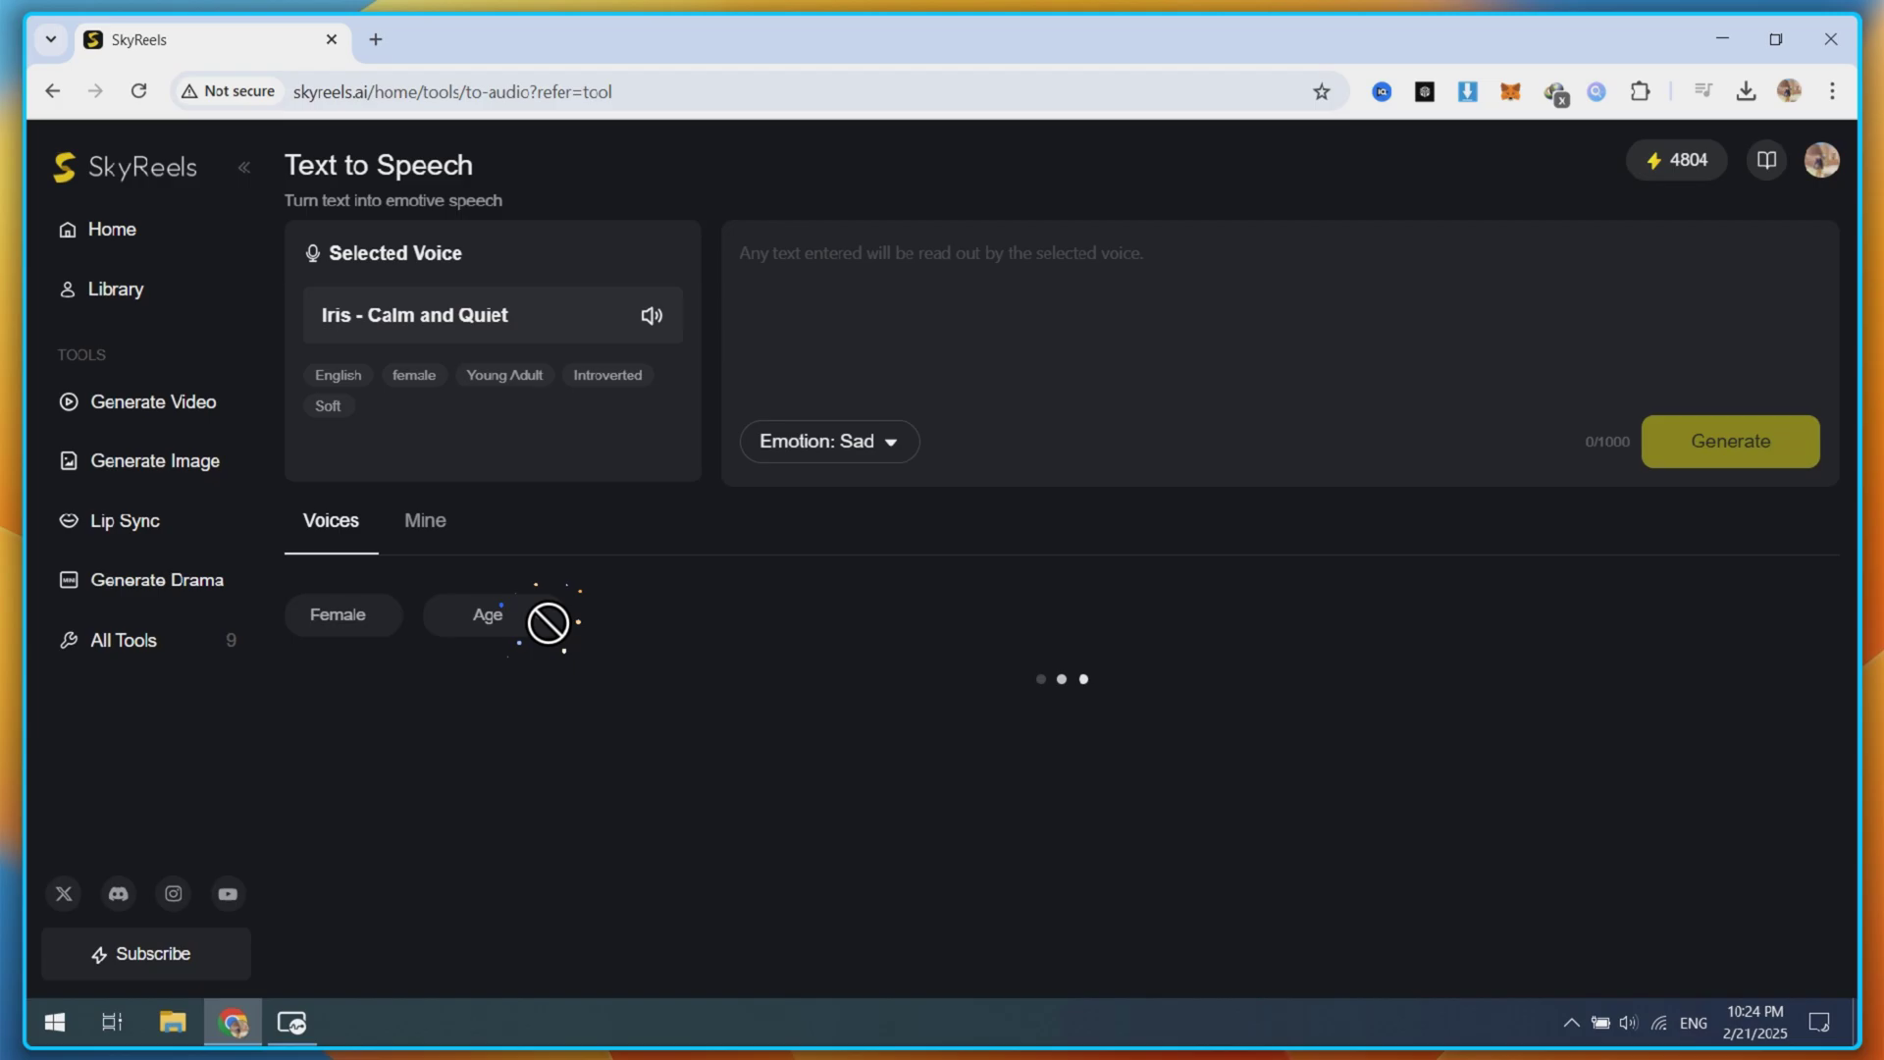
left_click(547, 616)
scroll(550, 746, "down", 1)
scroll(780, 620, "up", 1)
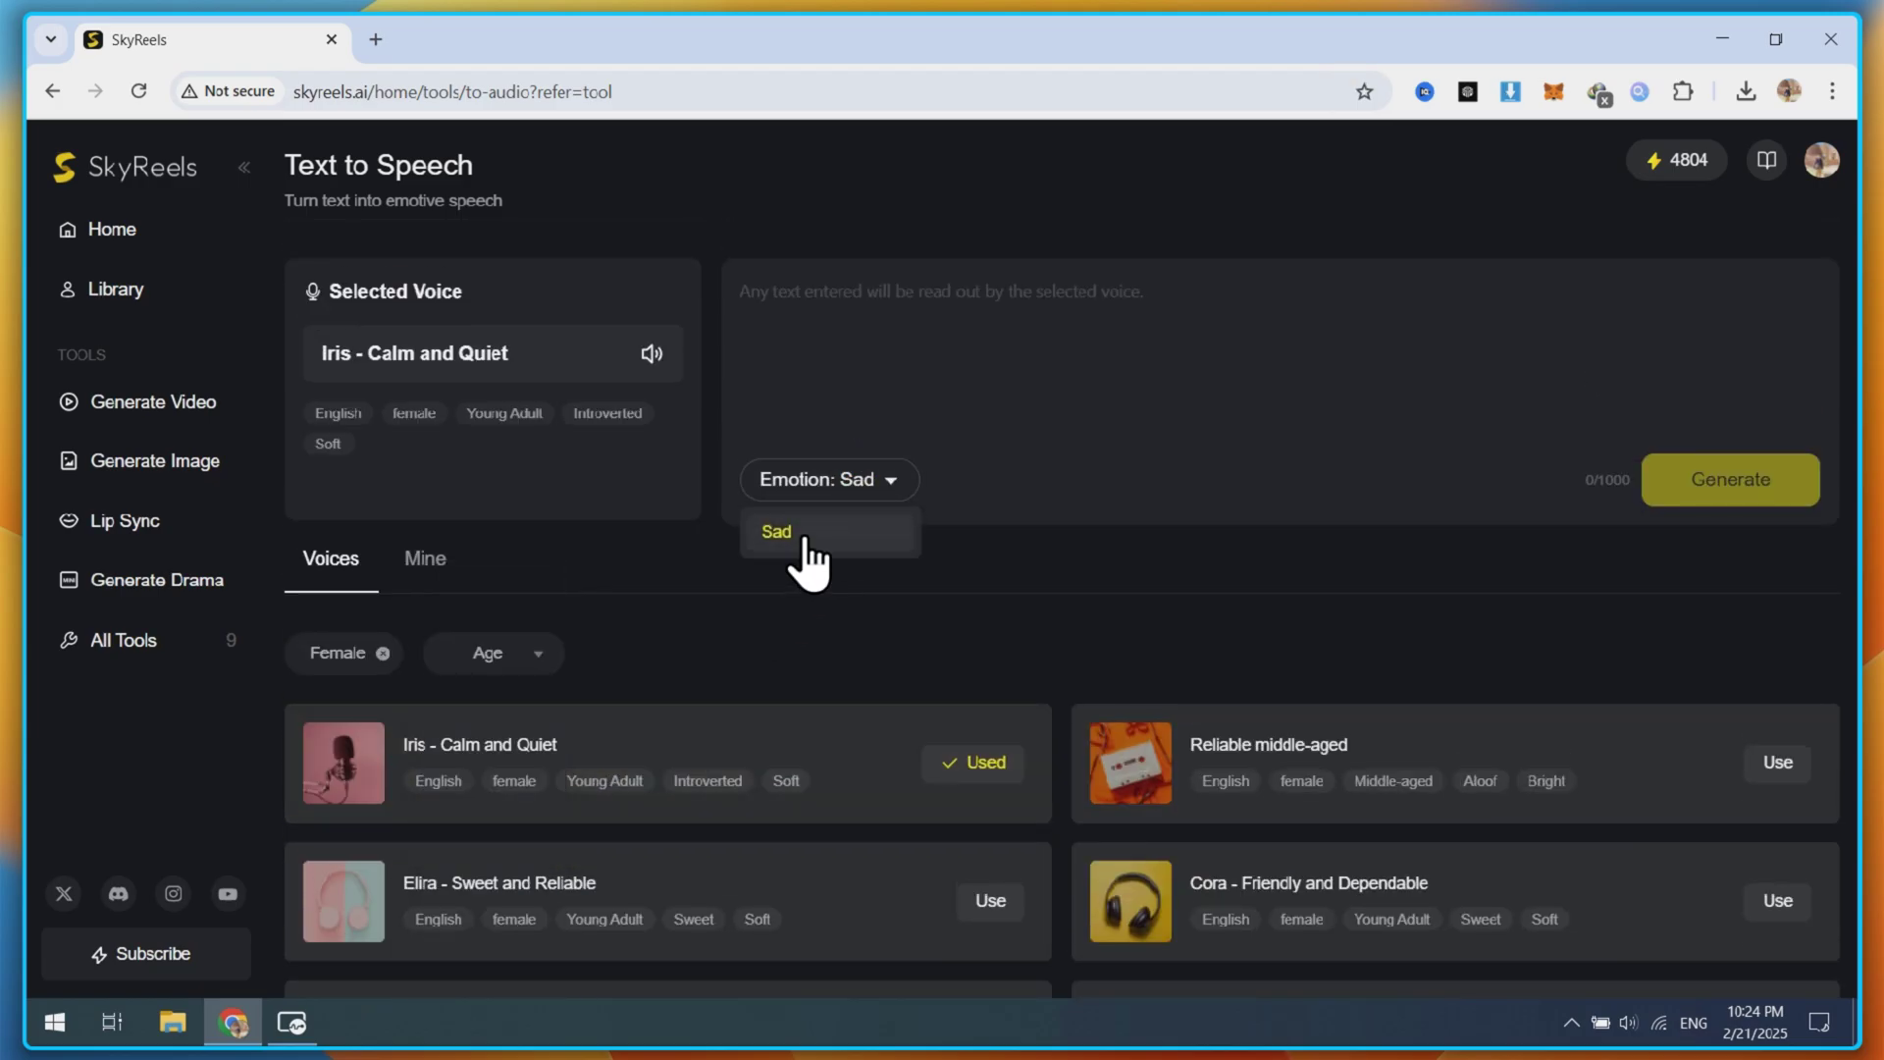
type("She is a mystery—always in the shadows, always second place, yet too striking to be overlooked. Her eyes hold a quiet question, an unspoken longing, a patience that stretches endlessly.")
scroll(1227, 622, "down", 3)
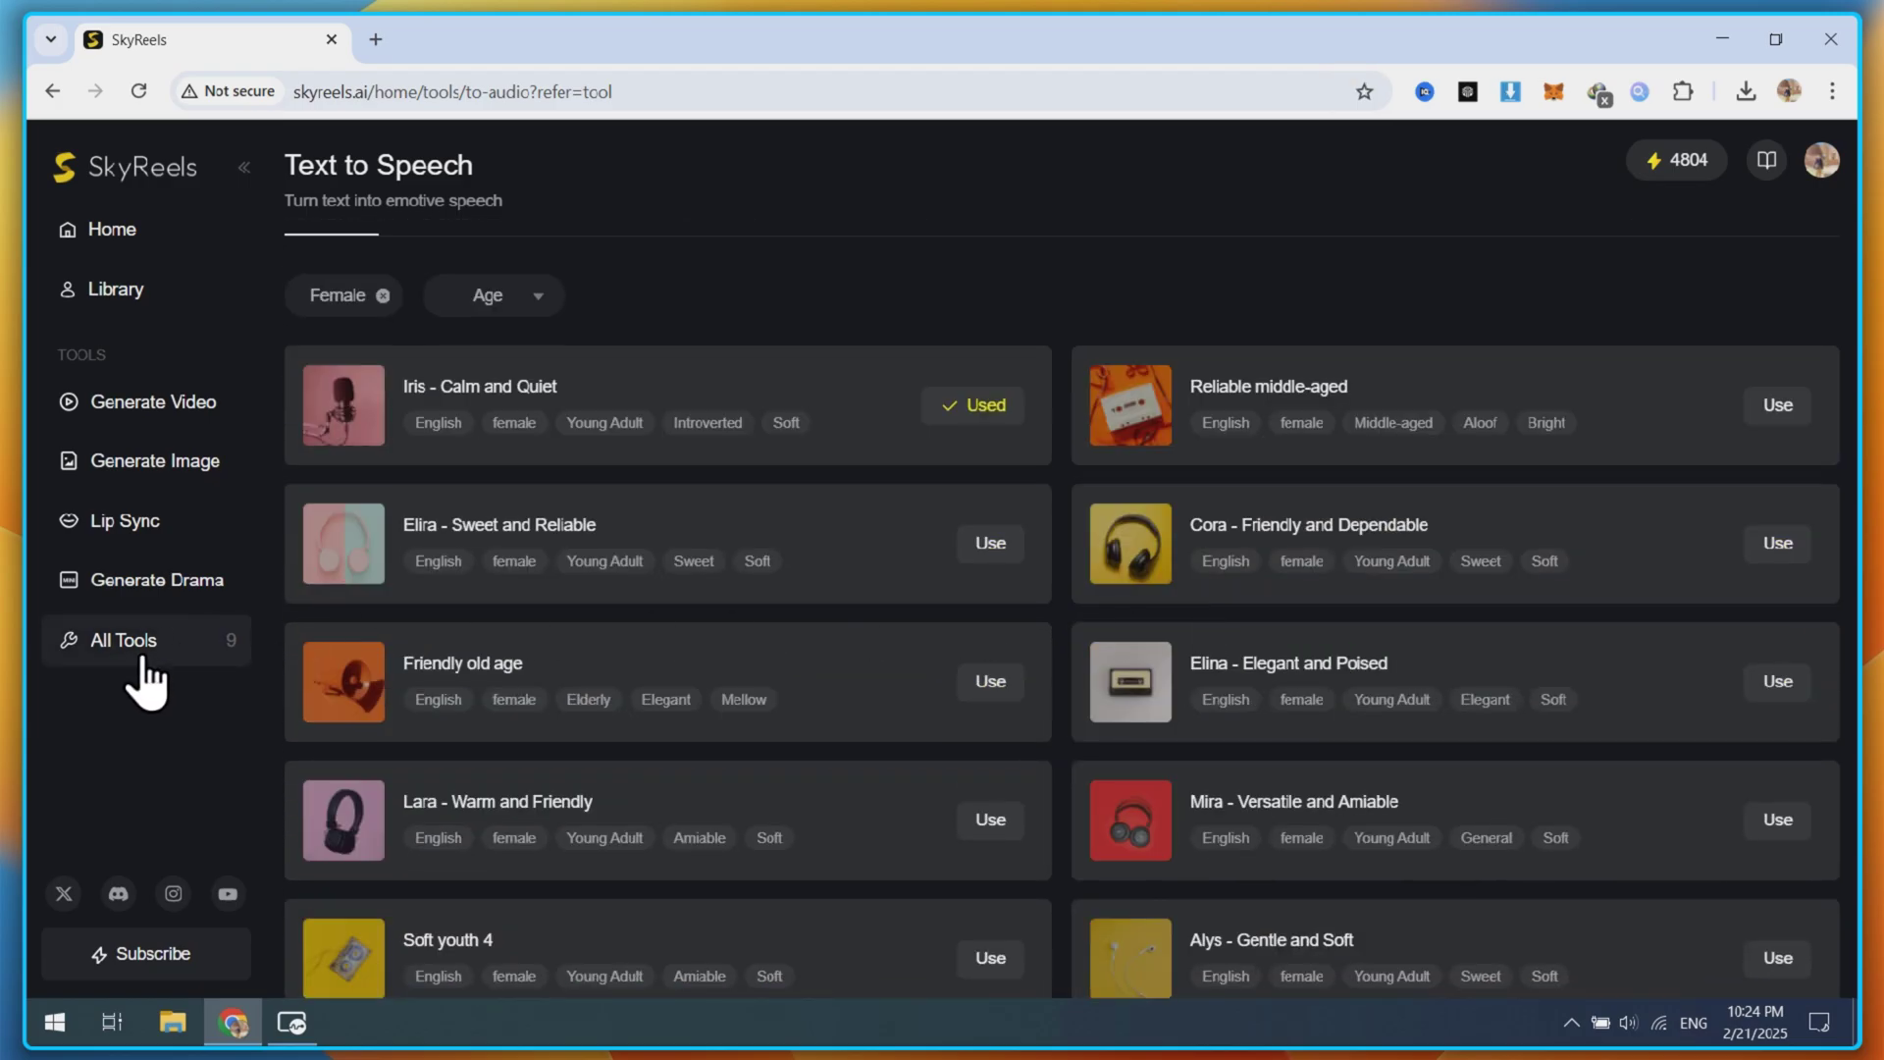
- Generate the 6-second 'cat meow, meow' sound in AI Sound Effects
left_click(144, 659)
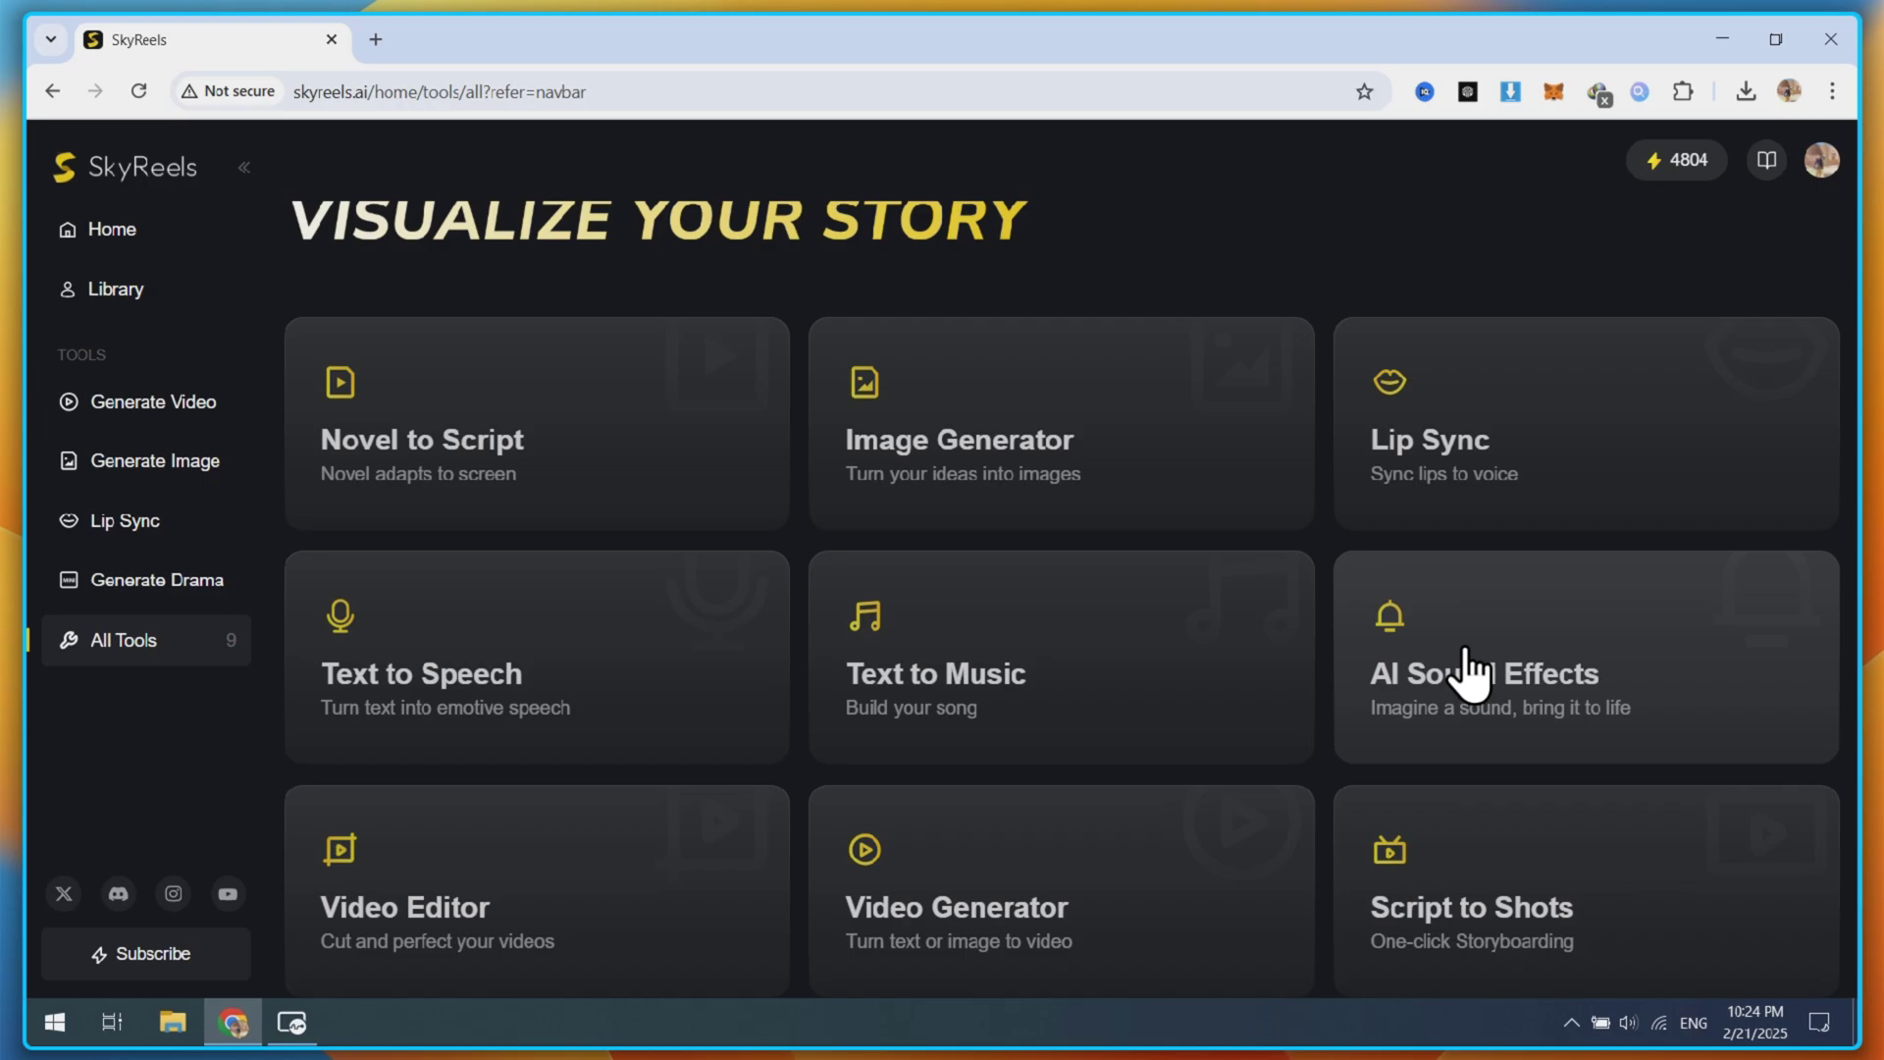
left_click(1469, 673)
type("cat meow , meow")
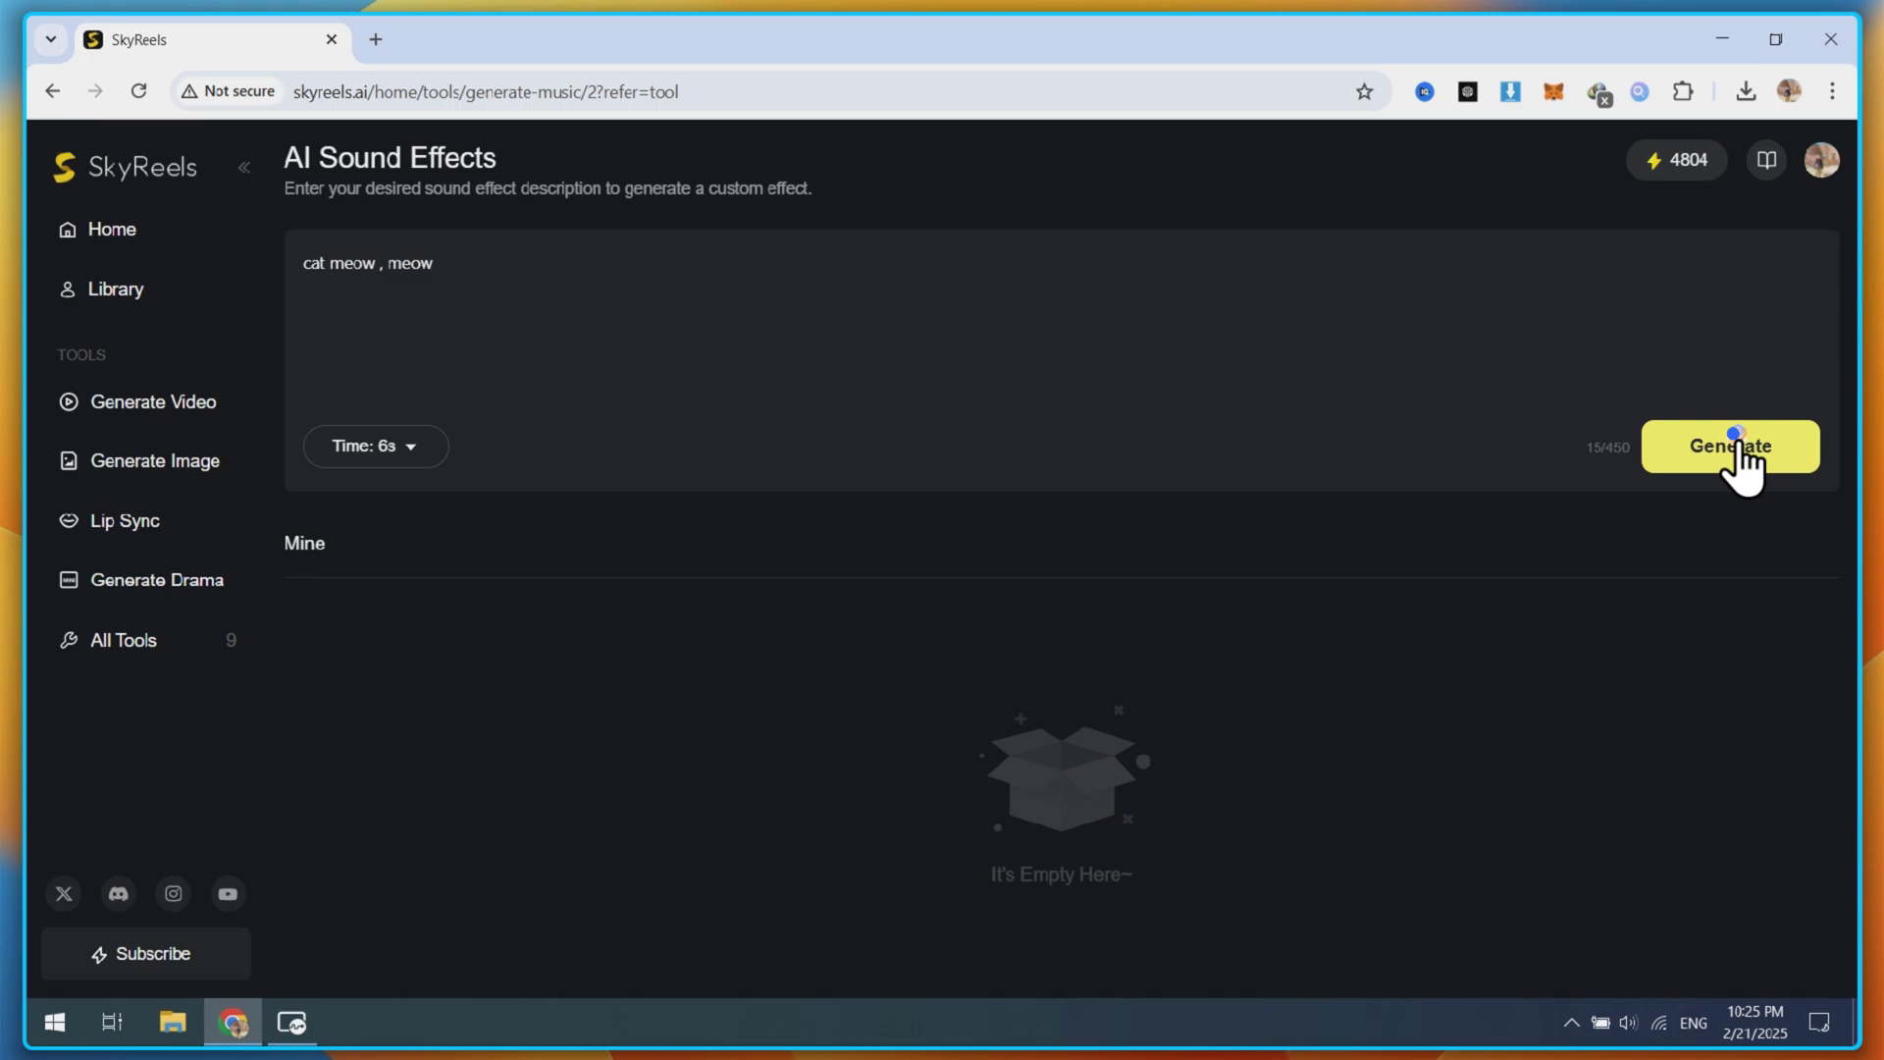
left_click(1736, 437)
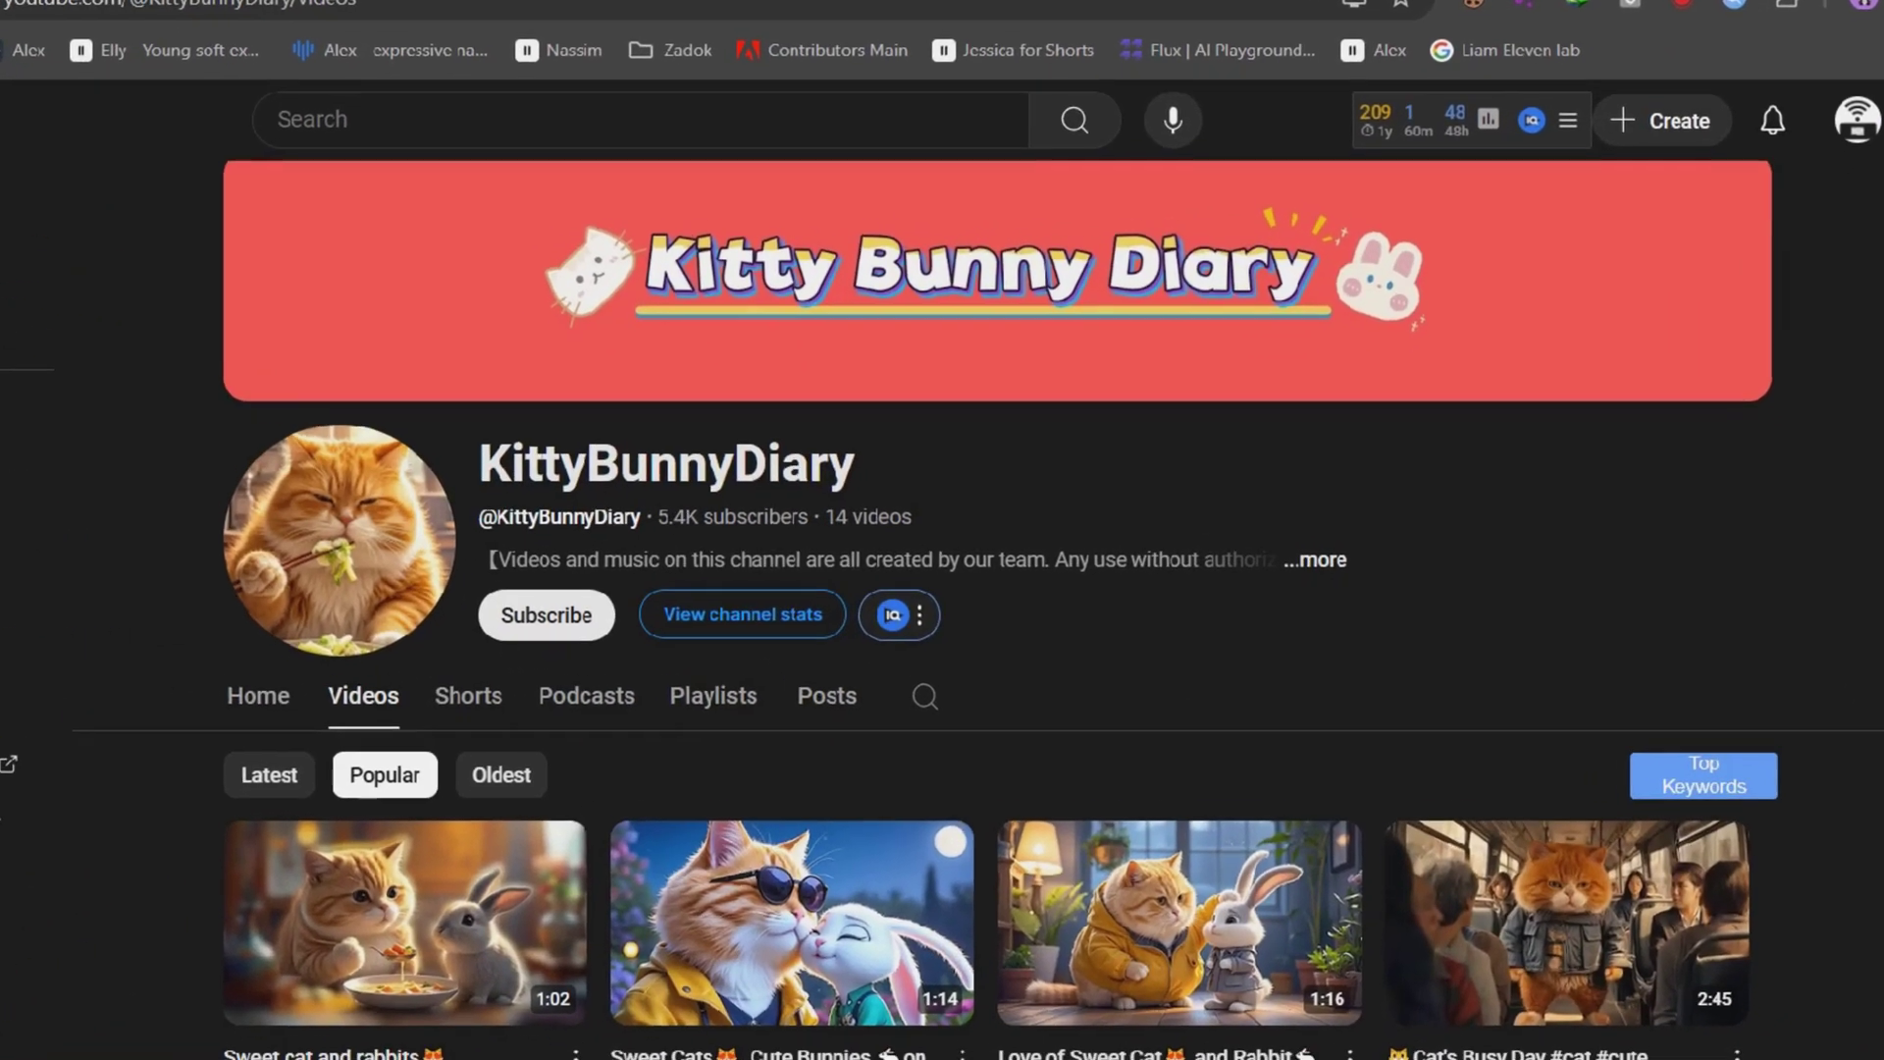
- Scroll through KittyBunnyDiary's cat videos and review the ChatGPT story prompts
scroll(943, 589, "down", 1)
scroll(943, 588, "down", 1)
scroll(942, 589, "down", 1)
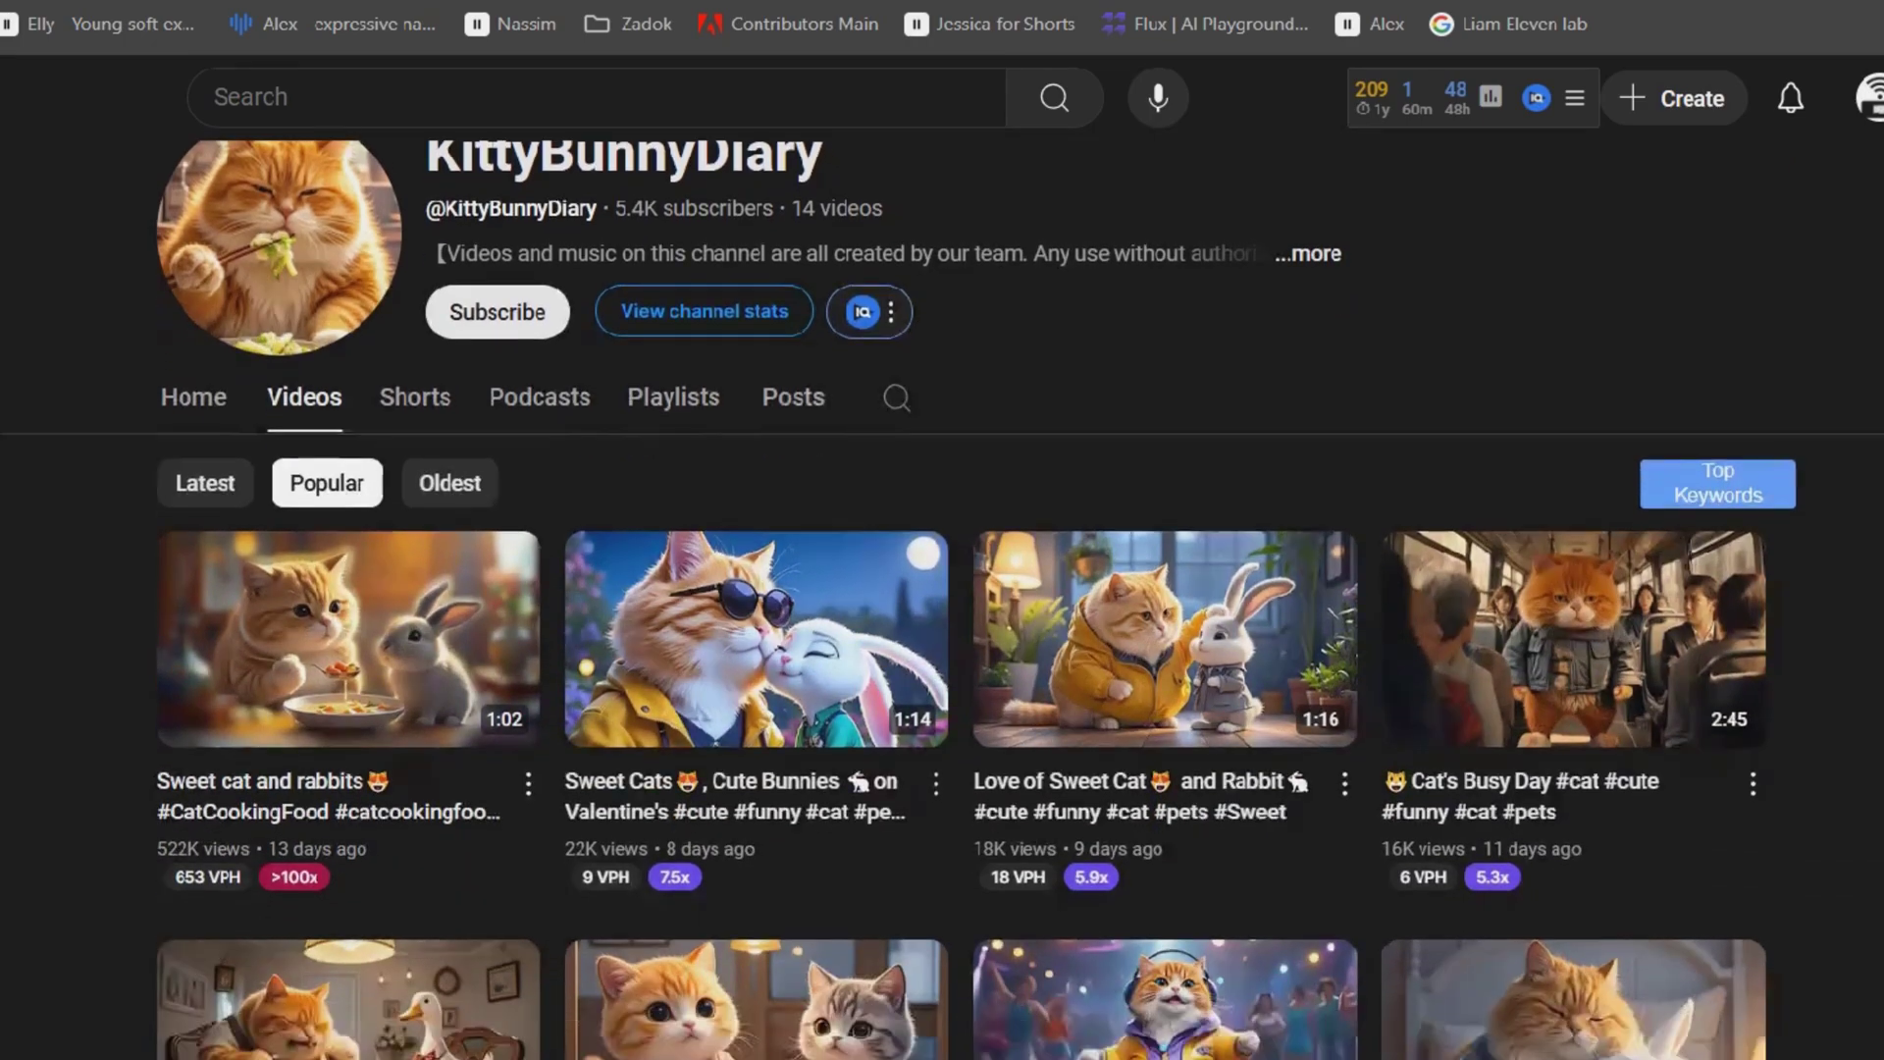
scroll(942, 588, "down", 1)
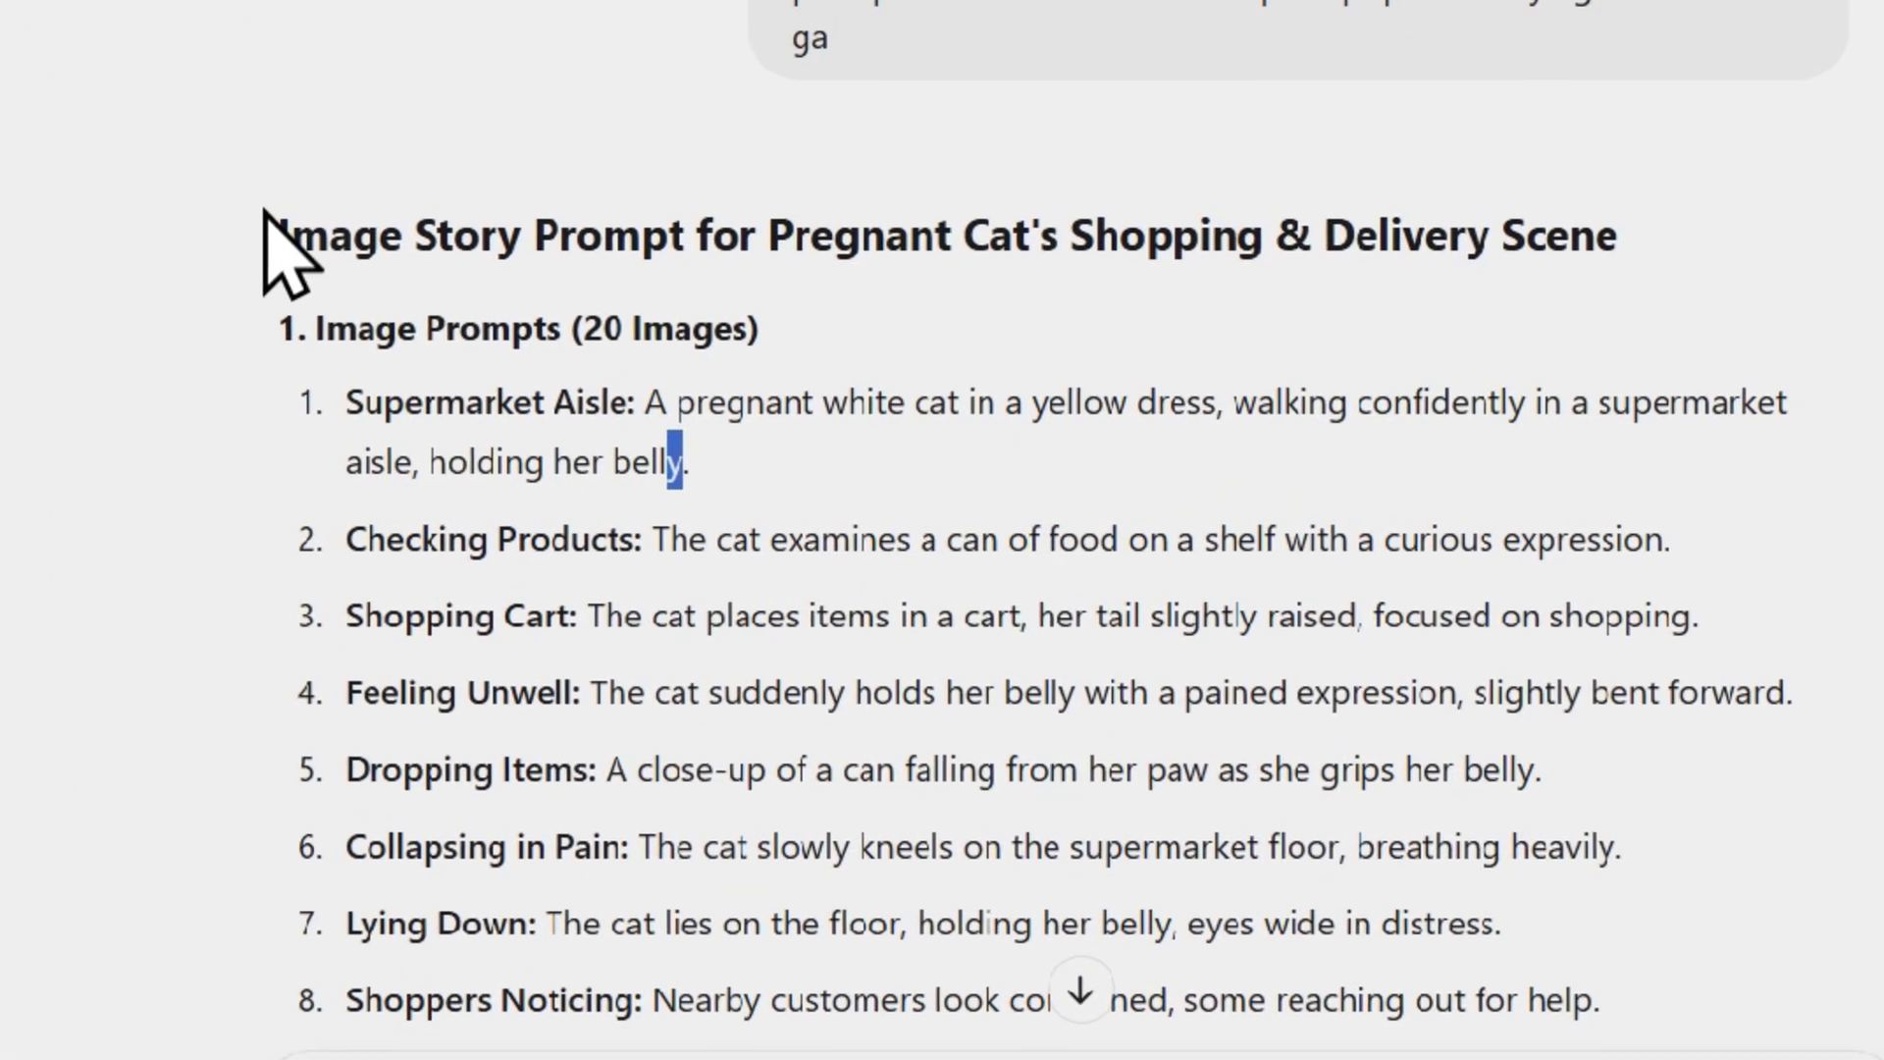
mouse_move(319, 251)
left_mouse_down()
mouse_move(413, 252)
mouse_move(759, 402)
left_mouse_up()
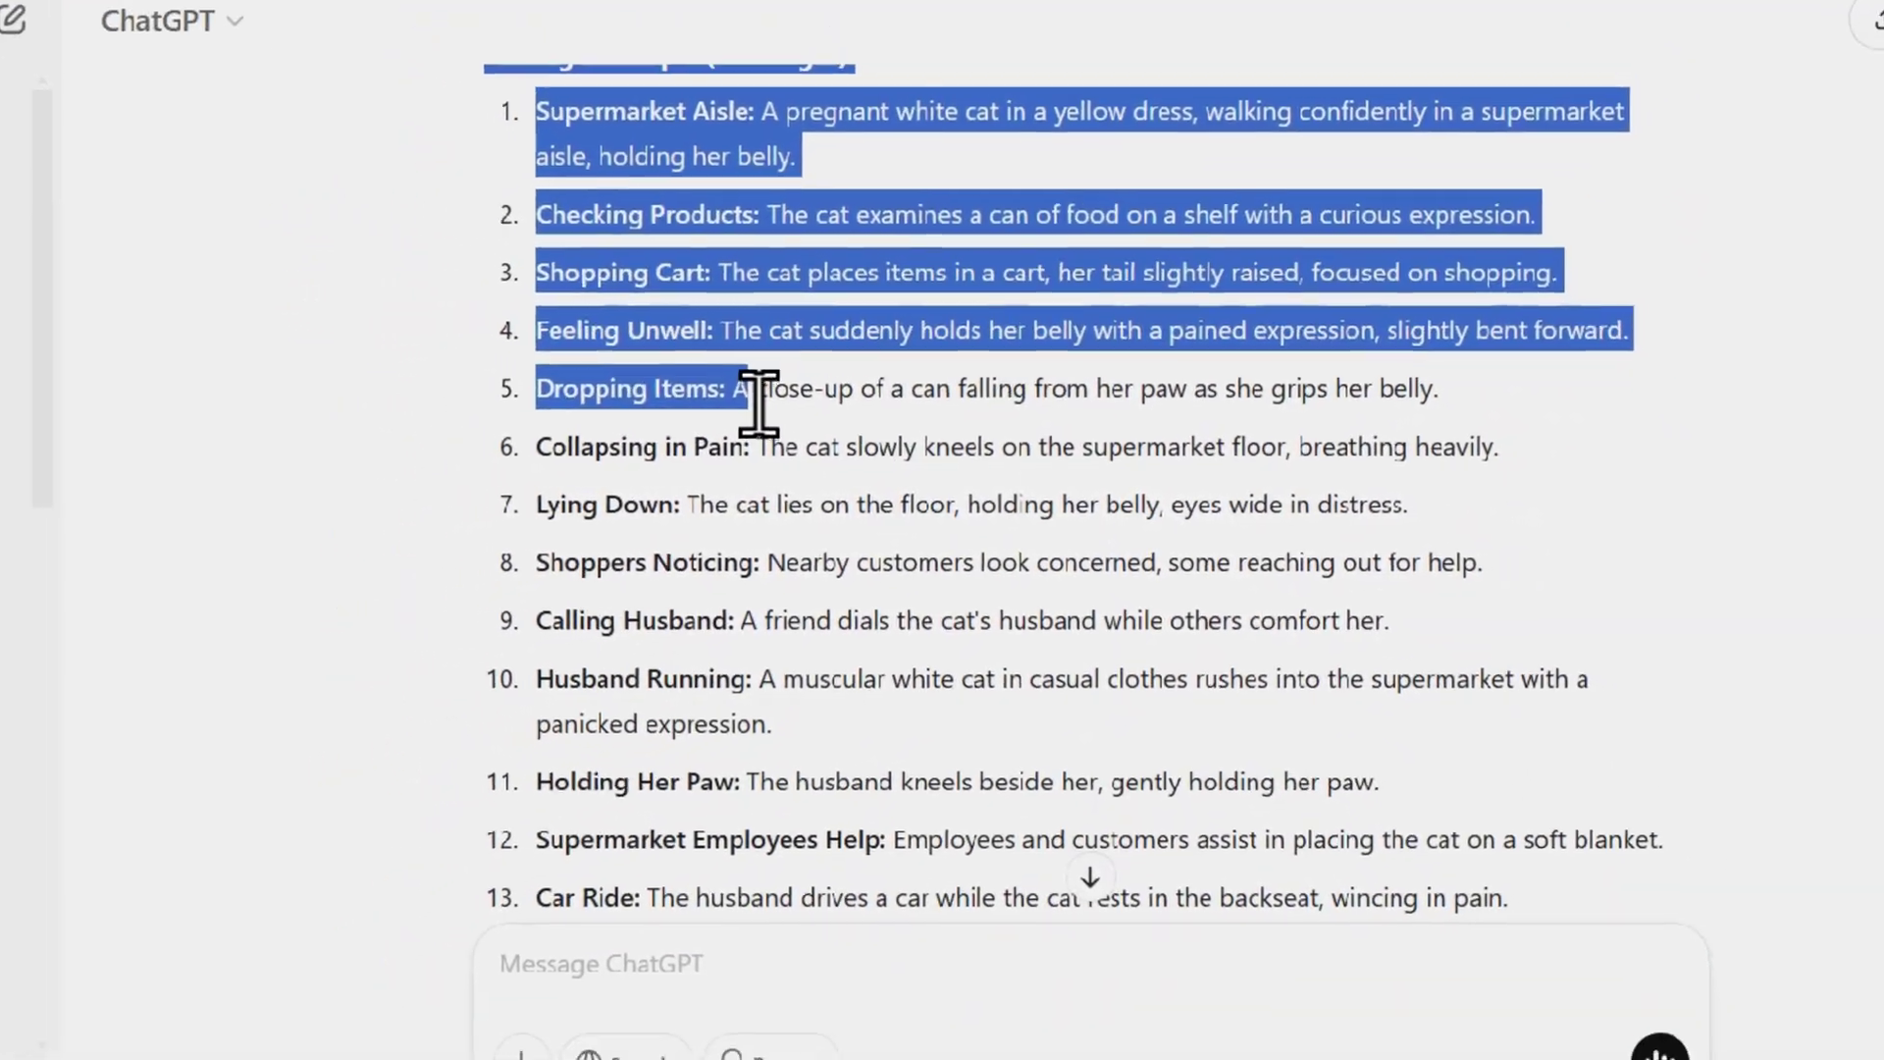
left_click(759, 403)
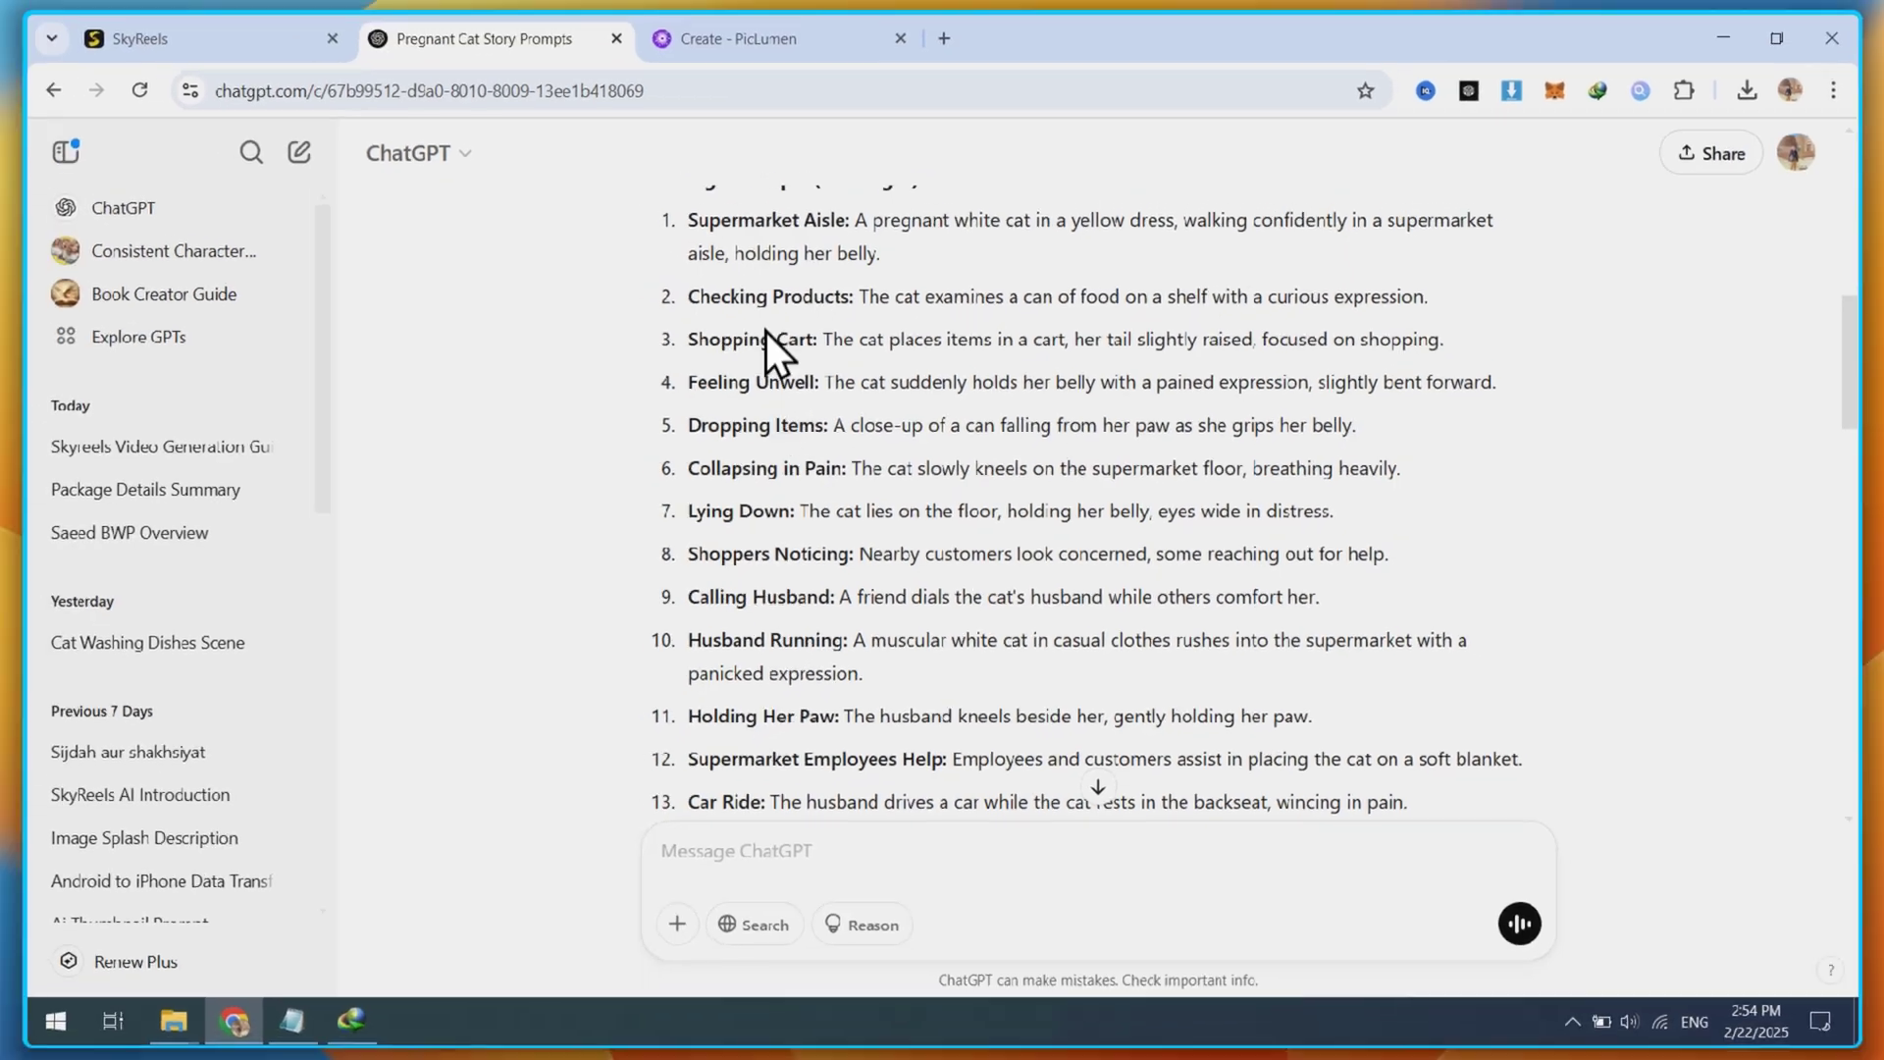
- Look over the pregnant-white-cat shopping images in PicLumen
left_click(769, 56)
scroll(674, 491, "up", 2)
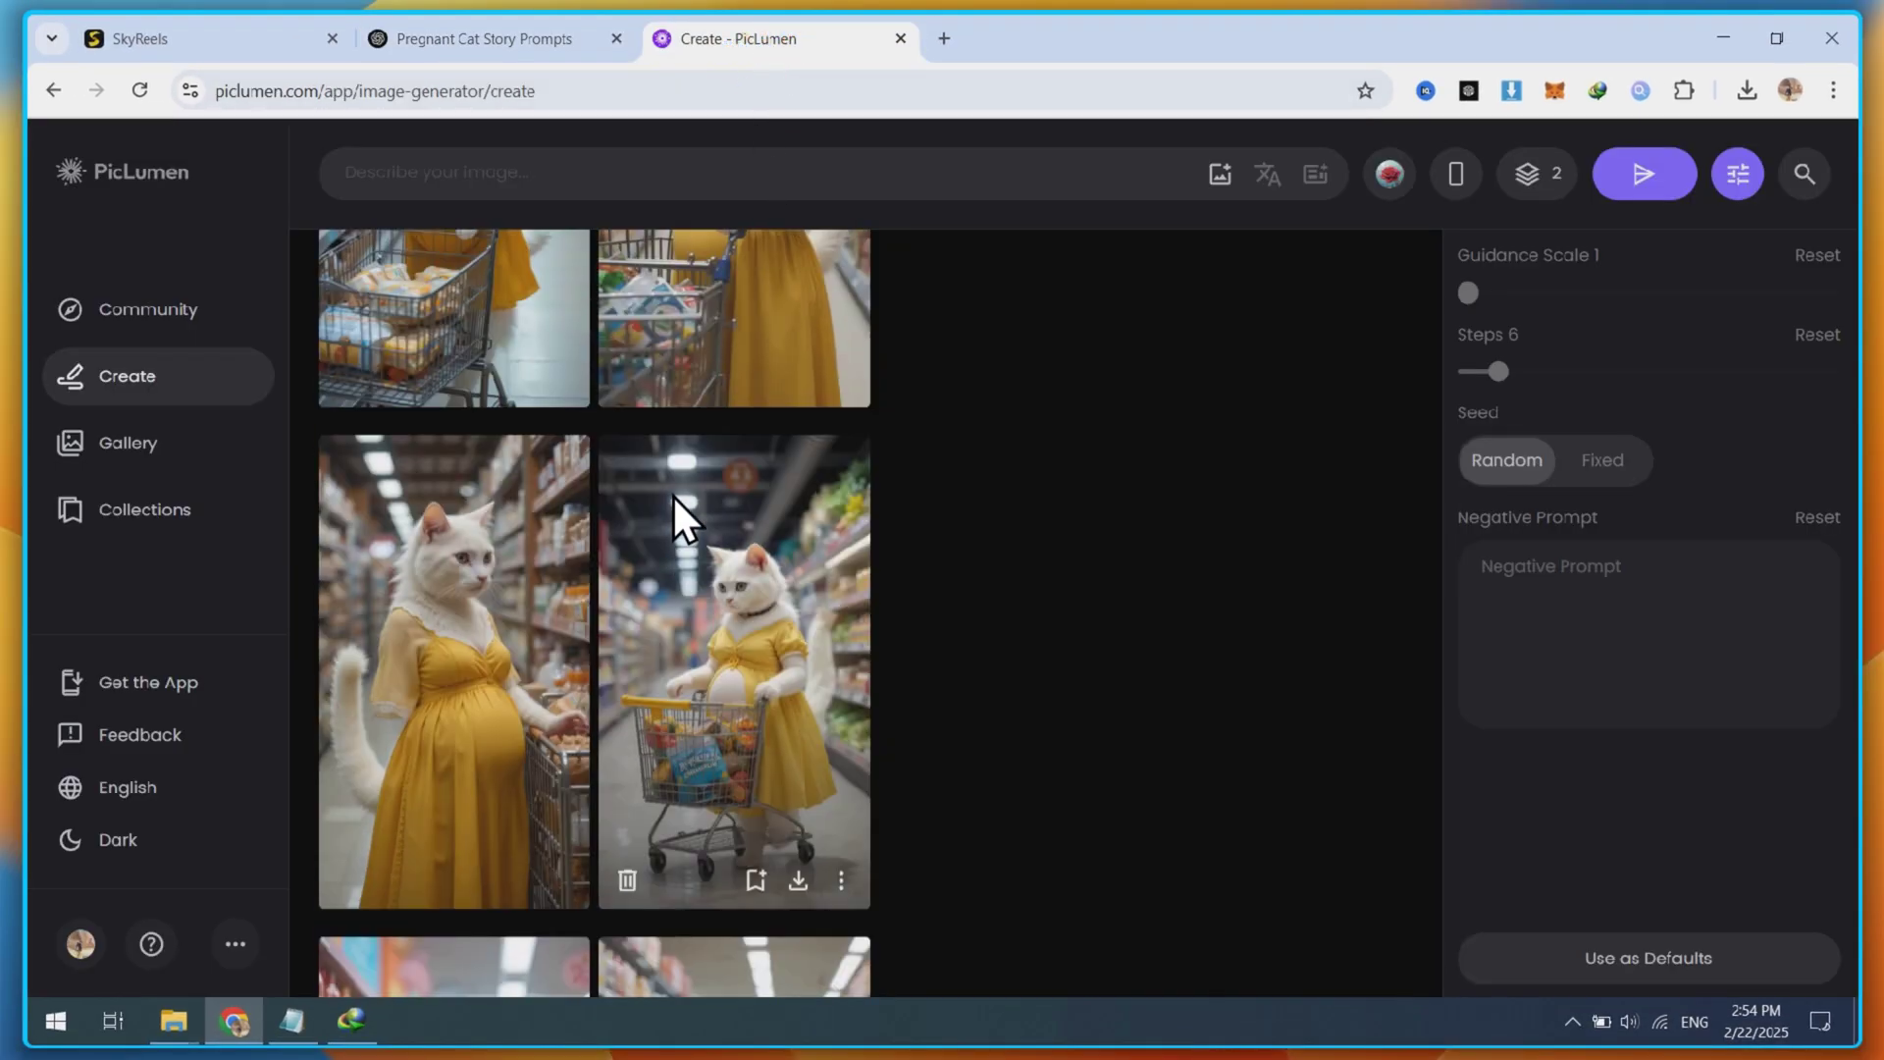
scroll(673, 495, "up", 3)
scroll(673, 495, "down", 3)
scroll(636, 570, "down", 3)
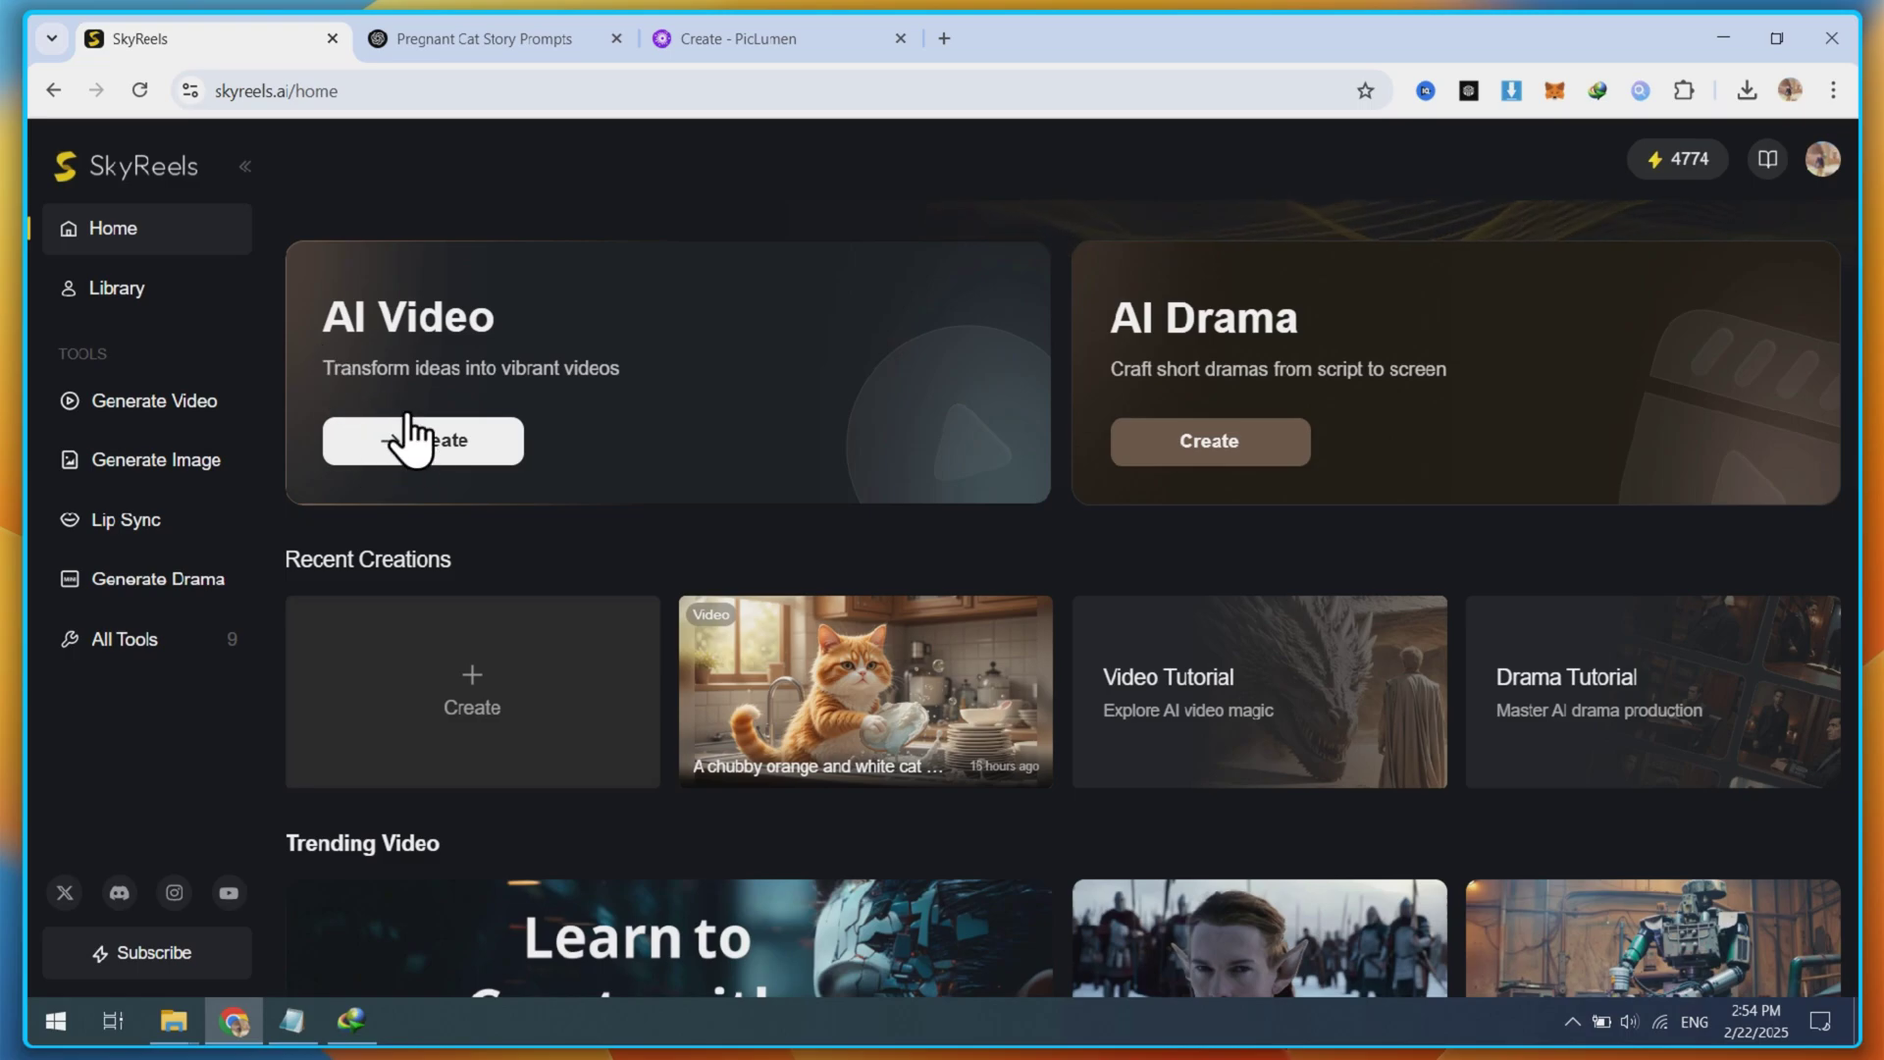
- Generate a 9:16 clip from the pregnant cat image: 'The cat confidently walks down the aisle'
left_click(422, 442)
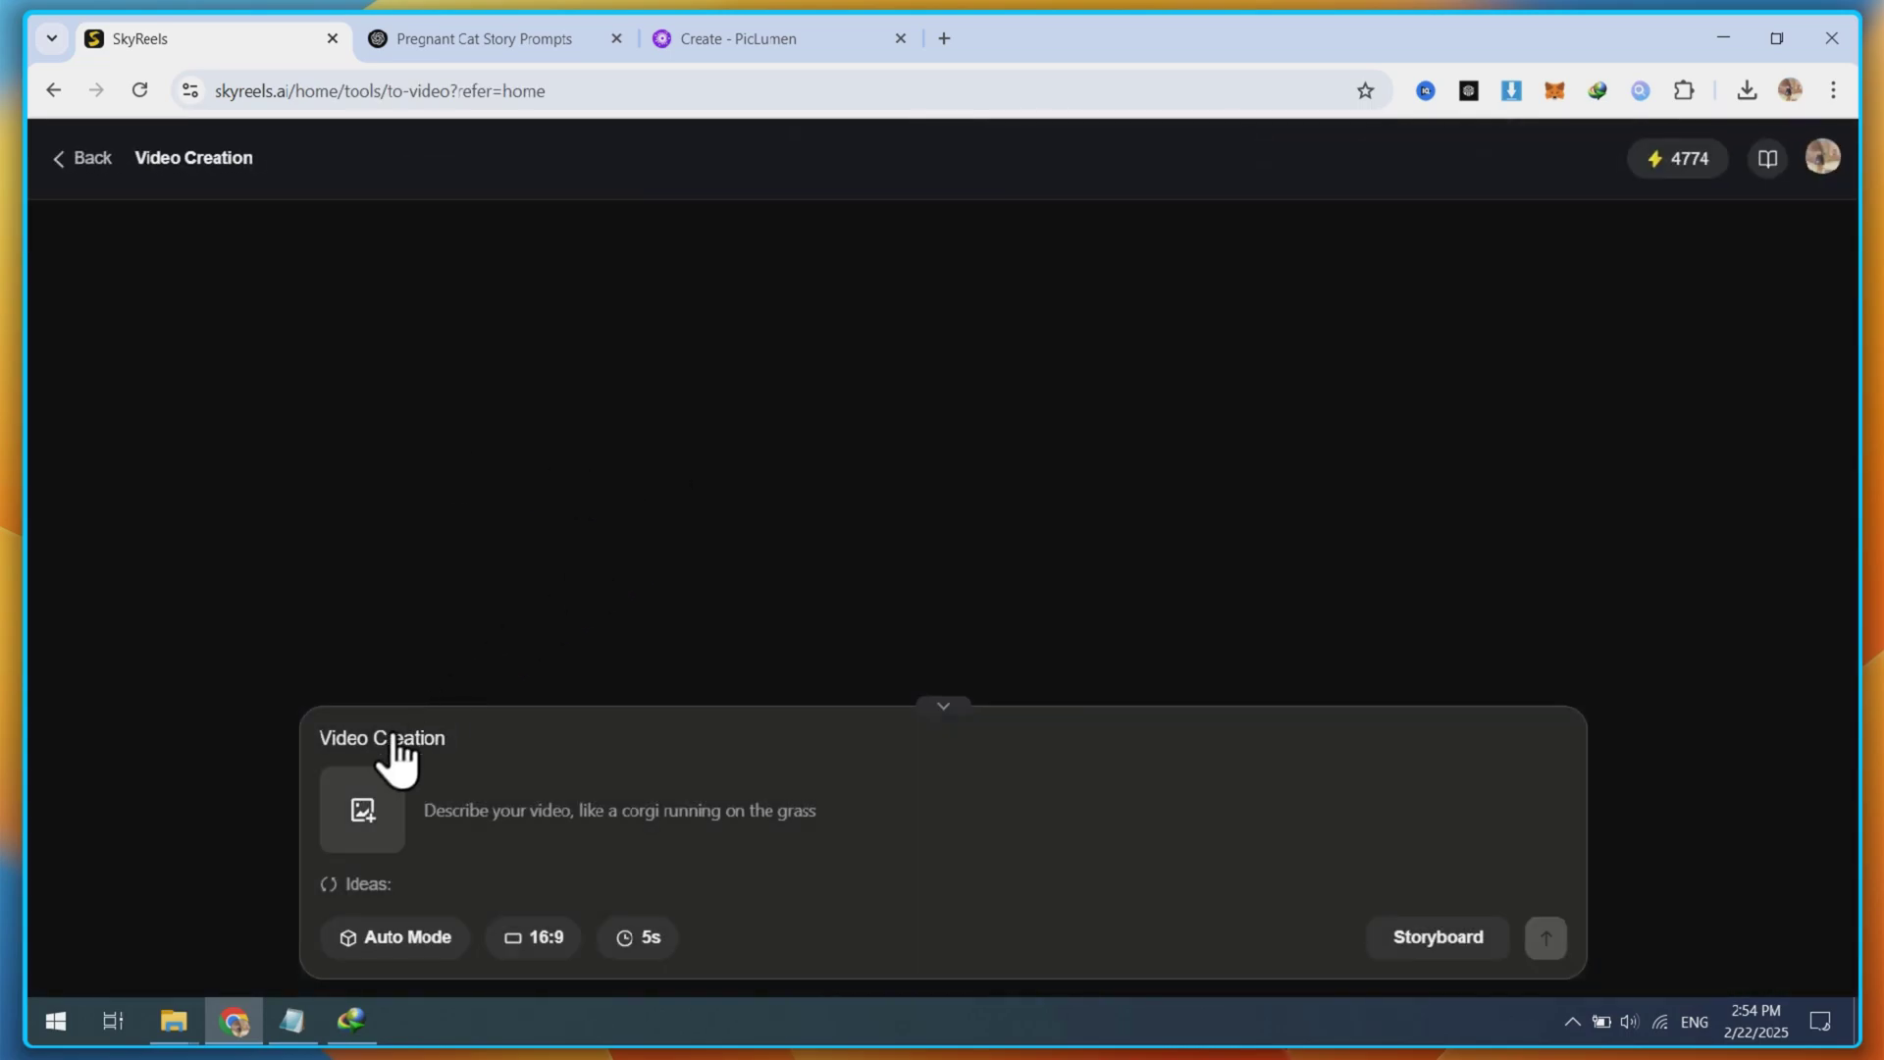
left_click(343, 809)
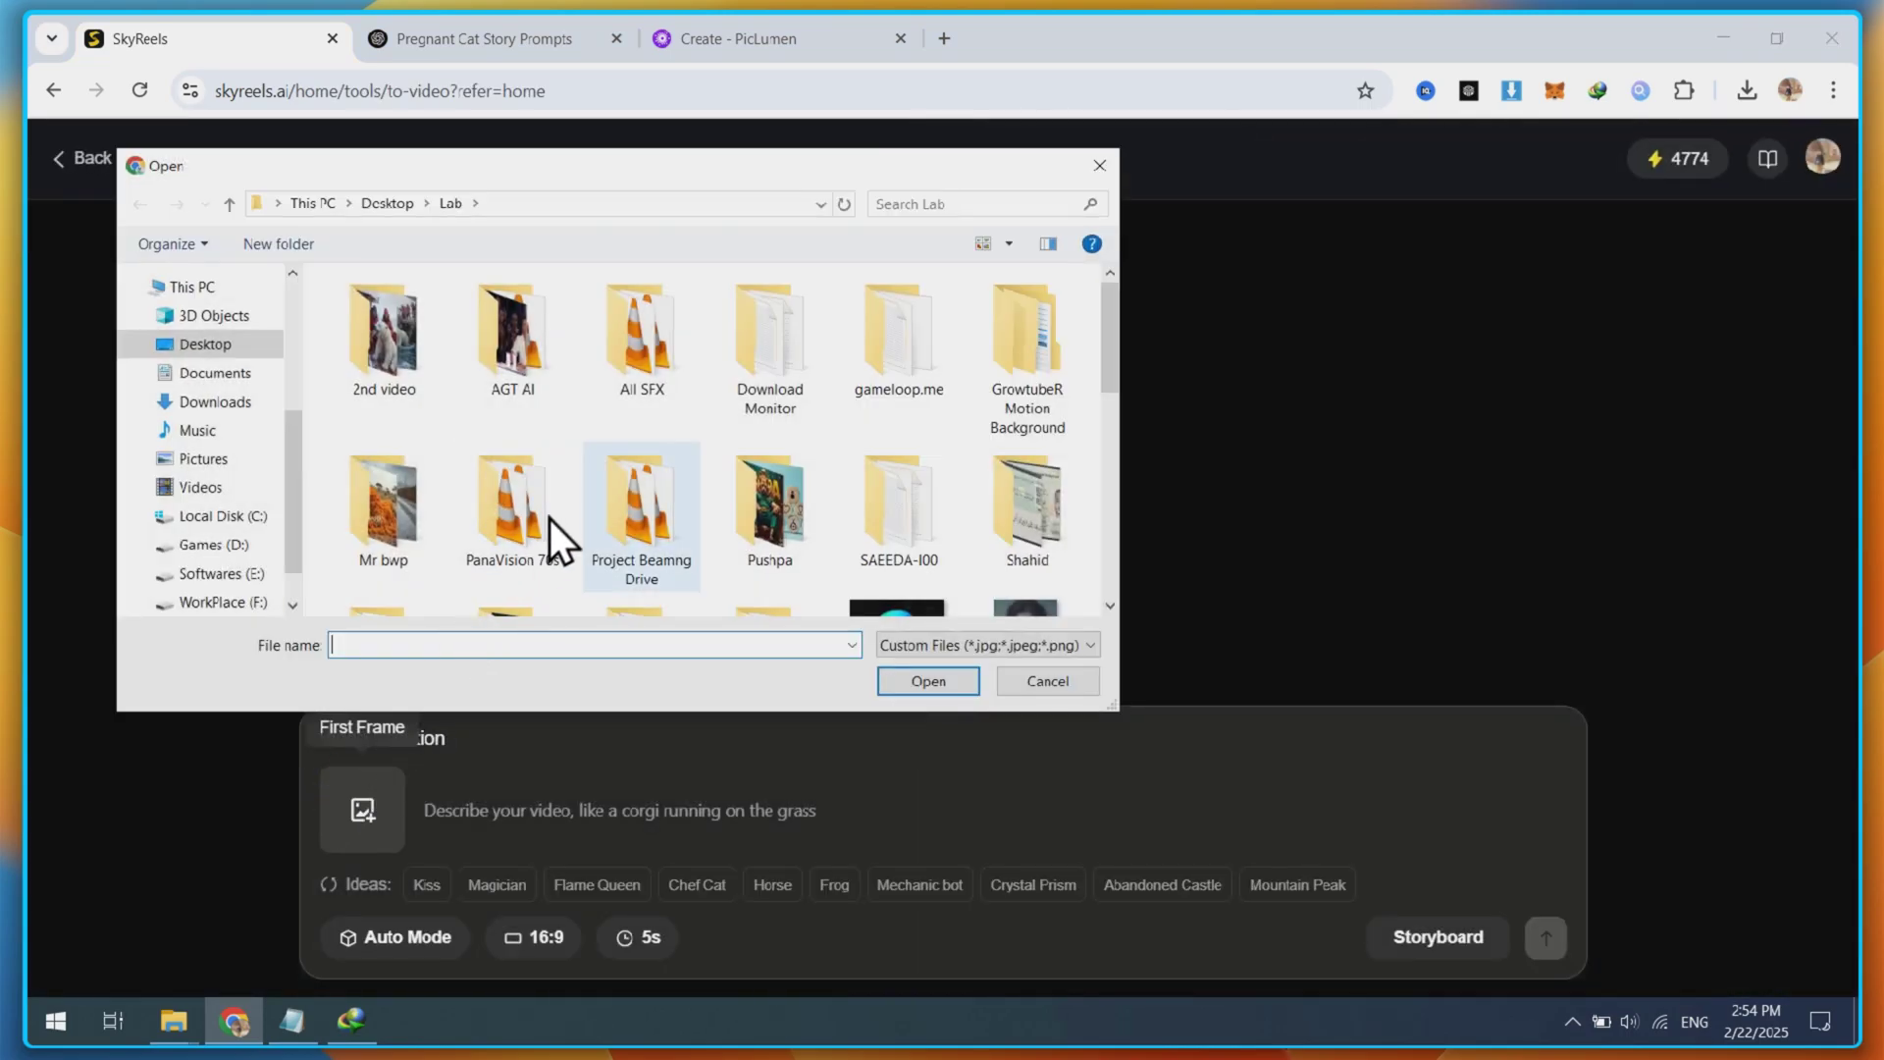
double_click(554, 525)
left_click(867, 263)
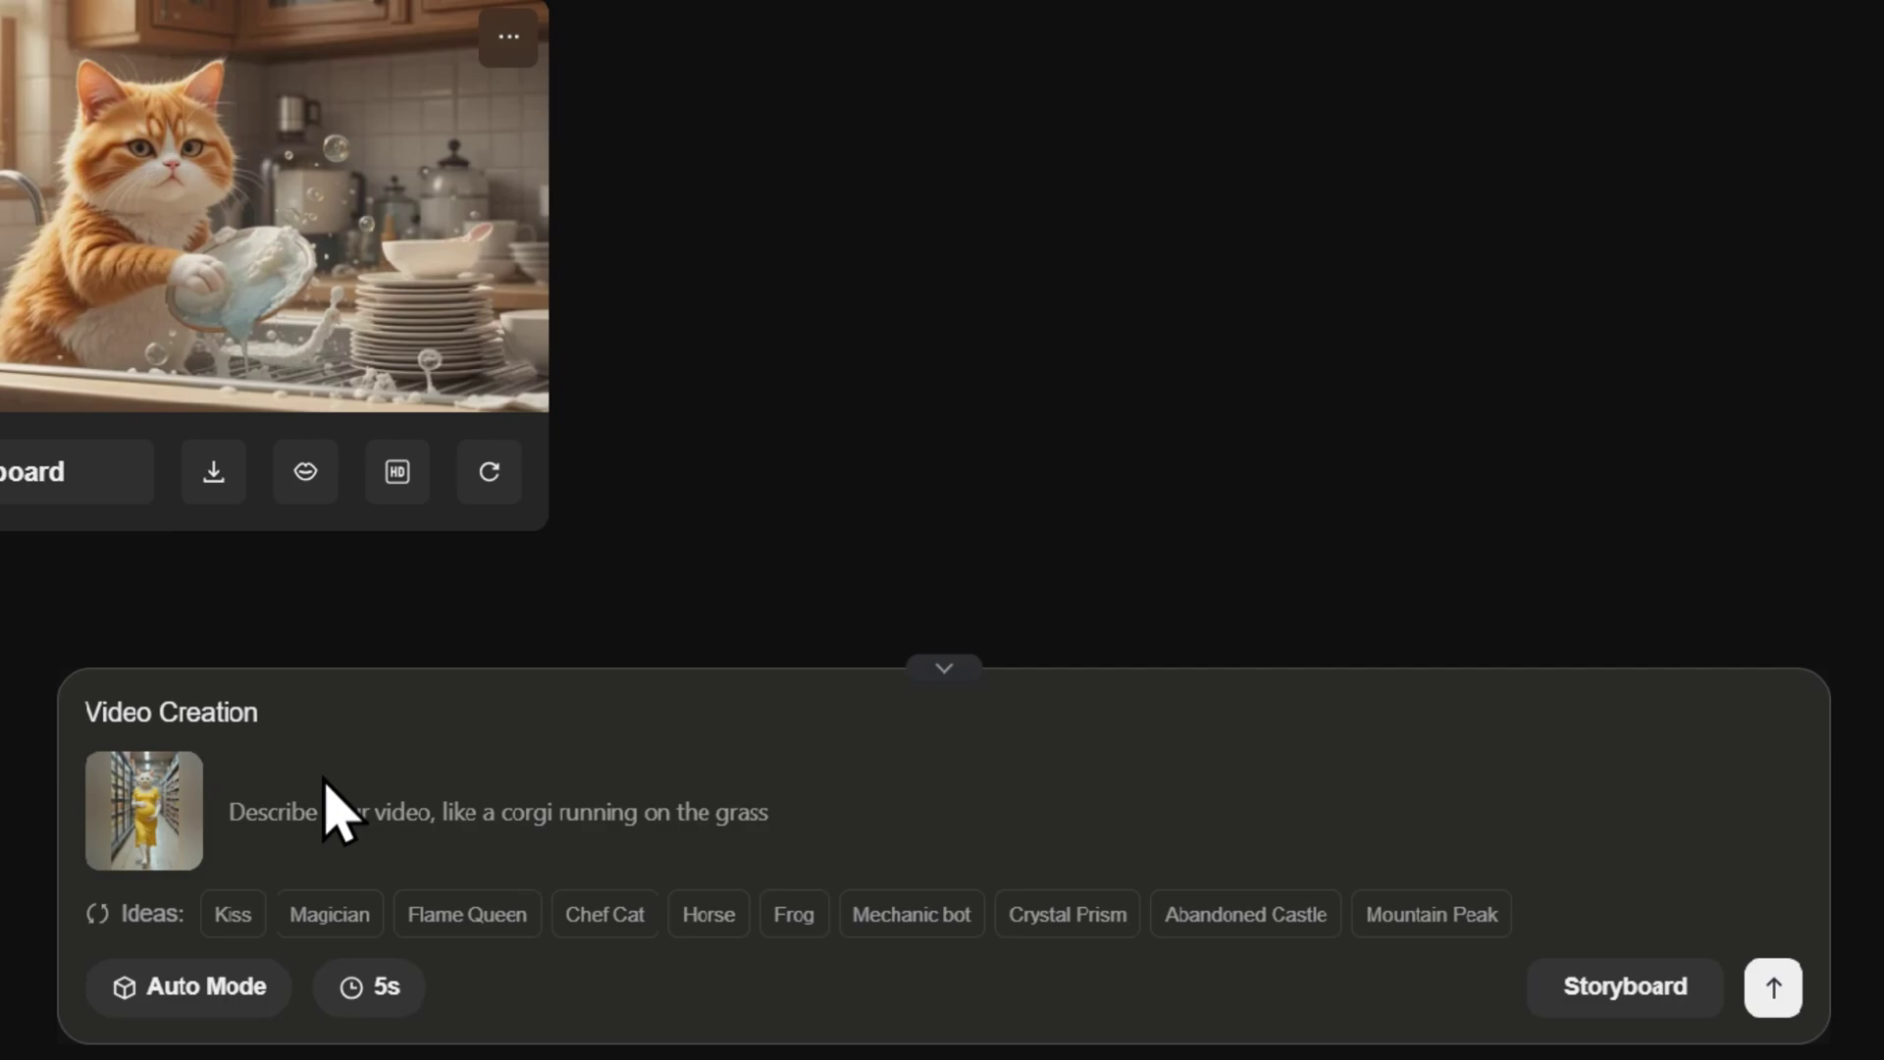
type("The cat confidently walks down the aisle")
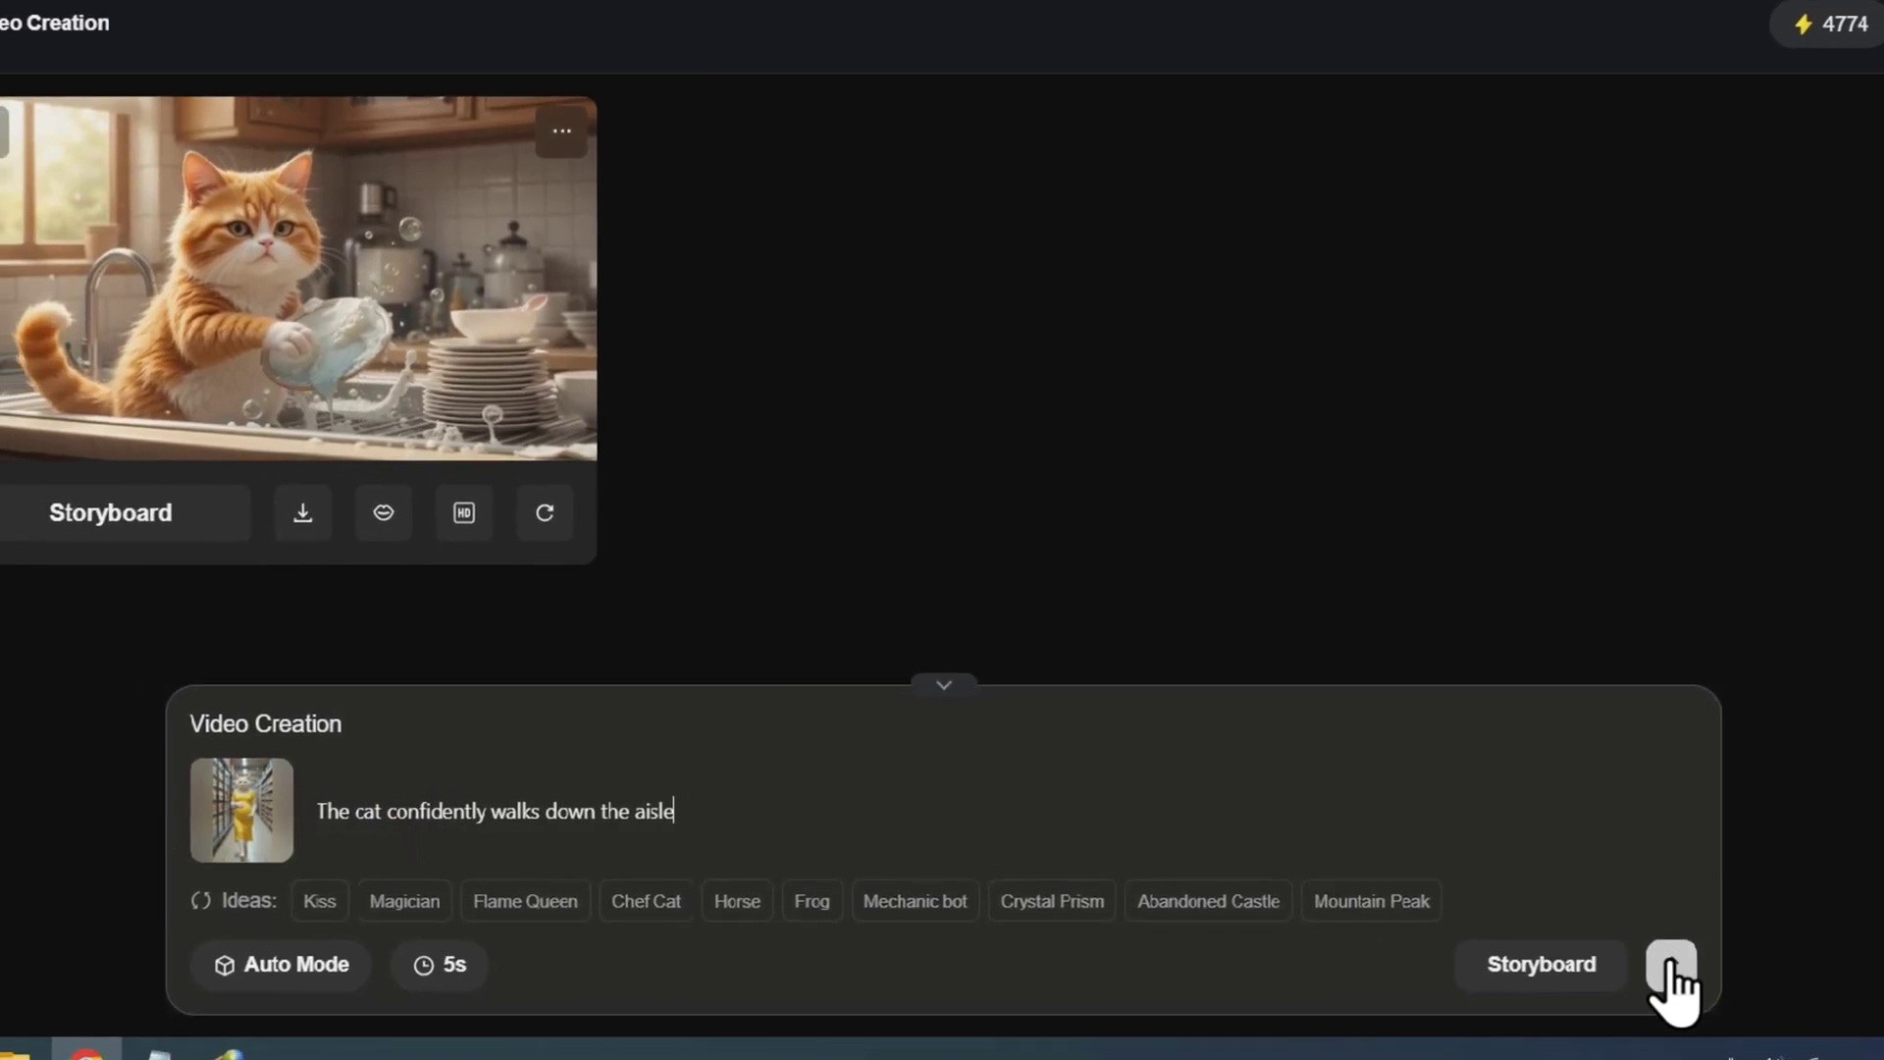
left_click(1697, 971)
- Generate the belly-holding clip from a fresh cat first frame and the ChatGPT prompt
left_click(471, 38)
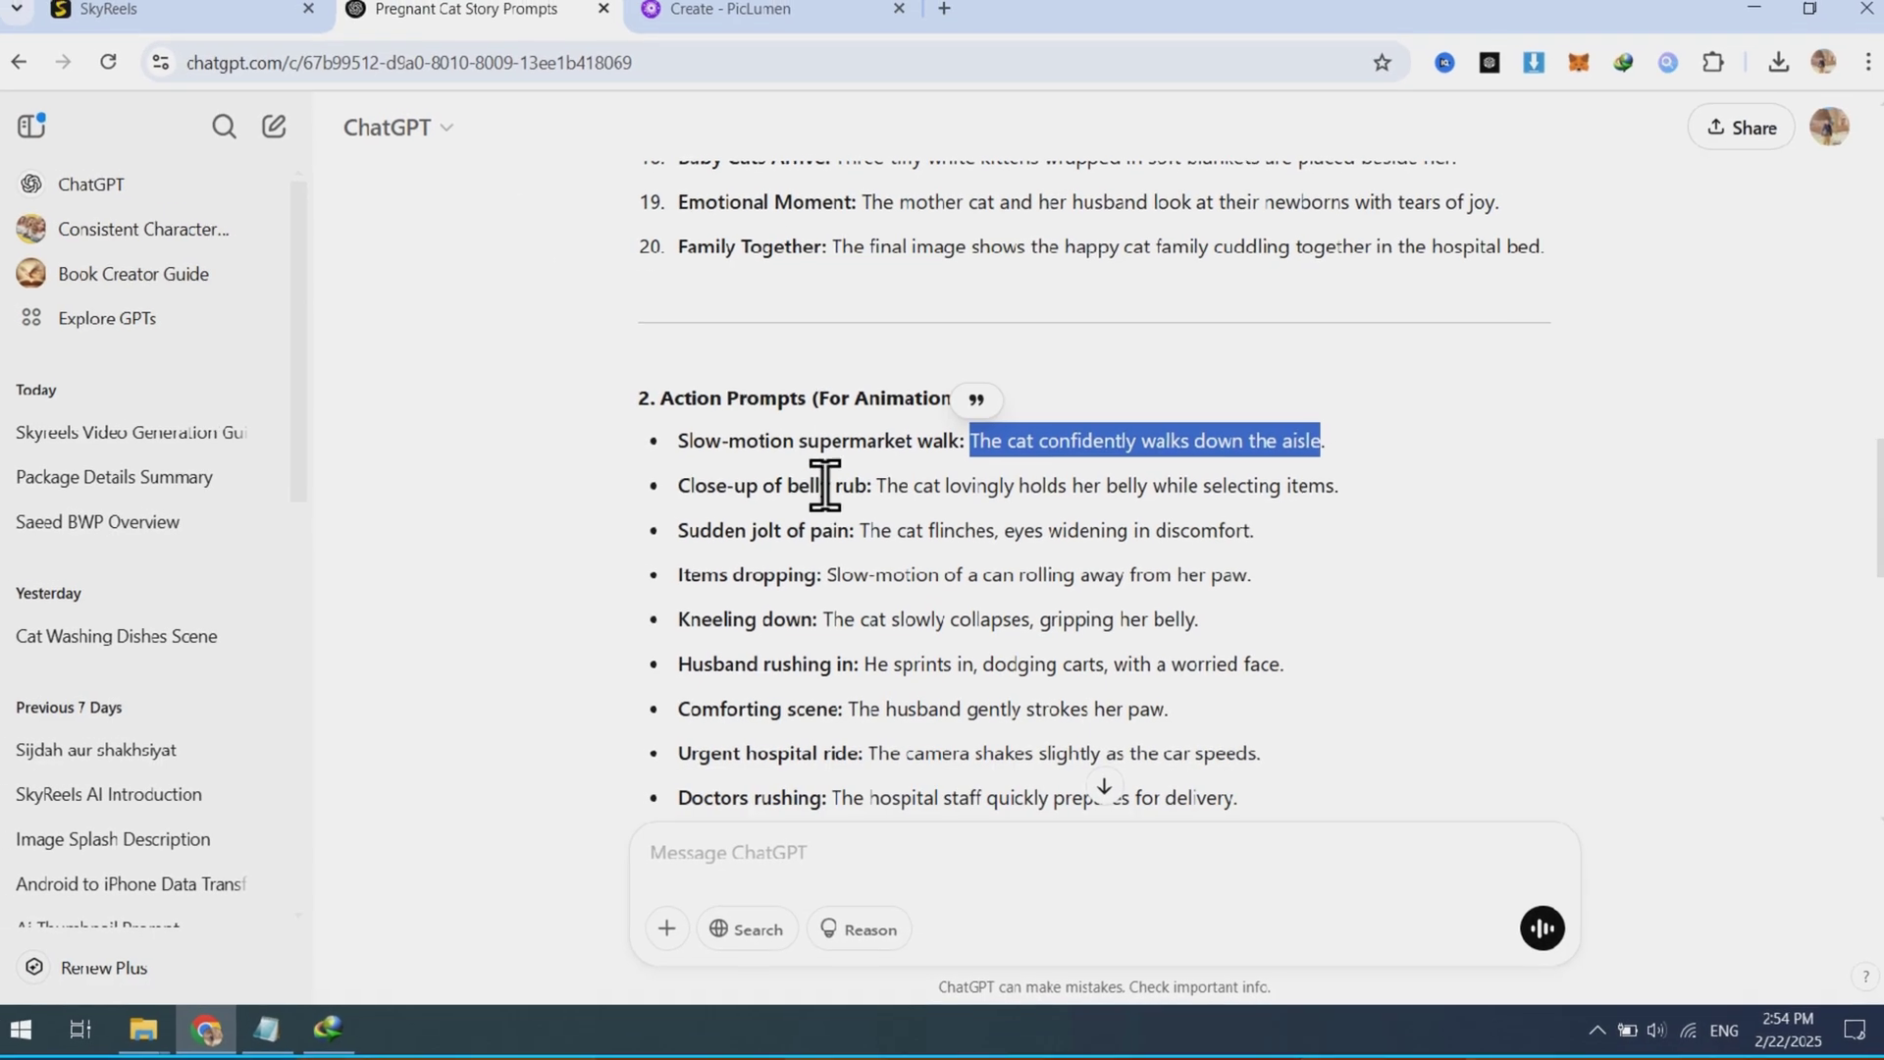
left_click_drag(880, 498, 1321, 498)
right_click(1222, 526)
left_click(1225, 531)
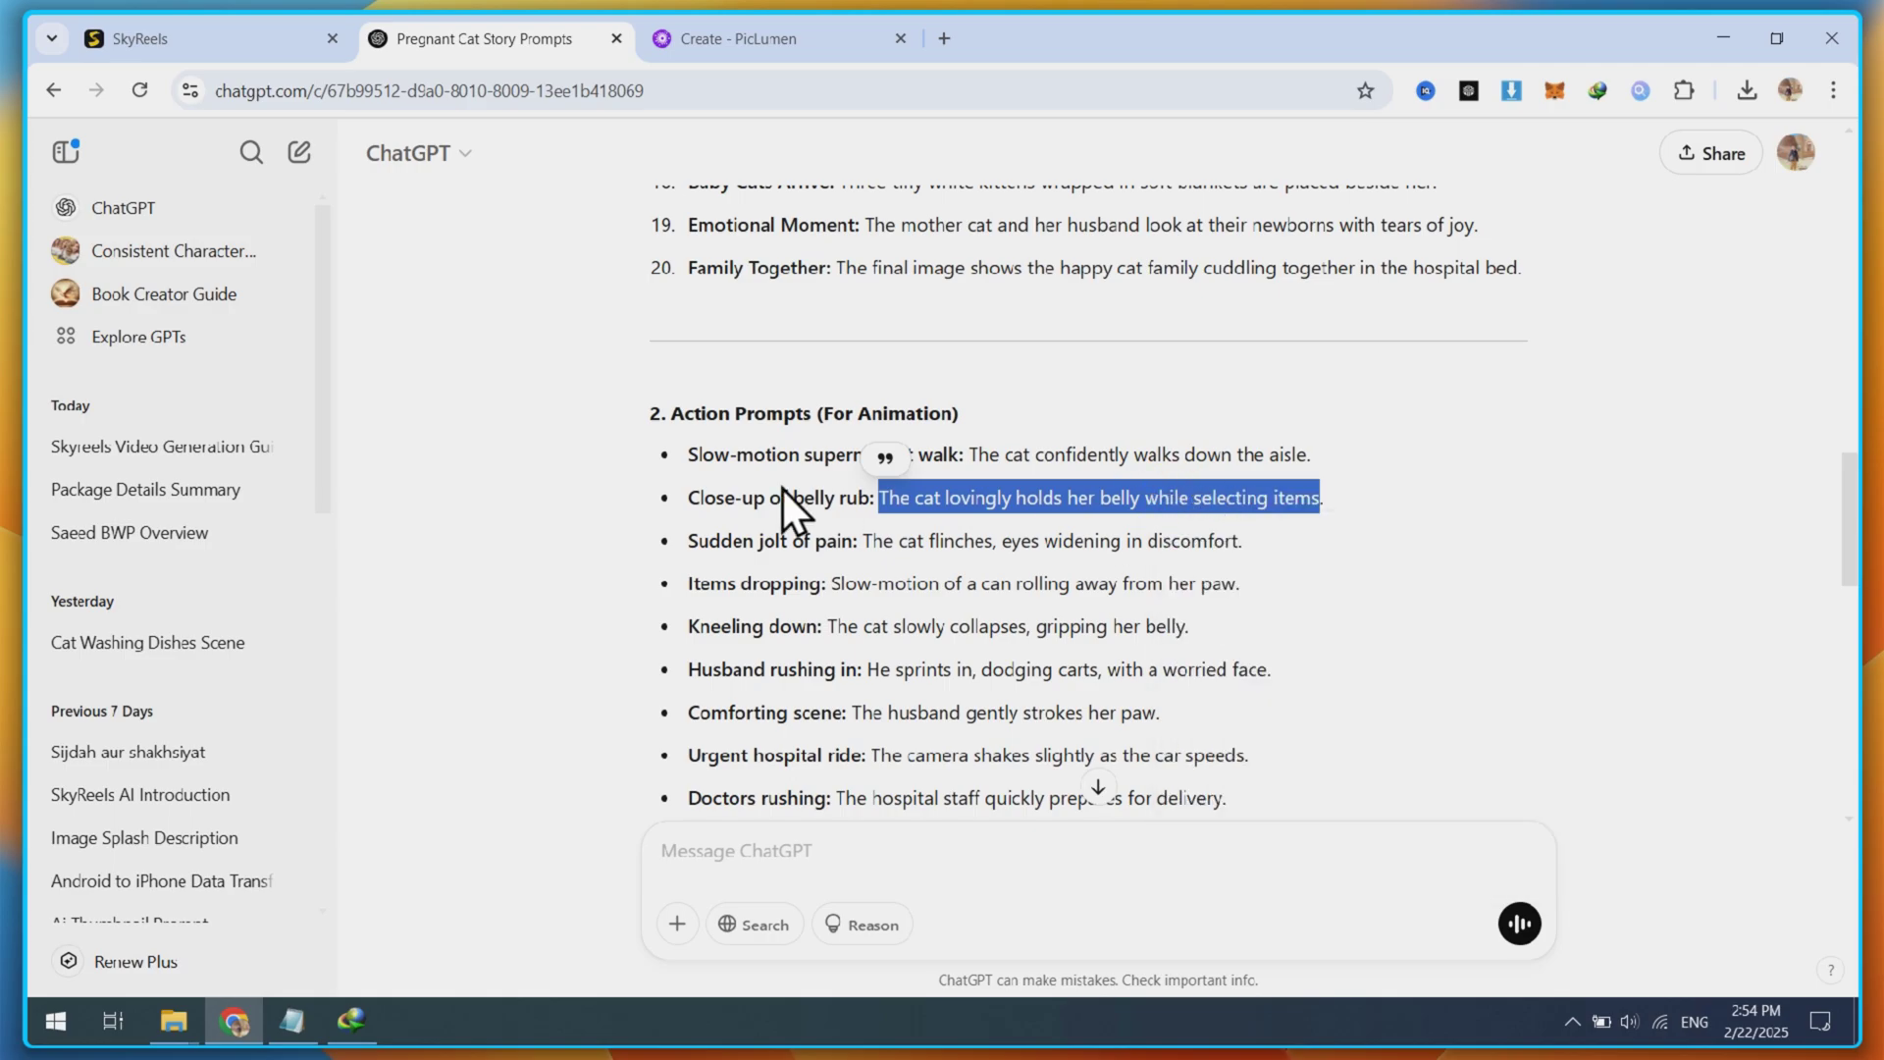
left_click(234, 44)
left_click(508, 30)
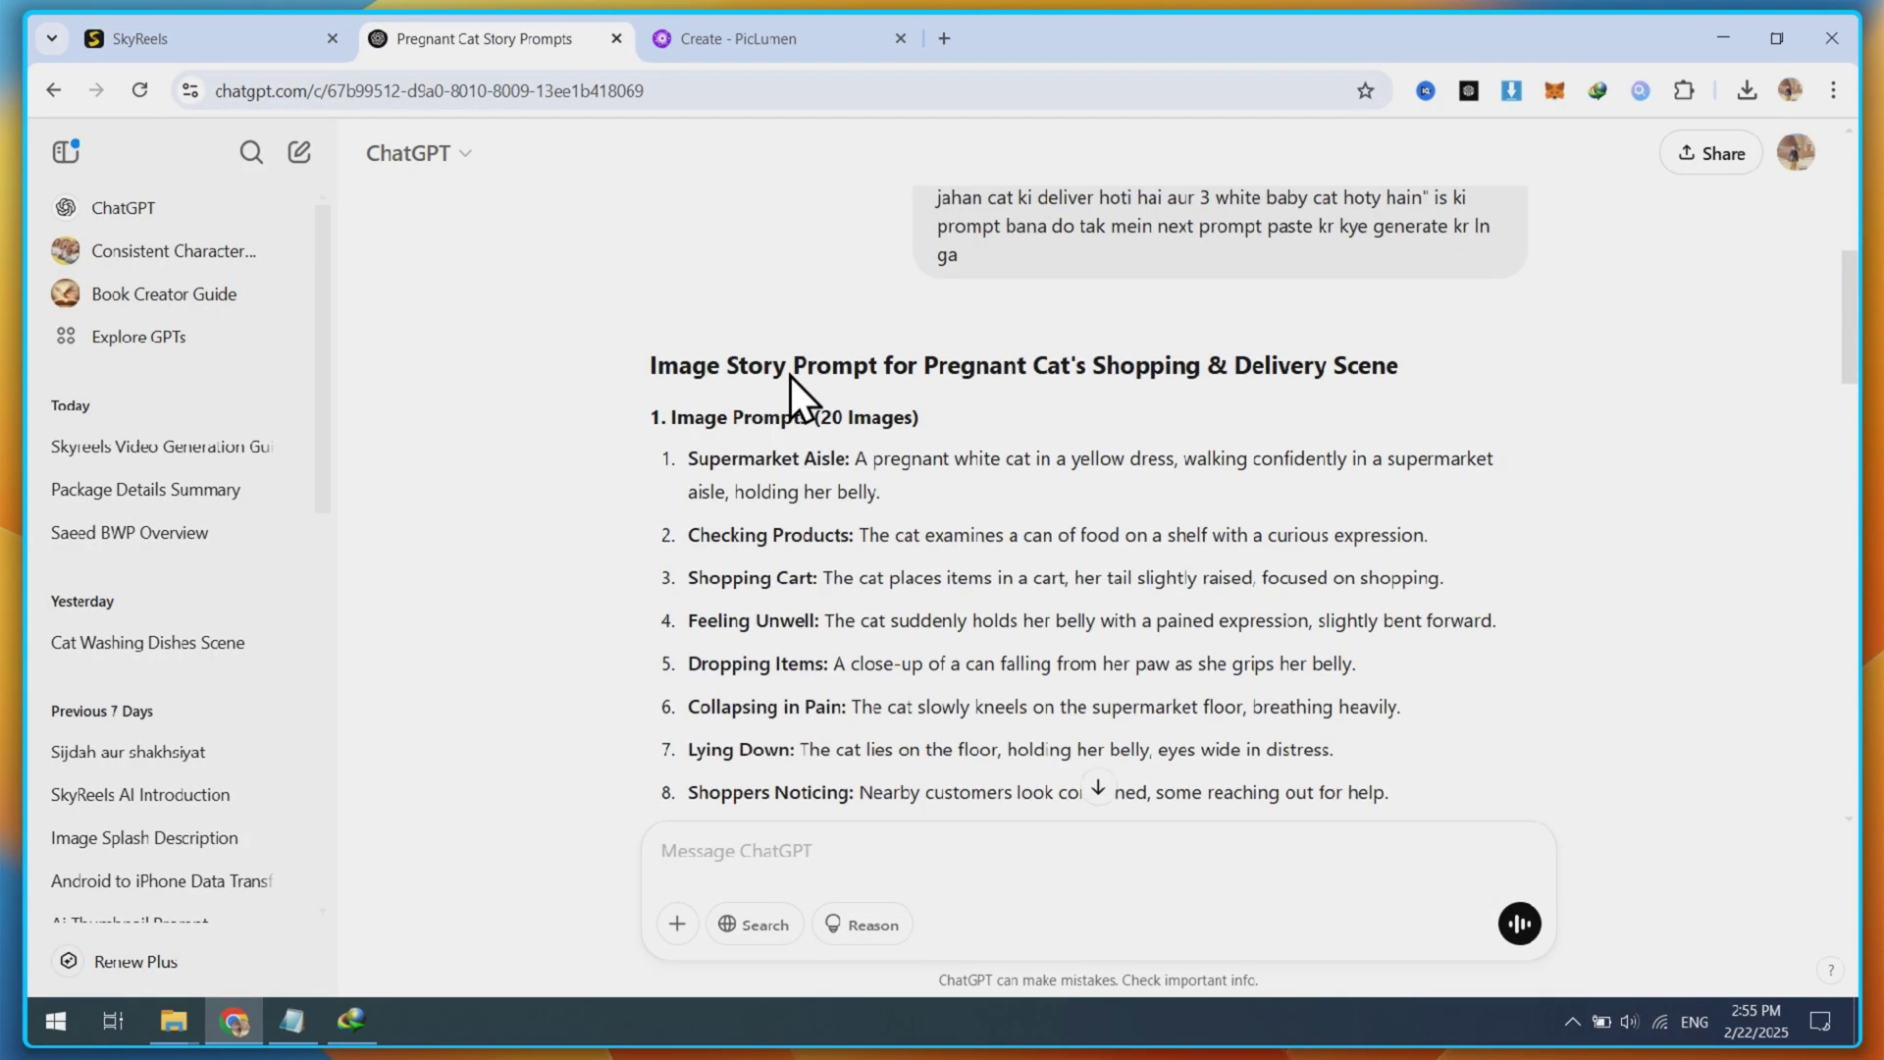
left_click(196, 38)
left_click(379, 799)
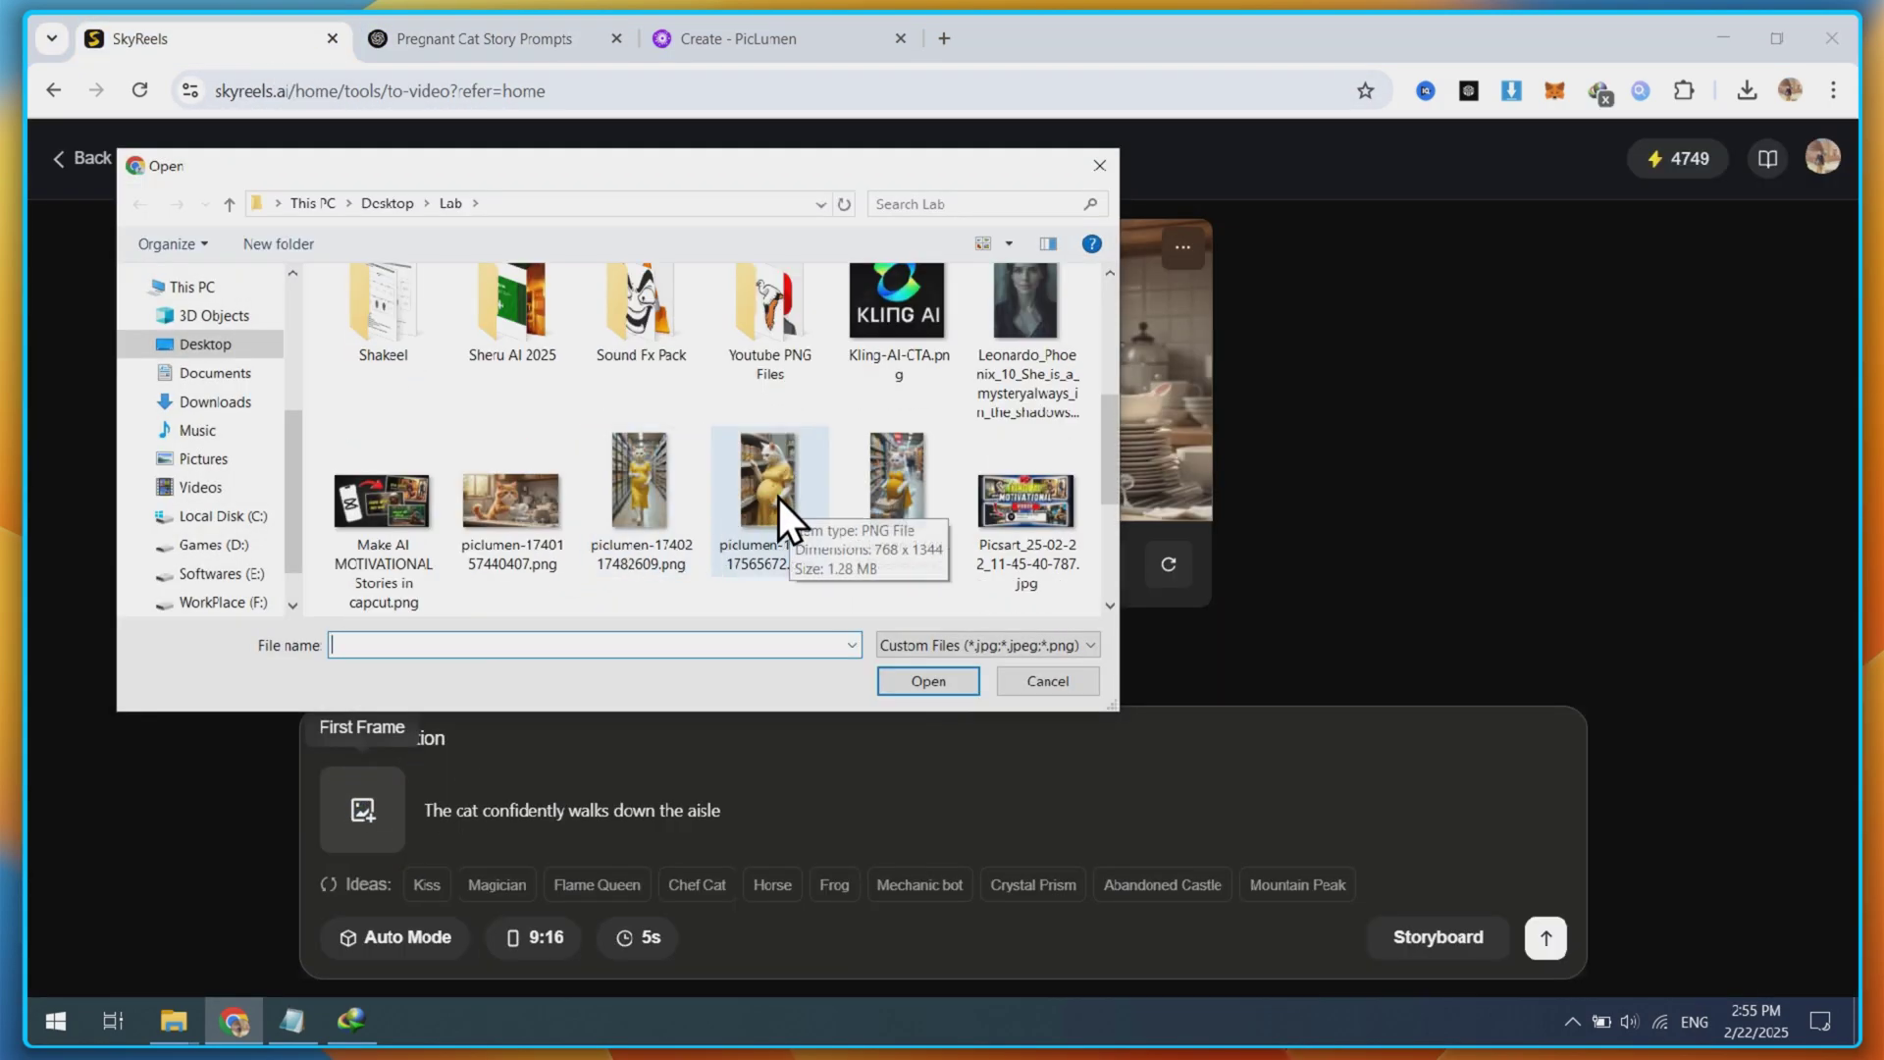
double_click(779, 498)
key("ctrl+a")
key("ctrl+v")
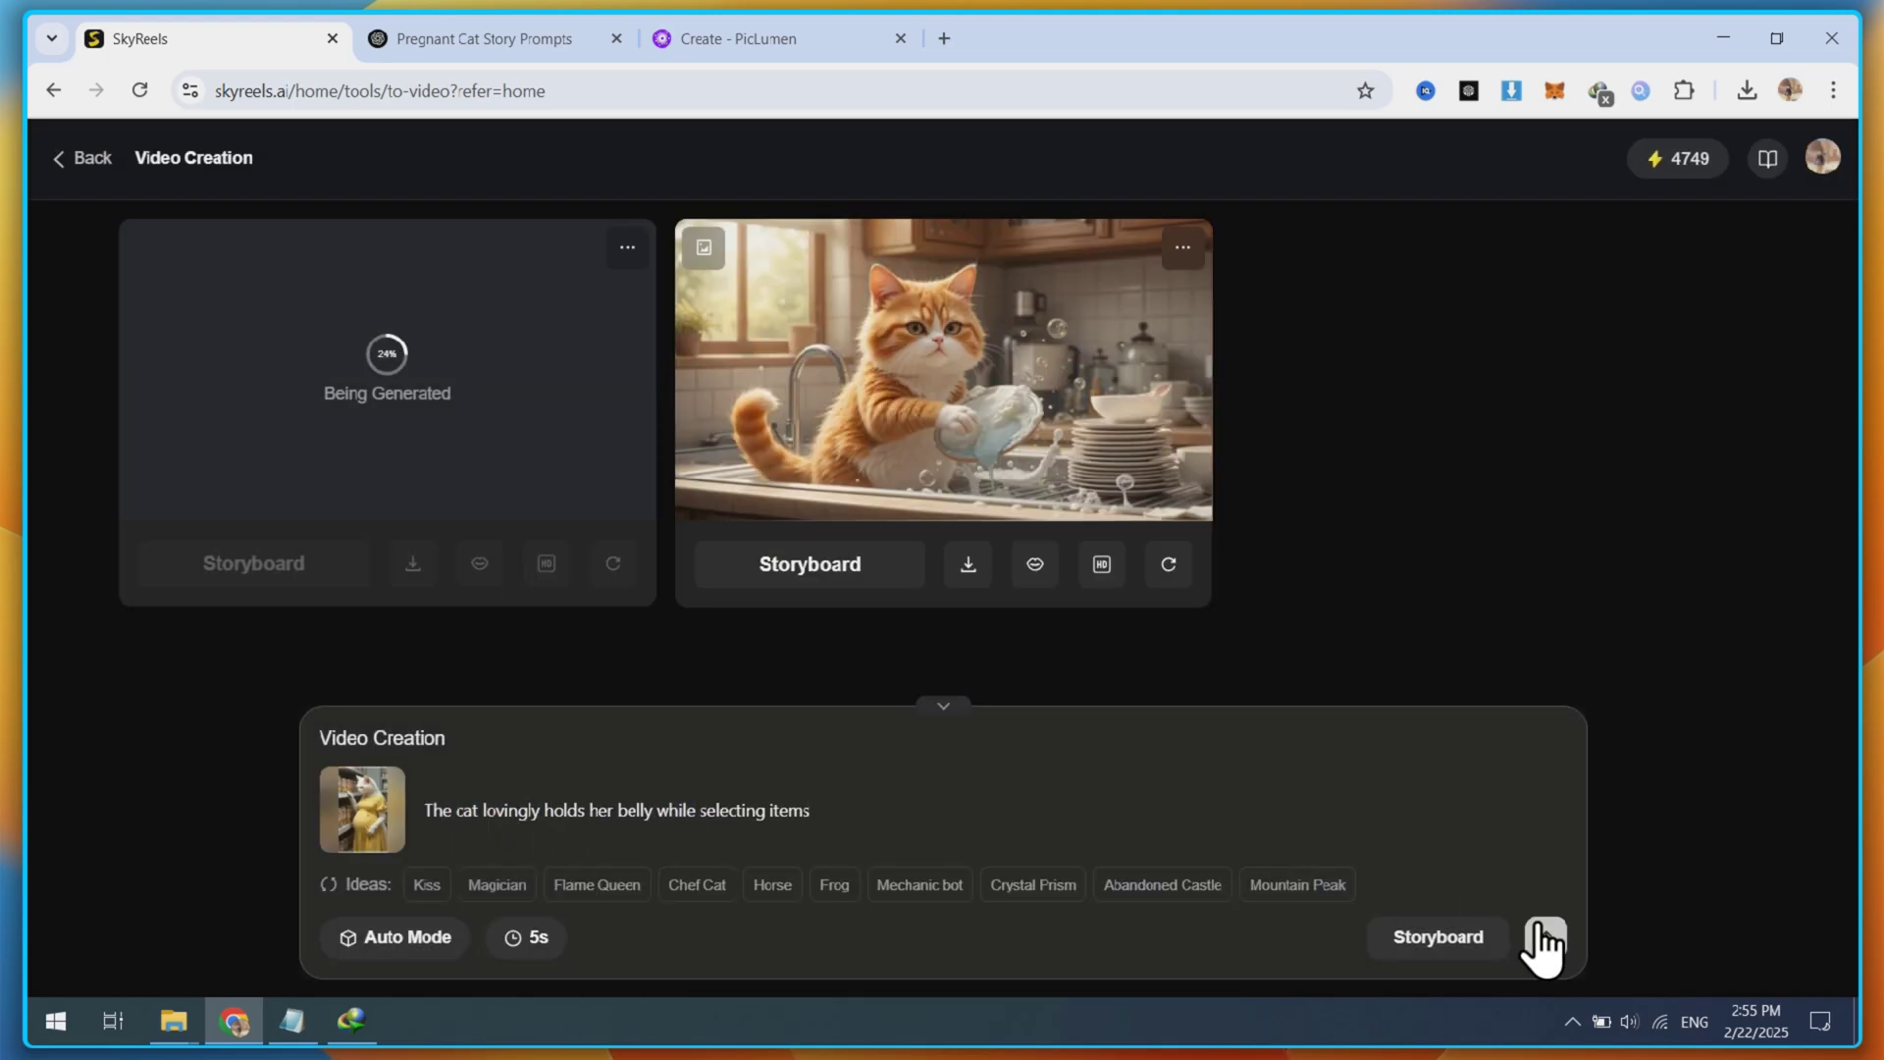
left_click(1543, 941)
- Copy the next scene's prompt from ChatGPT and bring it back to SkyReels
left_click(501, 41)
left_click_drag(870, 541, 1428, 538)
right_click(1233, 587)
left_click(1233, 575)
left_click(263, 44)
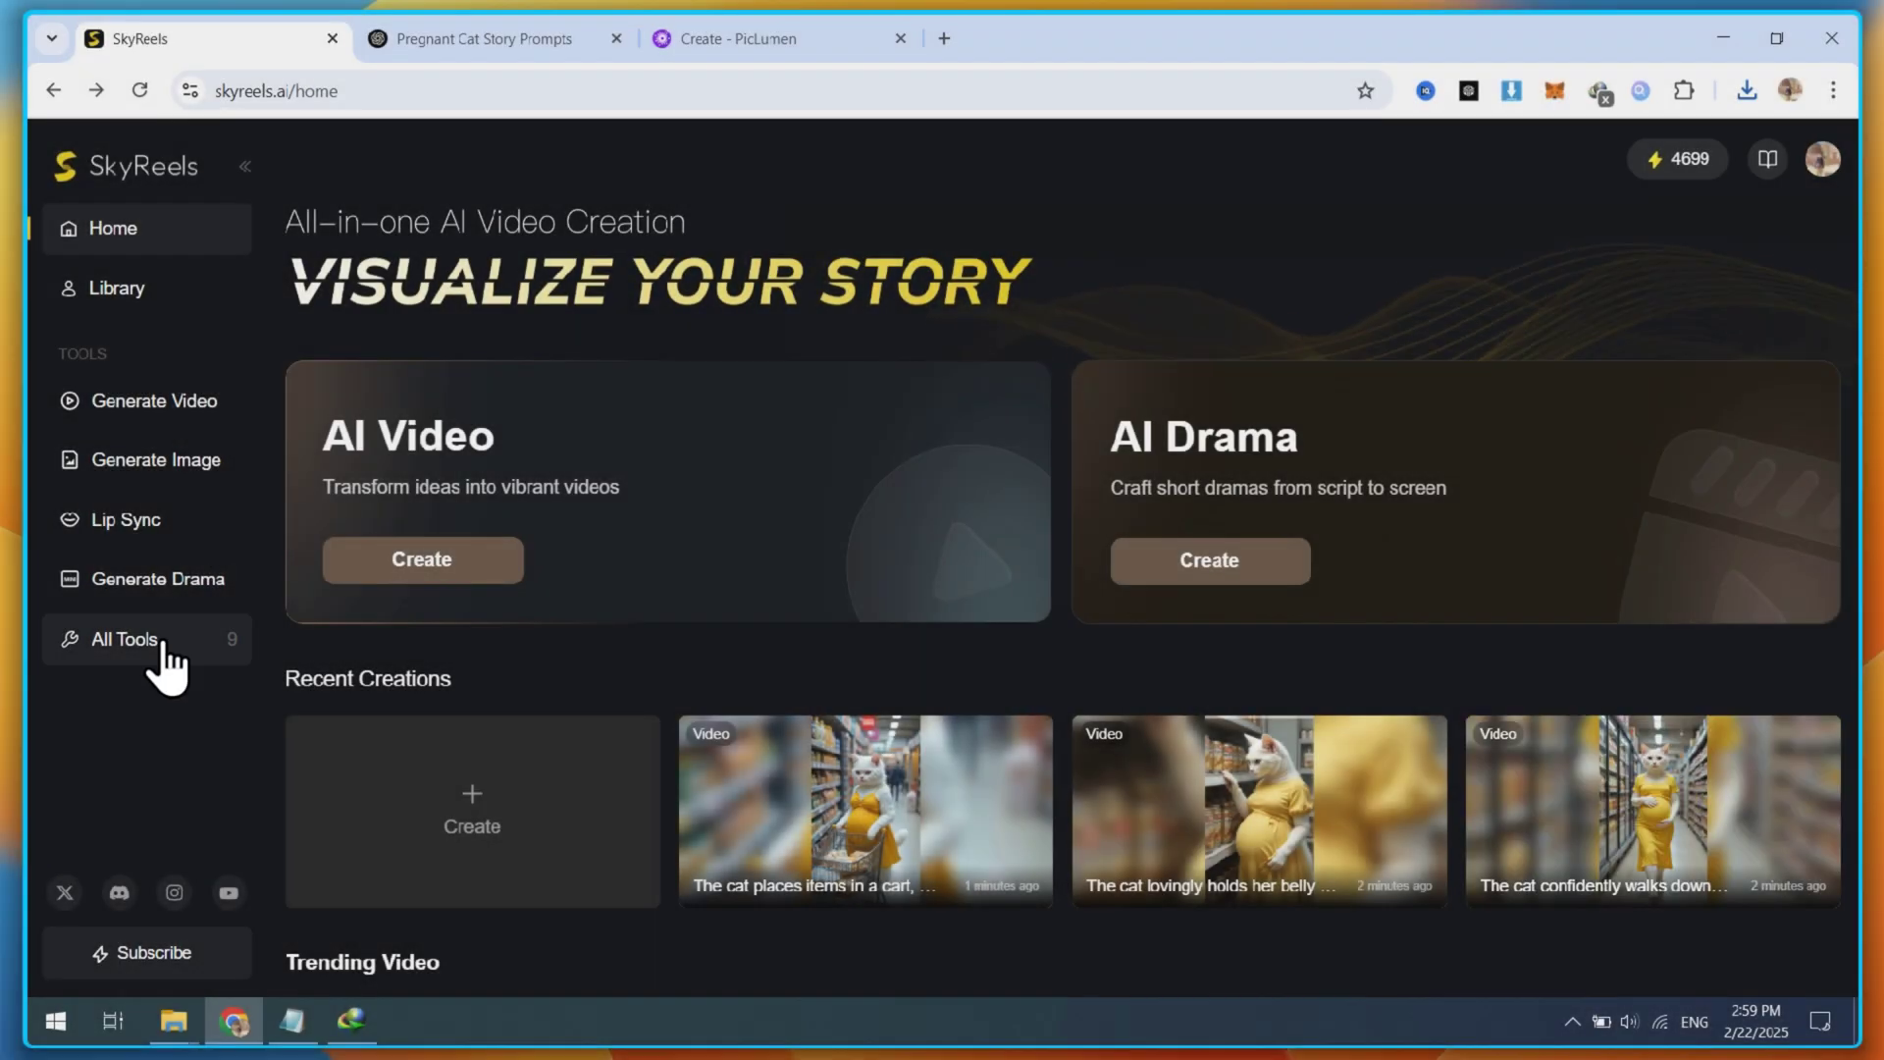
- In AI Sound Effects, generate the faint supermarket chatter with carts rolling
left_click(162, 648)
left_click(1415, 758)
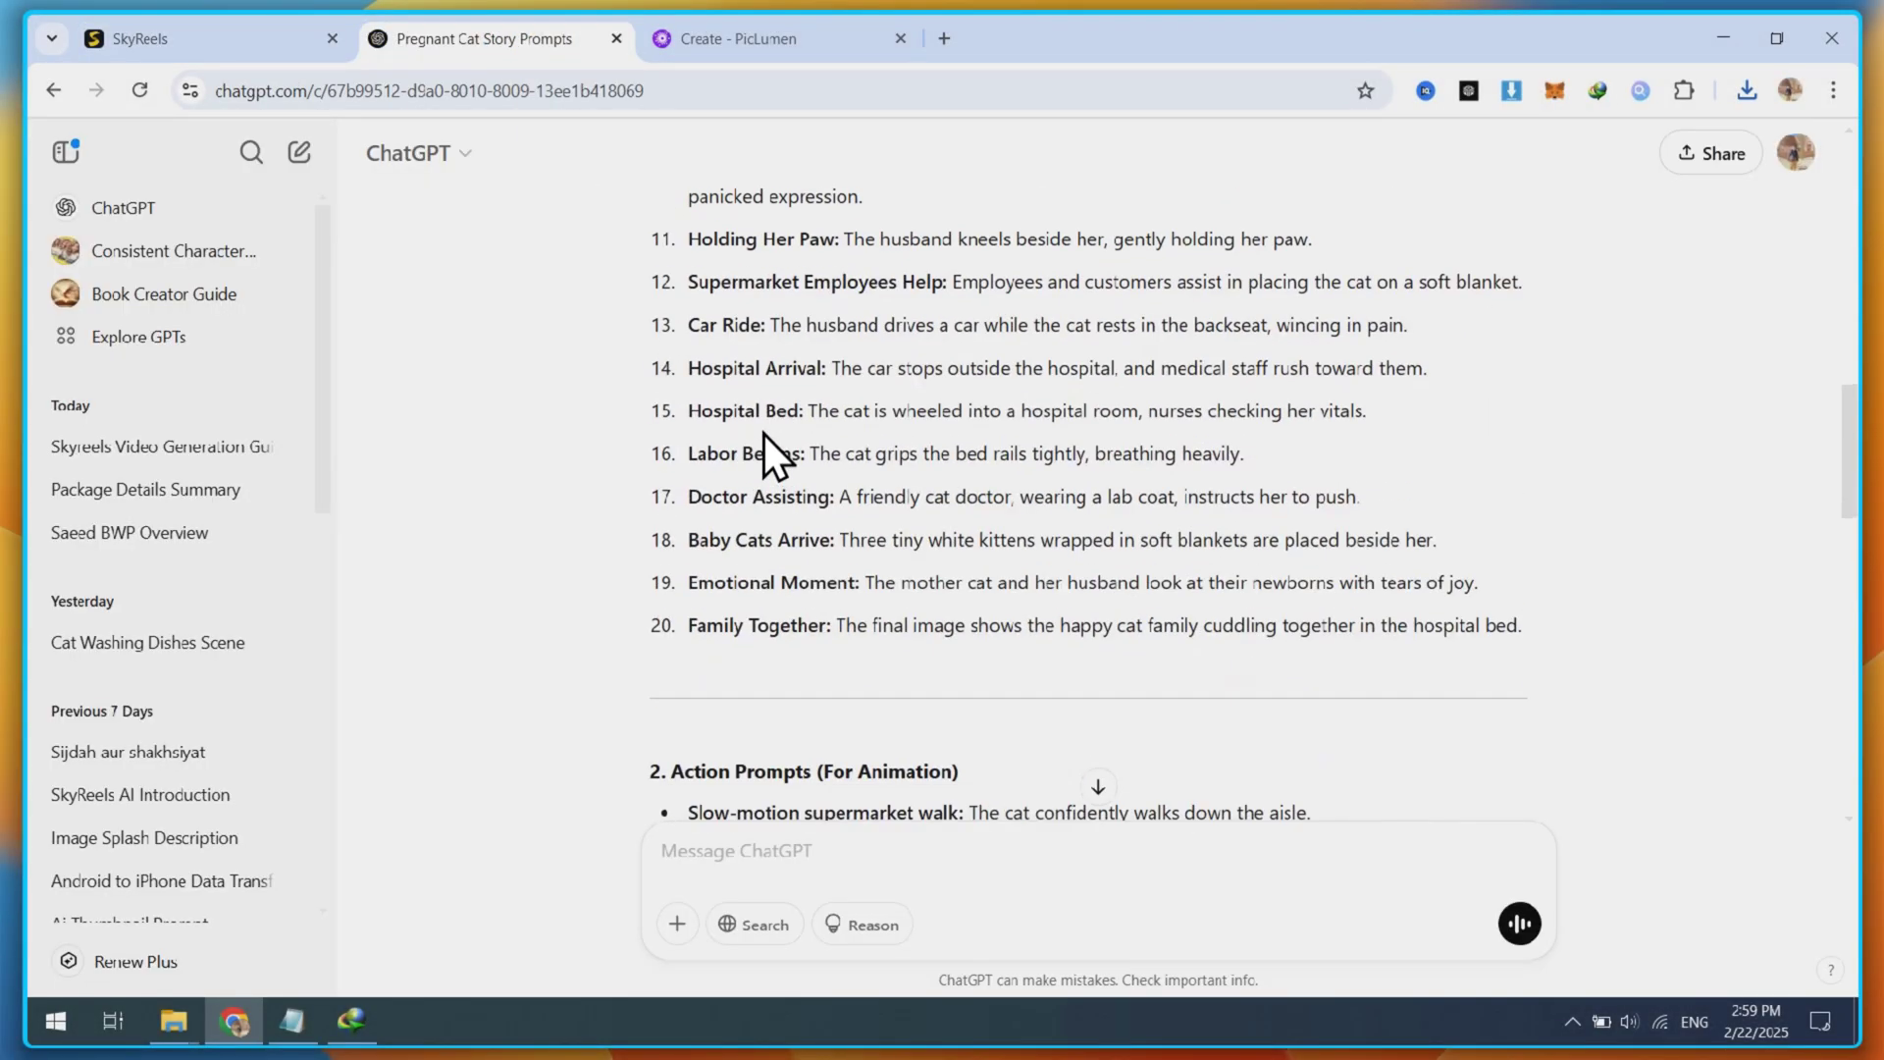
scroll(763, 434, "down", 8)
left_click_drag(908, 552, 1217, 555)
right_click(1167, 569)
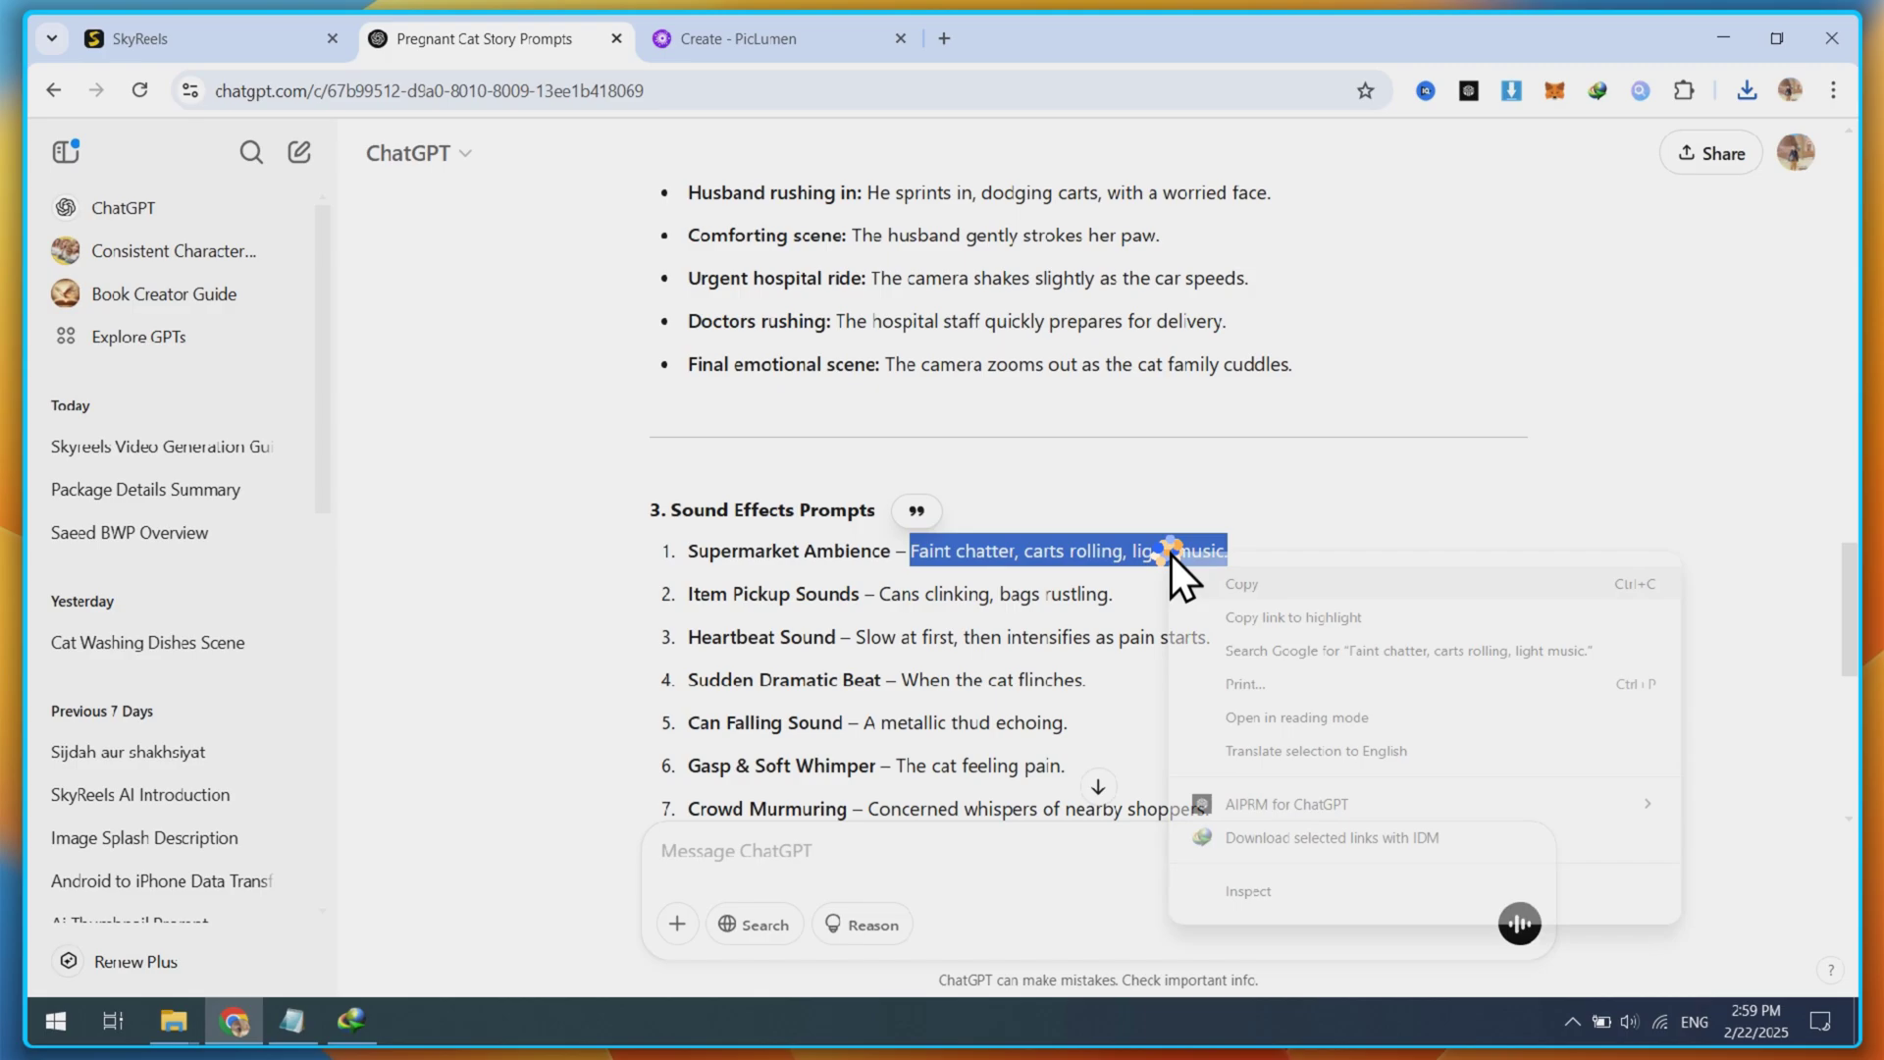
left_click(247, 49)
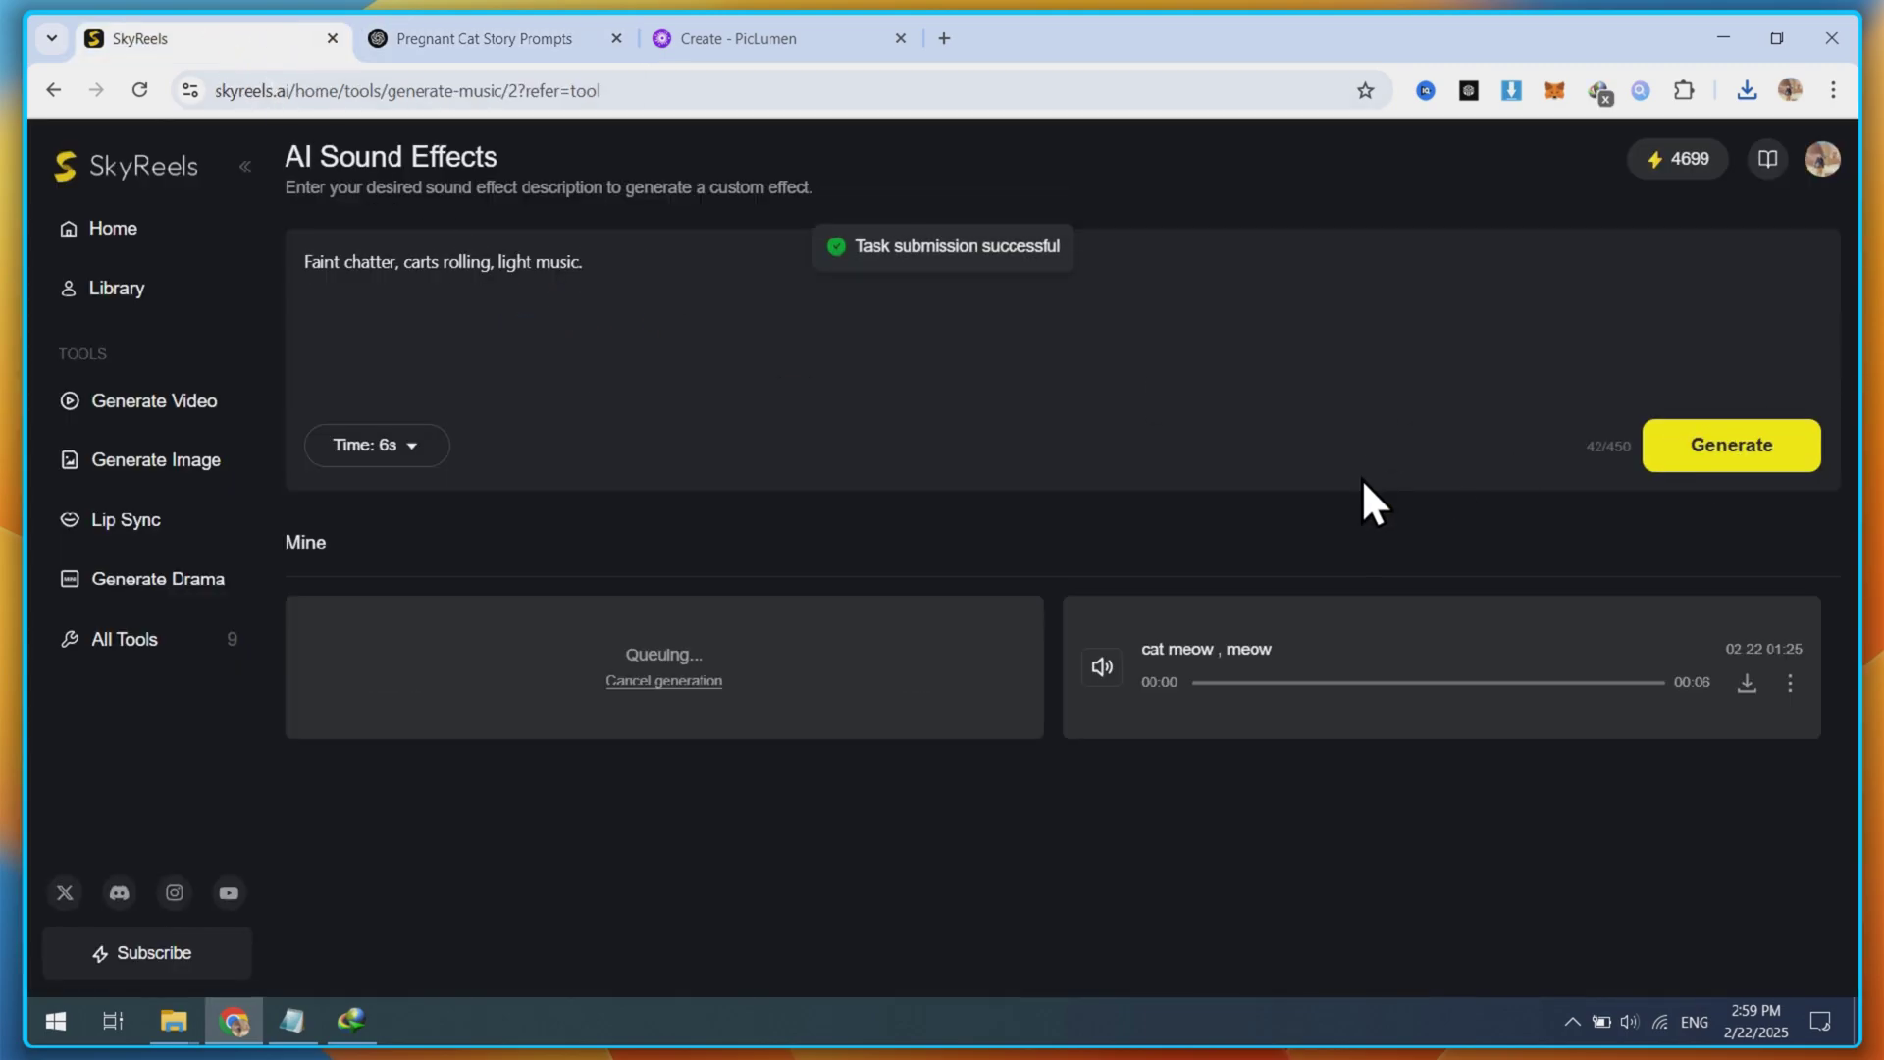
left_click(471, 38)
- Generate the cans clinking and bags rustling sound effect from the copied description
left_click_drag(880, 594, 1114, 596)
left_click(196, 38)
key("ctrl+v")
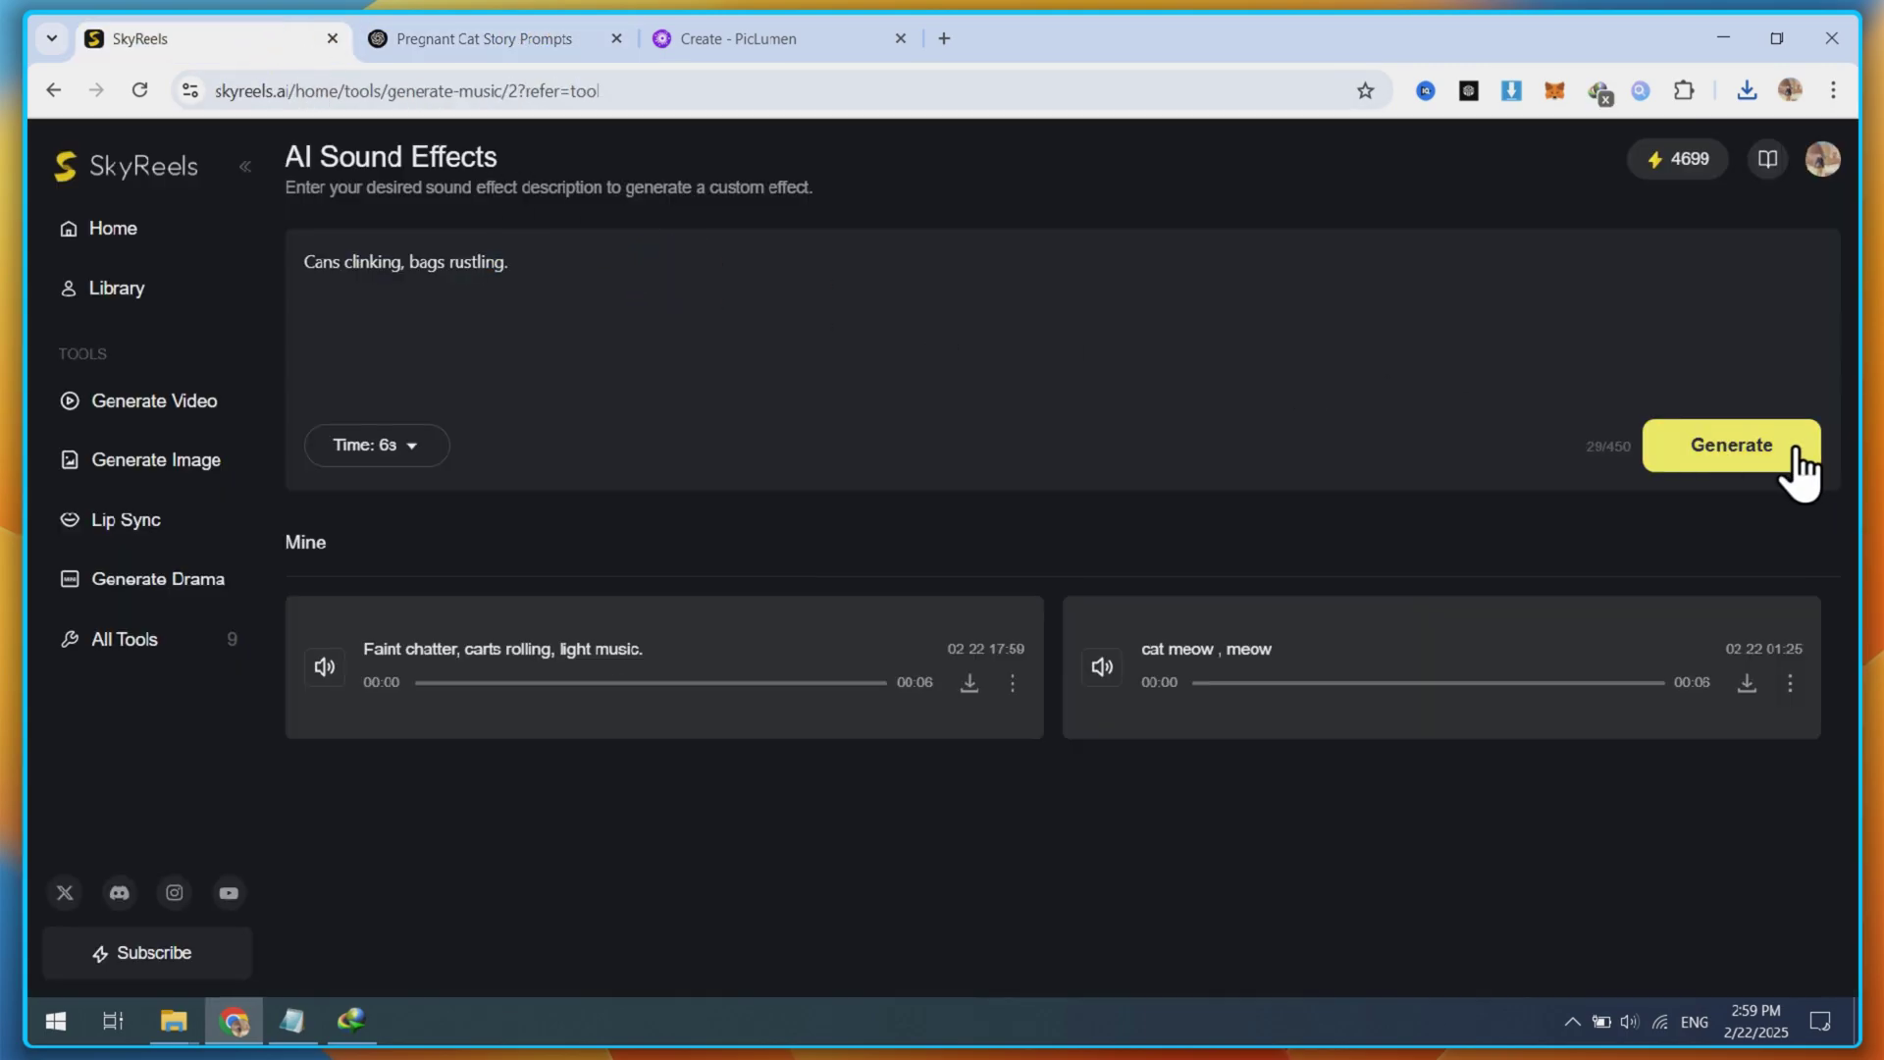
left_click(1791, 454)
- Generate a heartbeat sound effect from its ChatGPT description
left_click(471, 38)
scroll(875, 530, "down", 1)
left_click_drag(856, 517, 1217, 517)
left_click(267, 44)
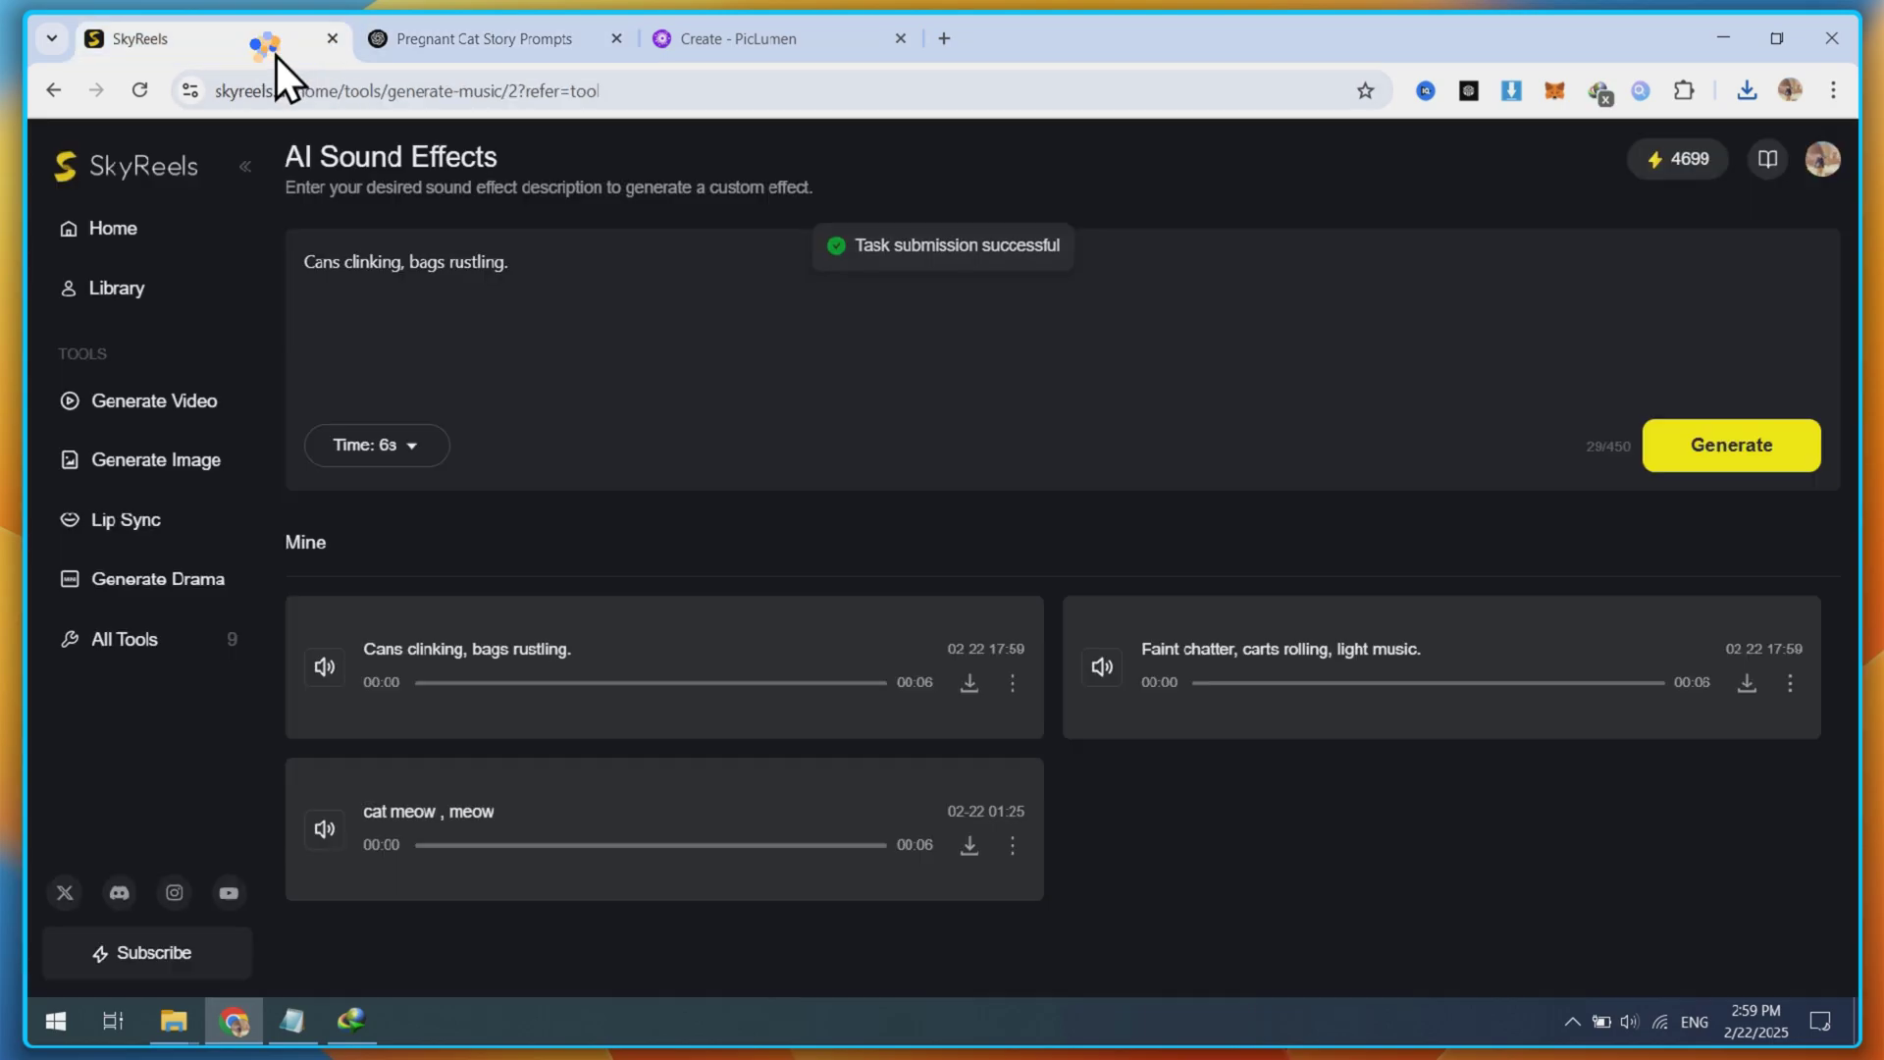
left_click(1731, 445)
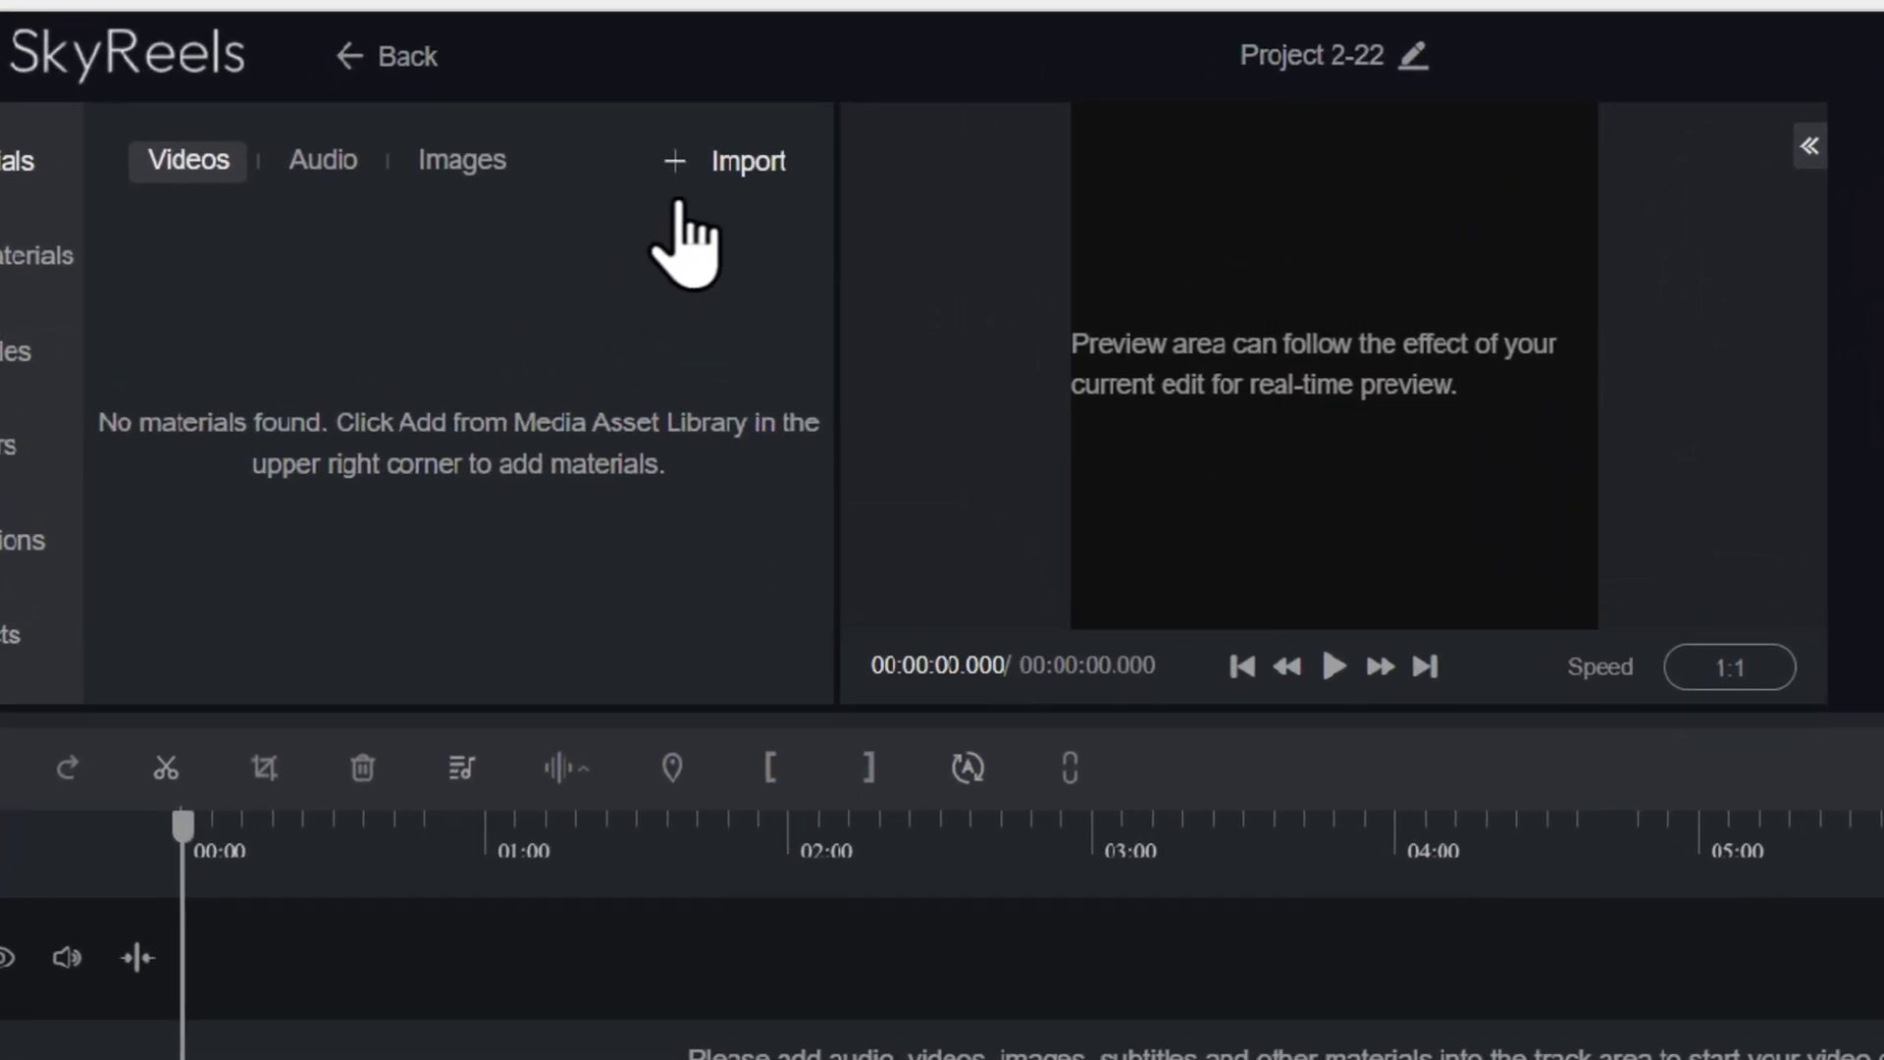
- Import the generated supermarket clips from My Assets into the editor project
left_click(570, 216)
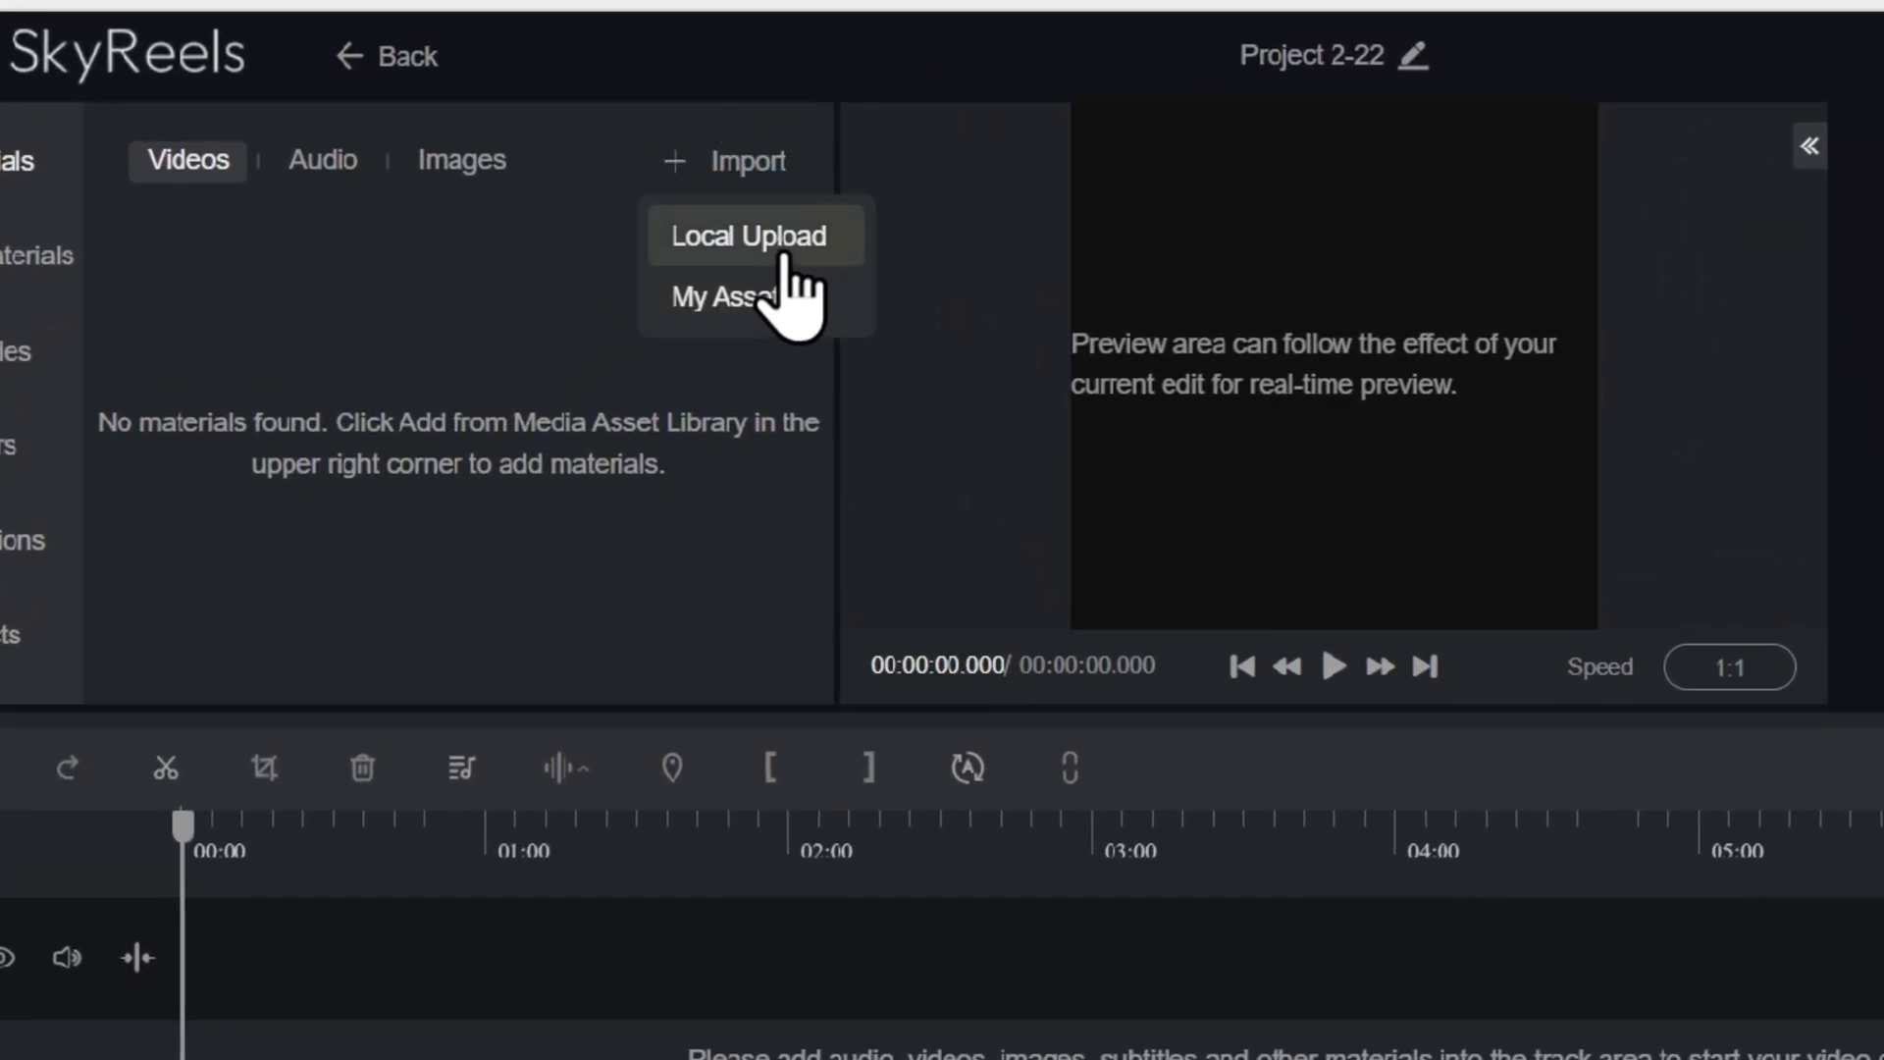
left_click(751, 307)
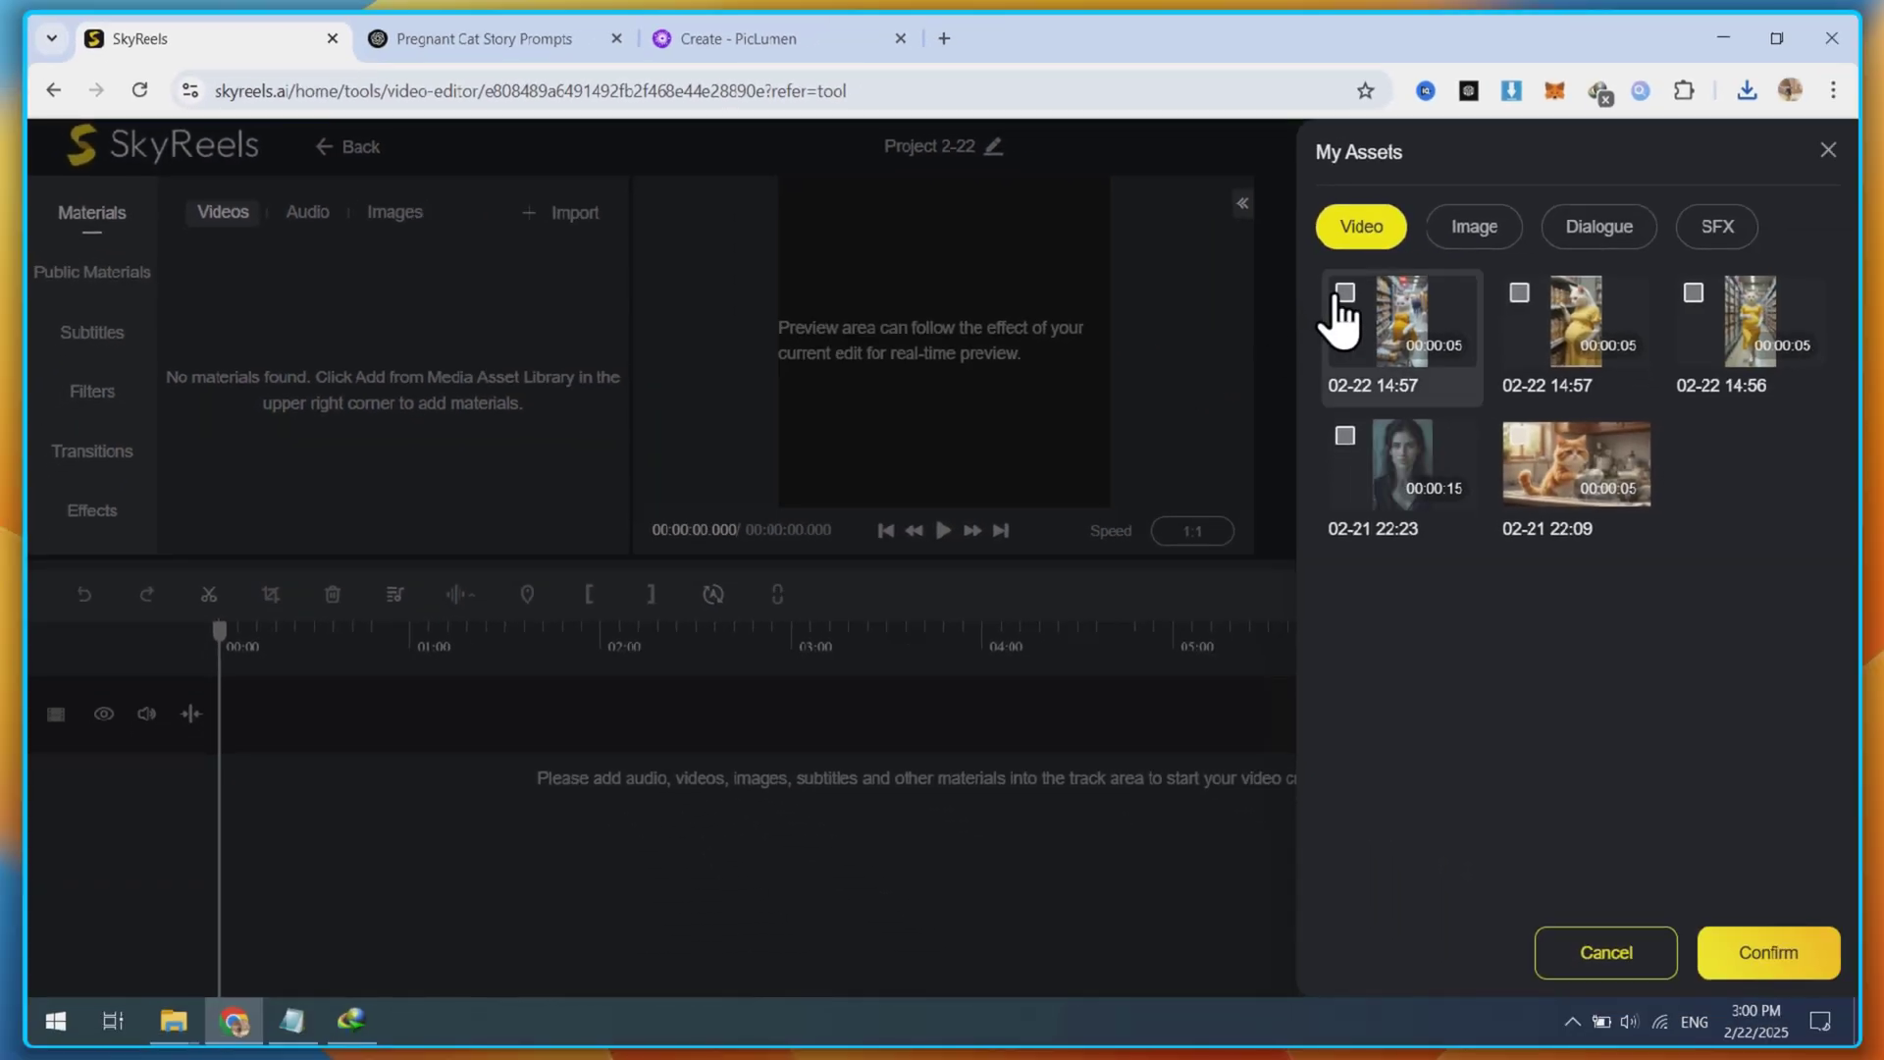
left_click(1517, 294)
left_click(1693, 293)
left_click(1768, 952)
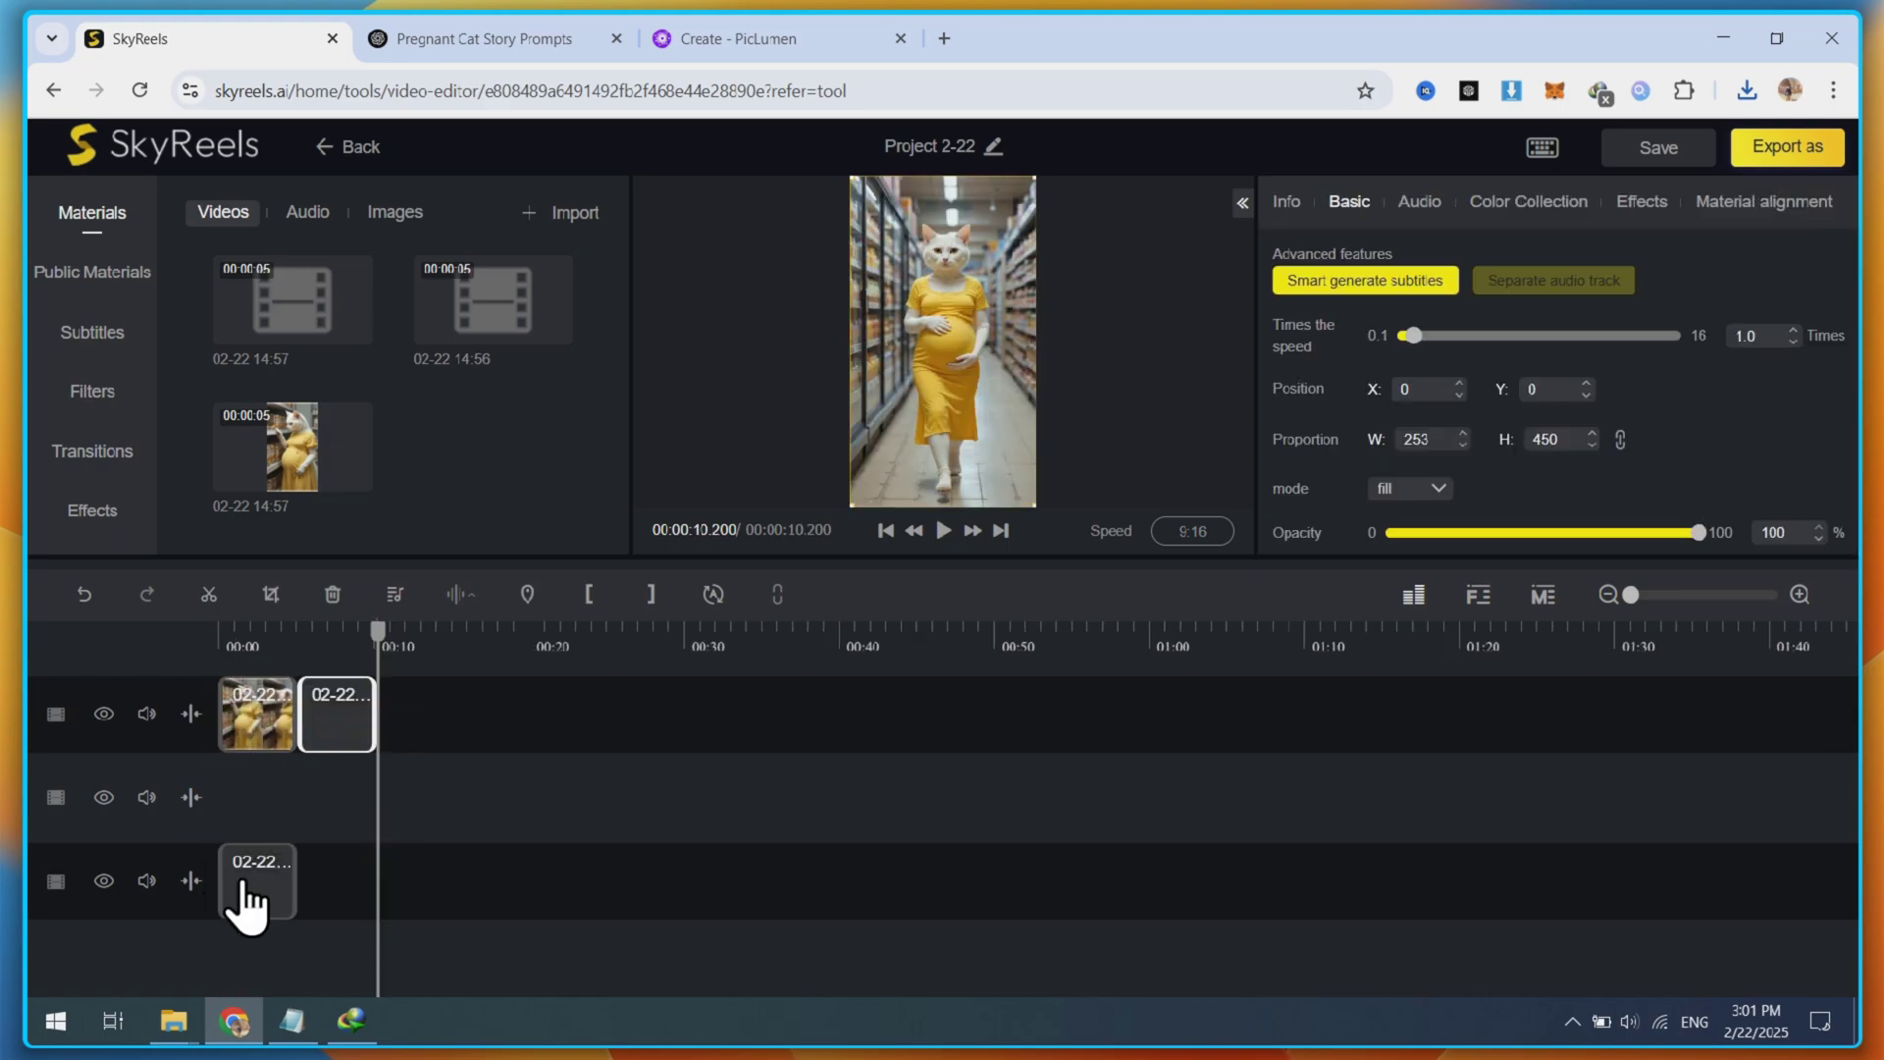
- Line the three clips up on track 1 from 00:00 and preview the result
mouse_move(228, 883)
left_mouse_down()
mouse_move(286, 749)
mouse_move(566, 707)
left_mouse_up()
left_click_drag(201, 747, 206, 748)
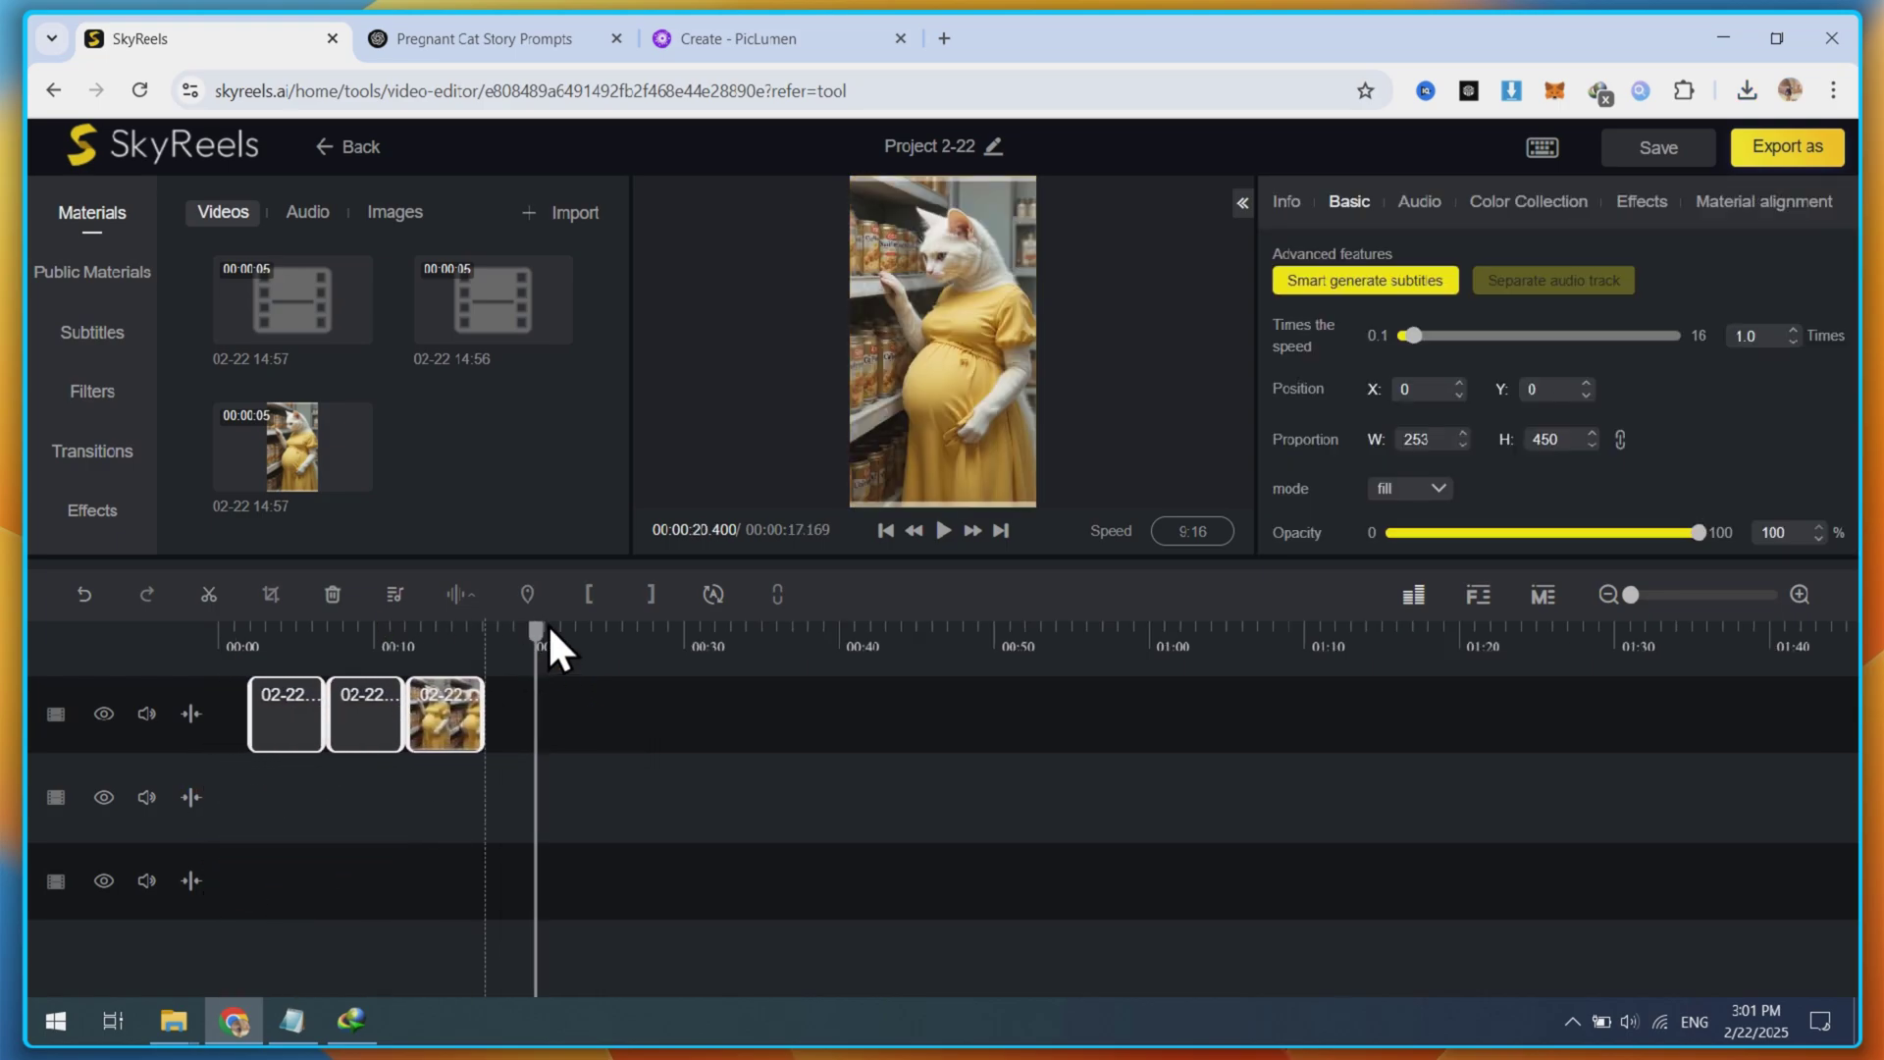
left_click(944, 530)
left_click(944, 531)
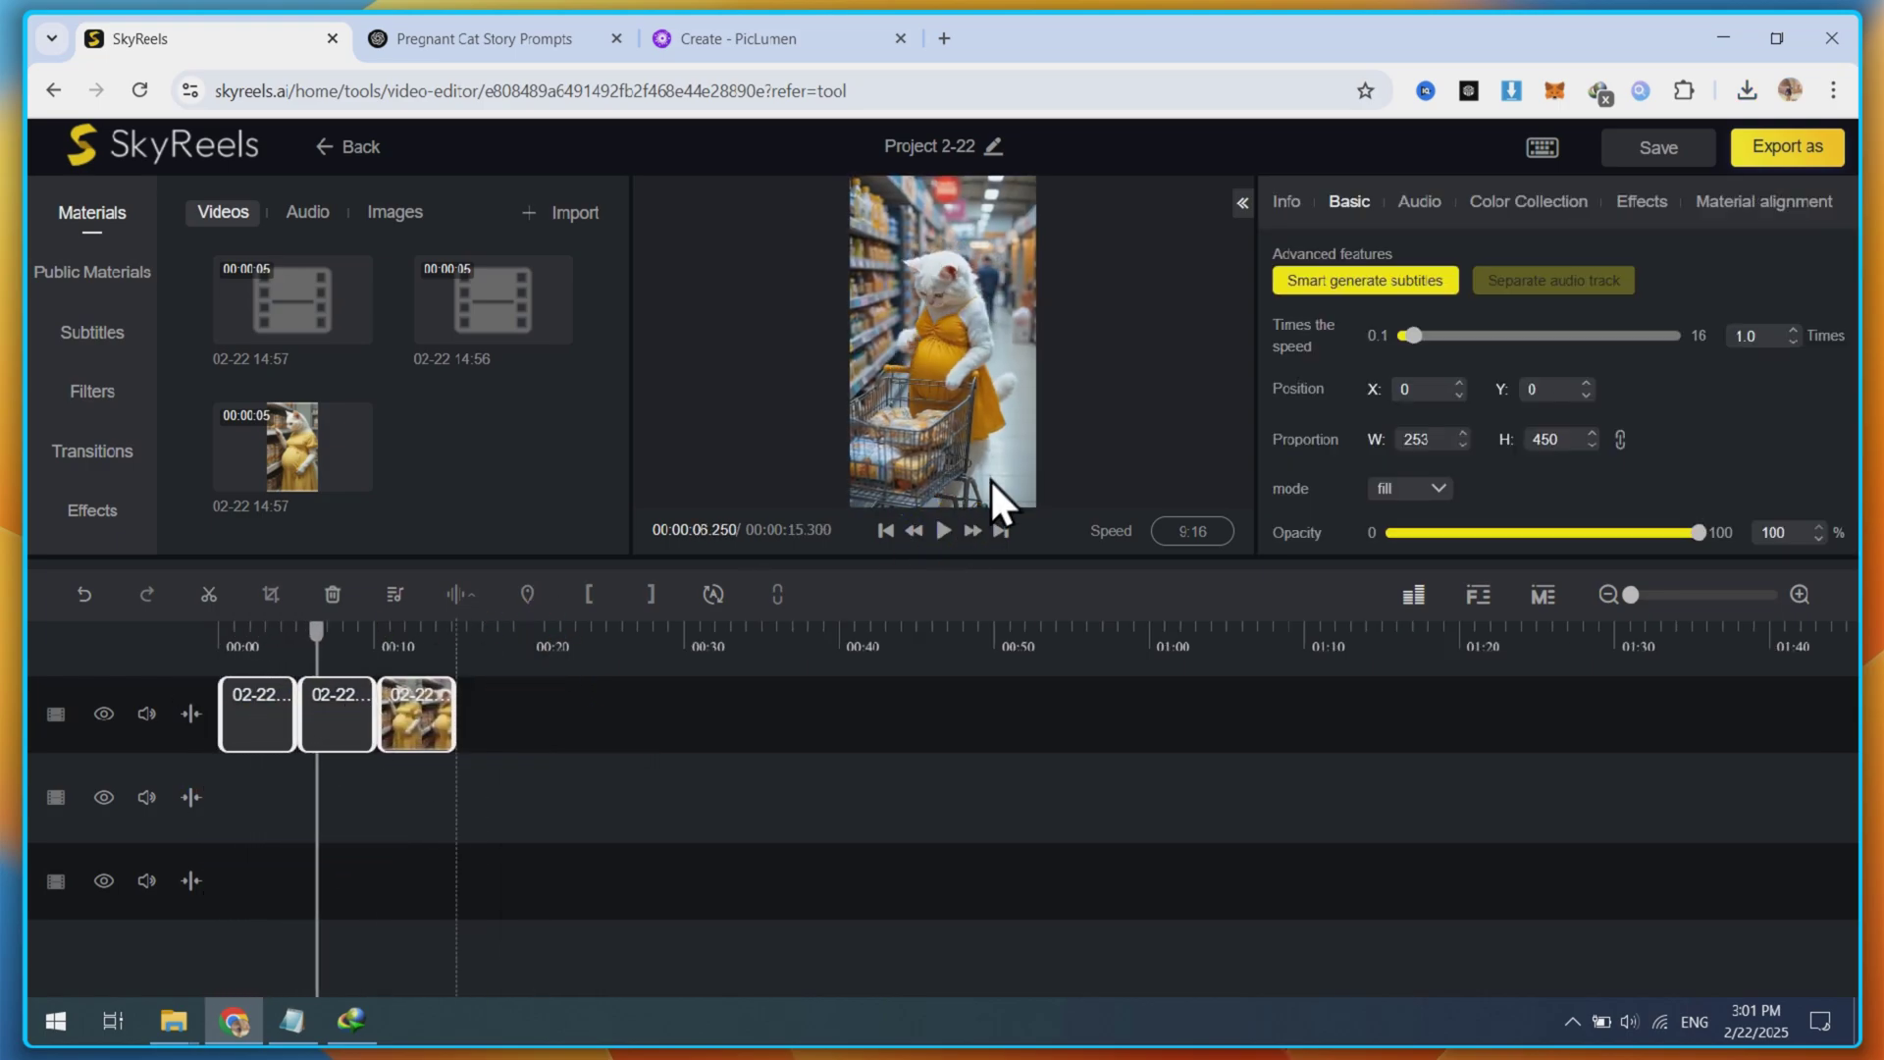
left_click(1420, 203)
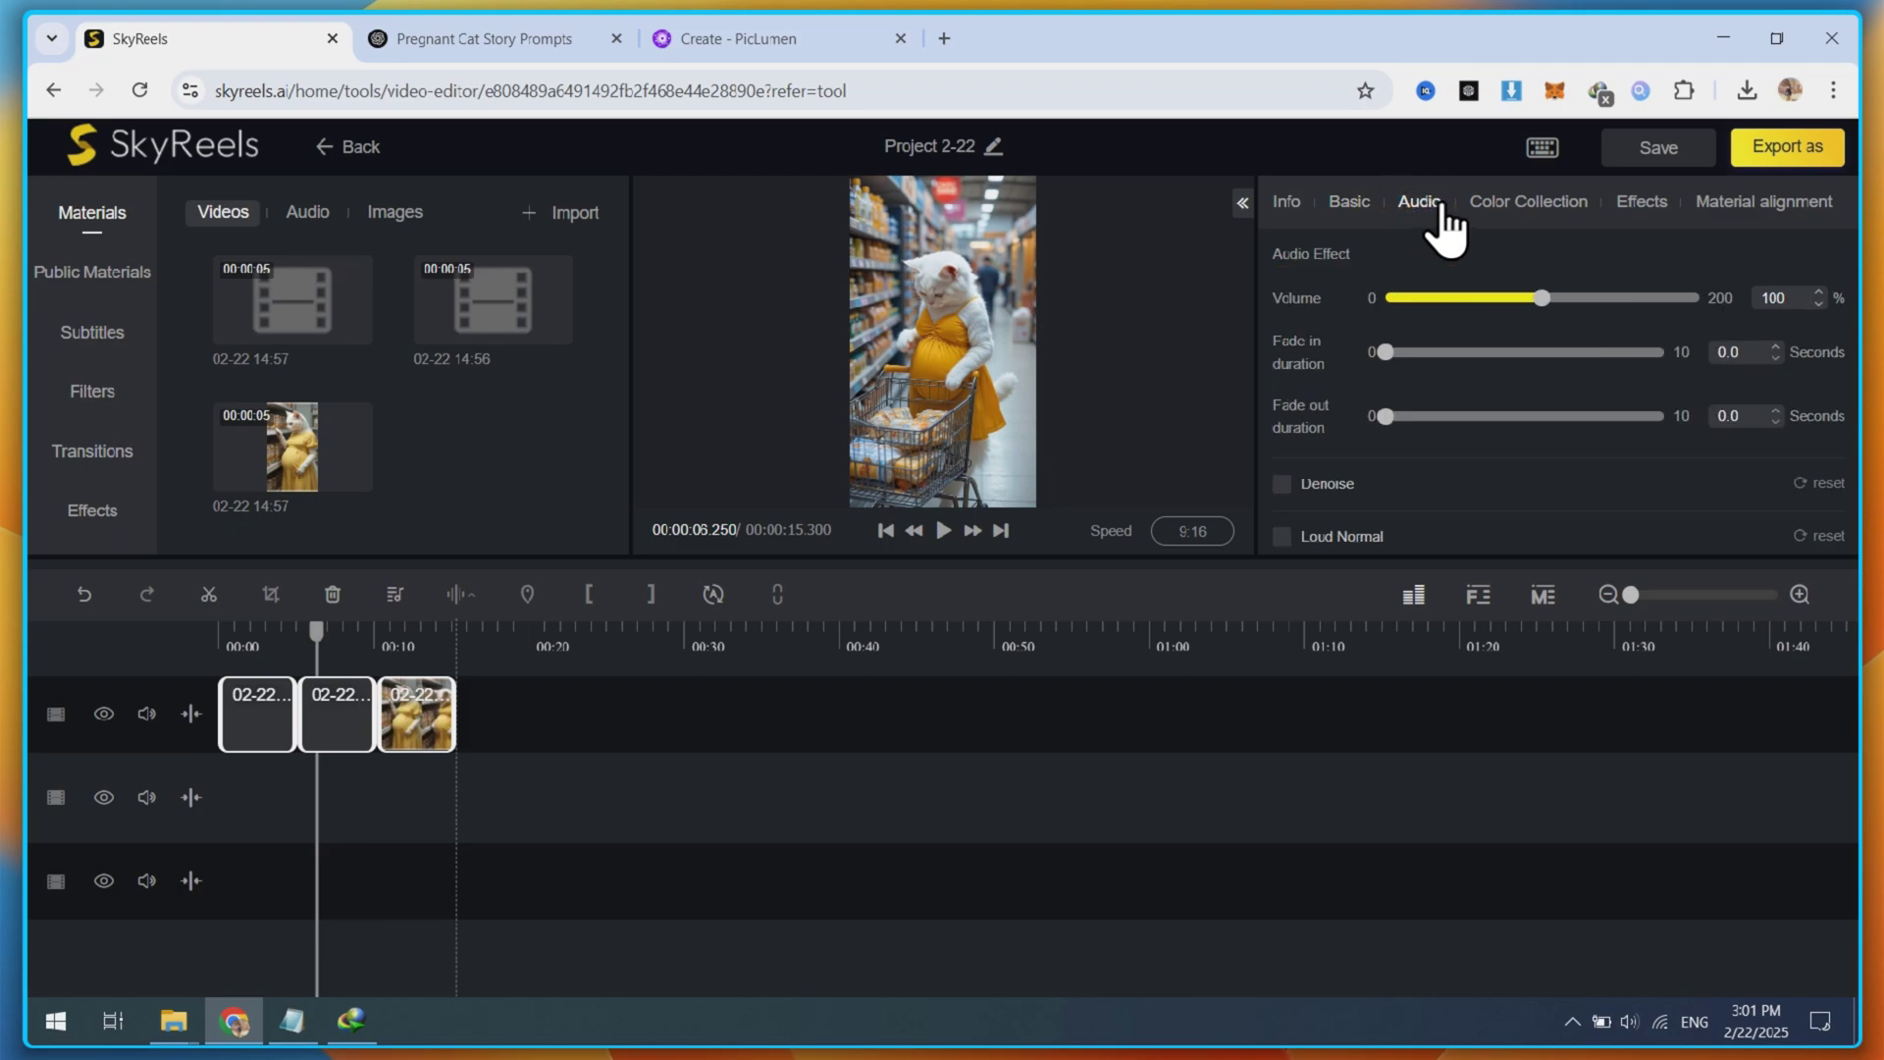
left_click(1634, 203)
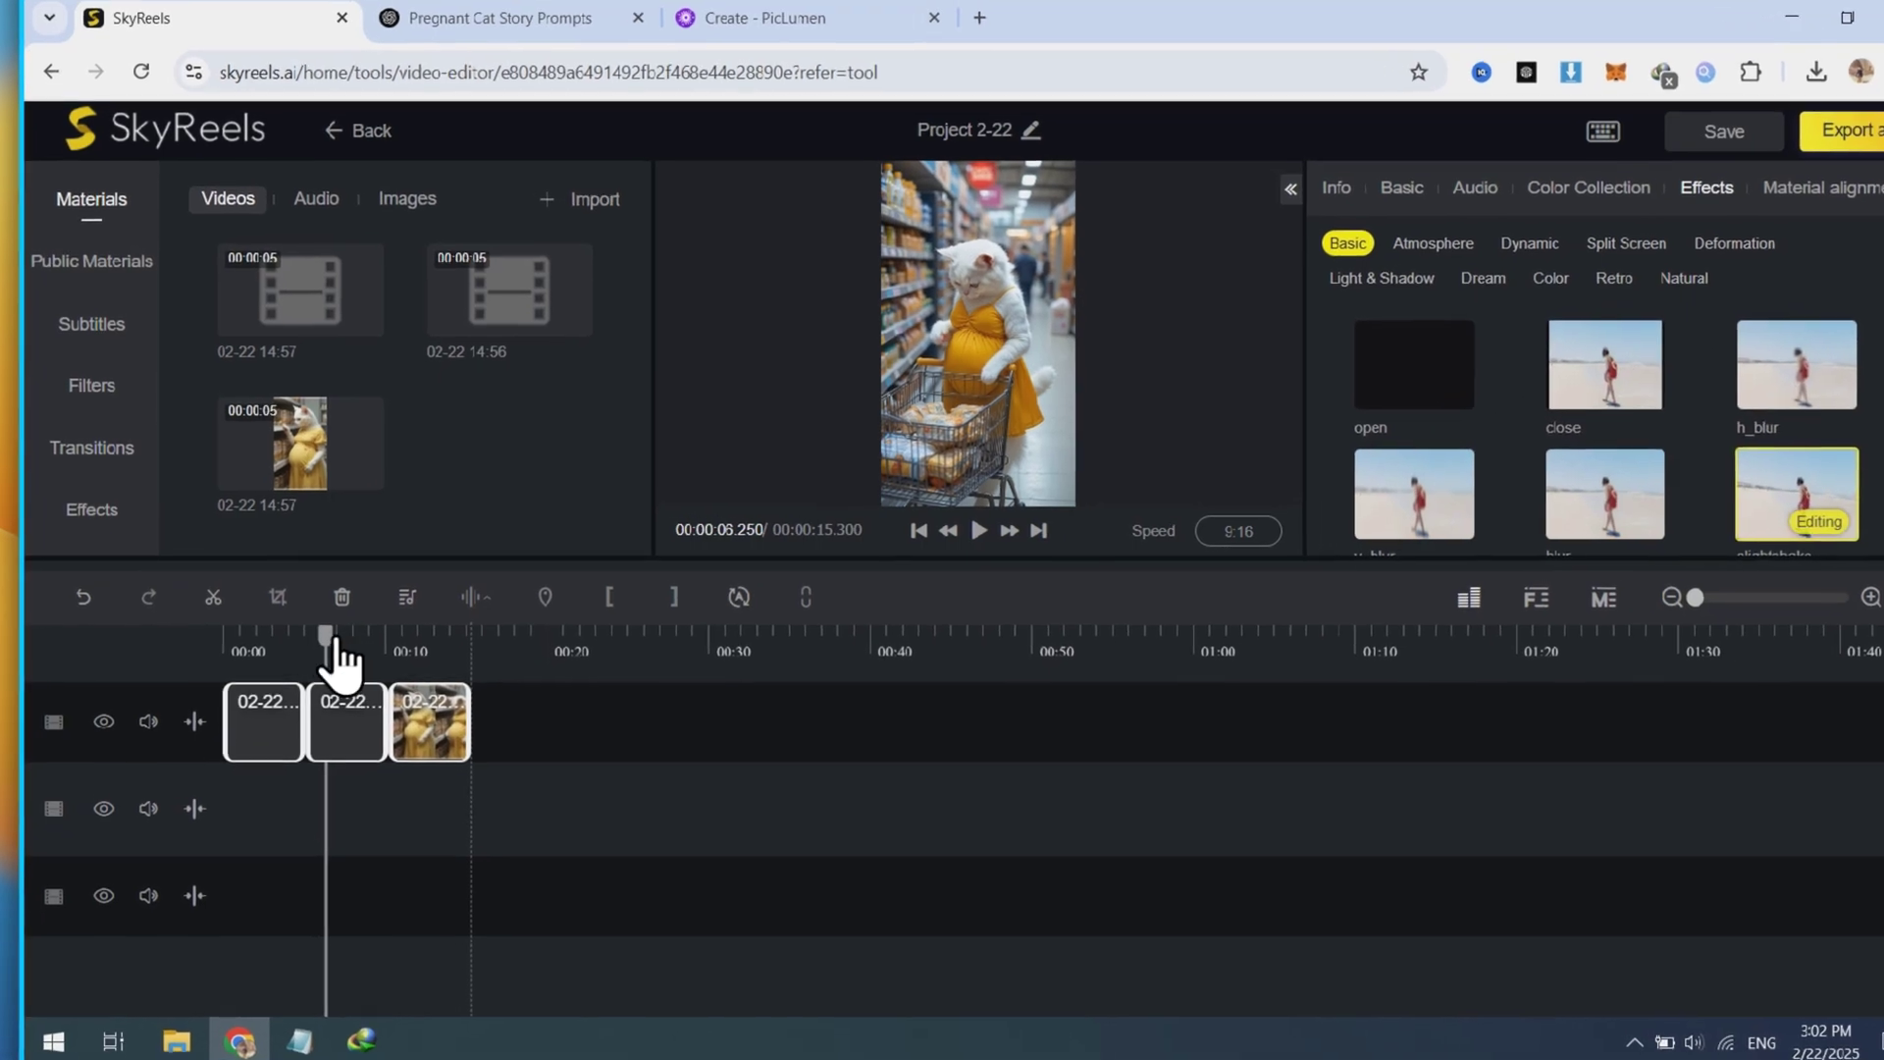
left_click_drag(316, 631, 220, 631)
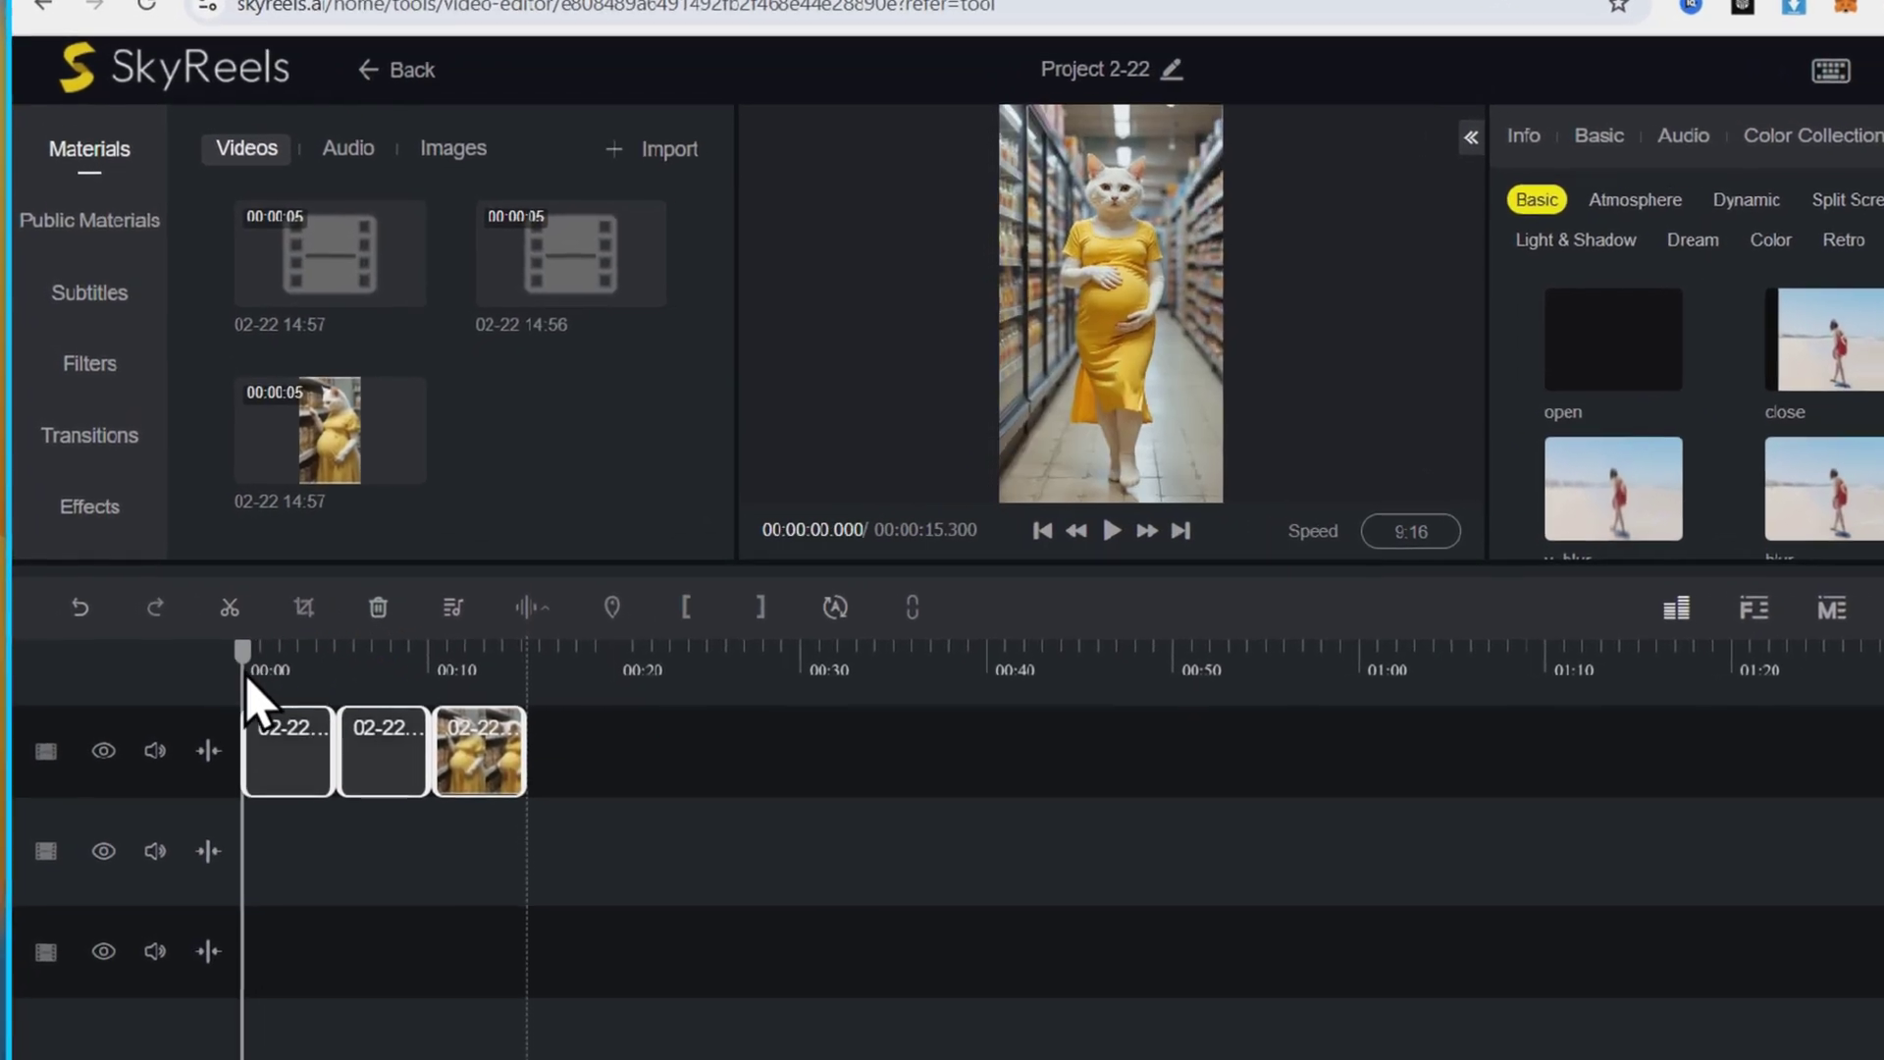
- Import the cat meow sound effect from My Assets SFX into the audio track
left_click(356, 101)
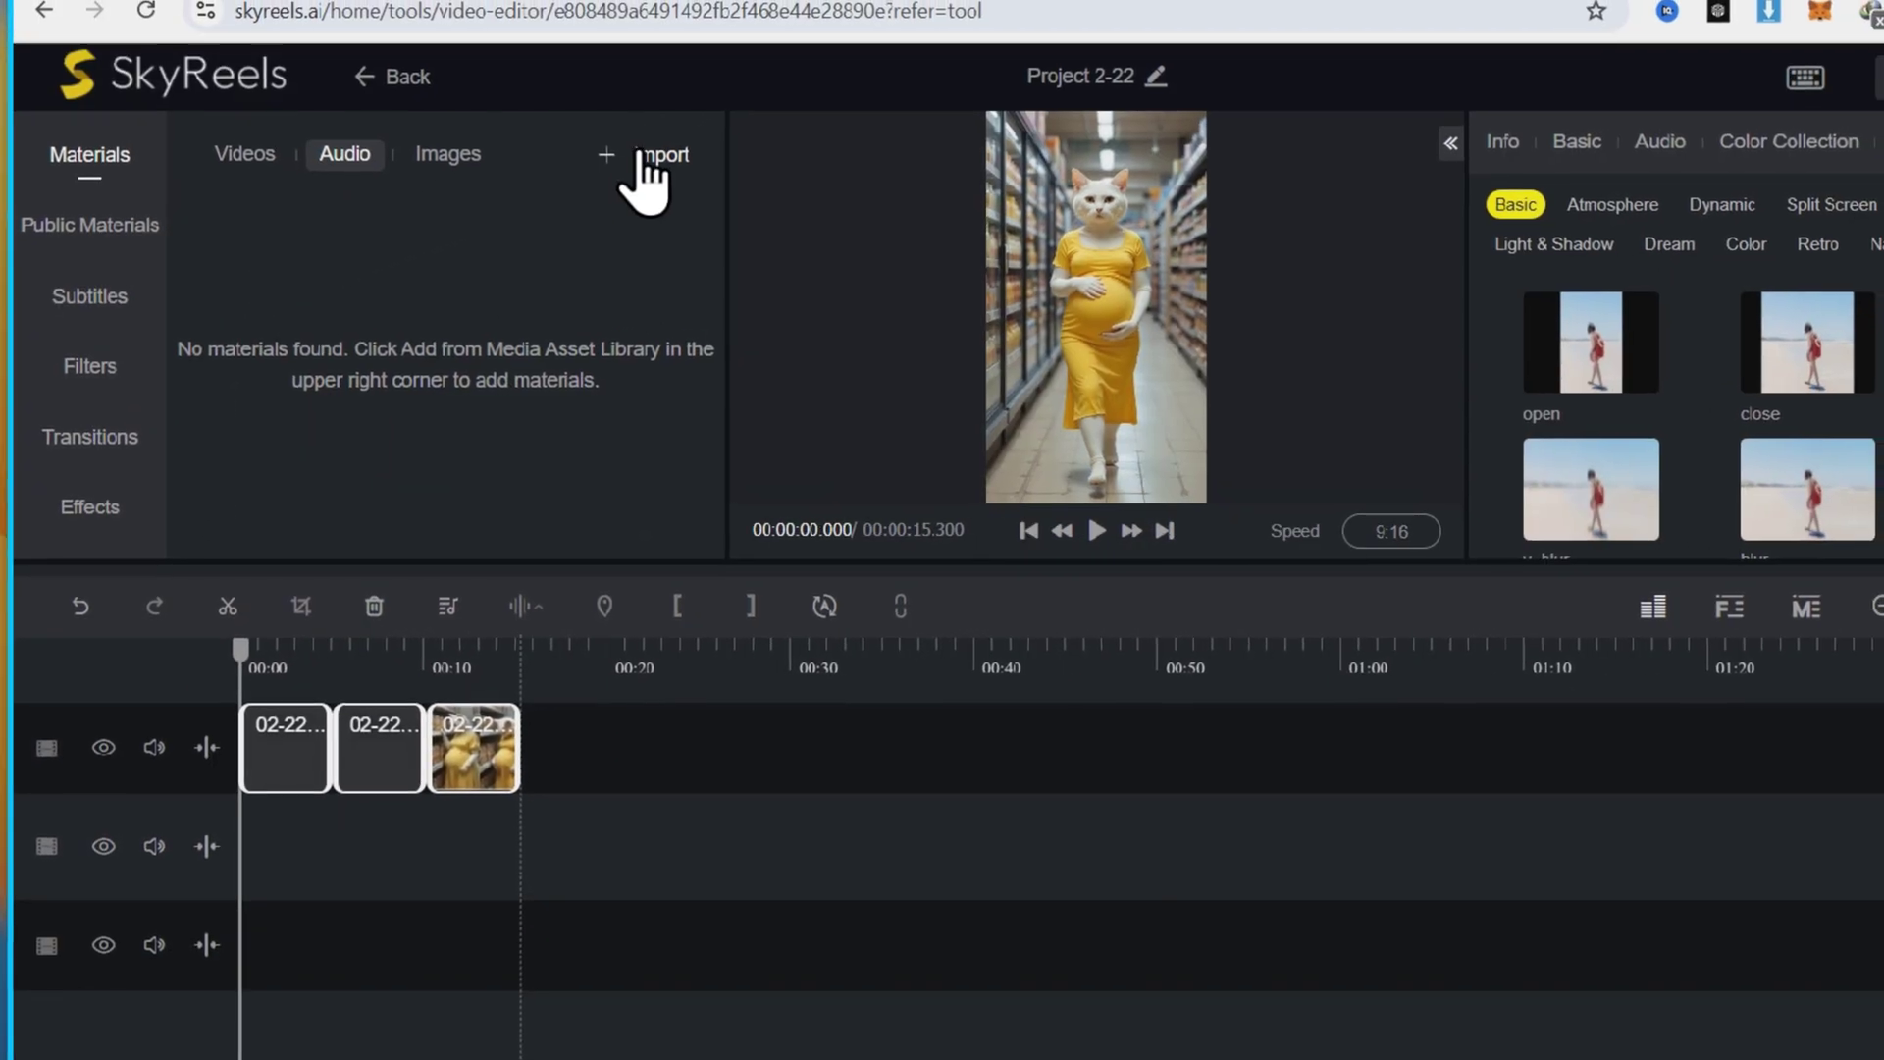
left_click(636, 188)
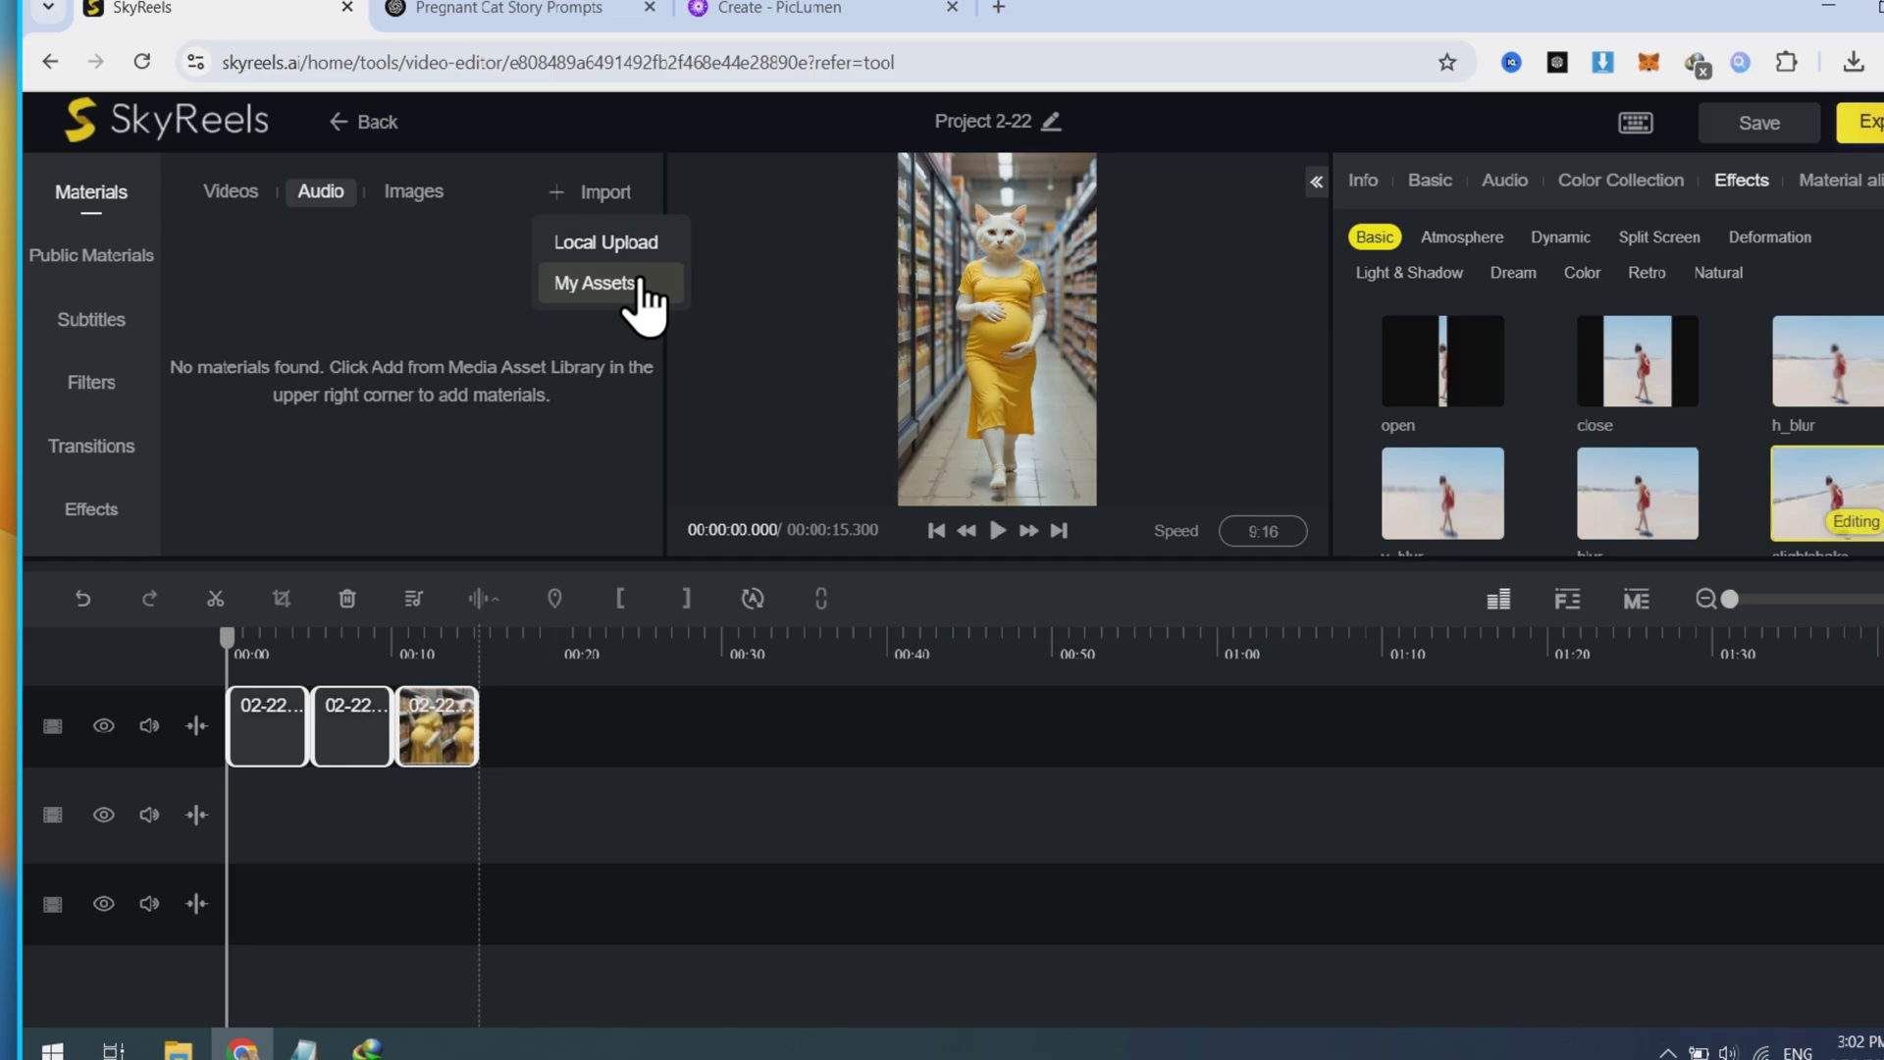
left_click(628, 276)
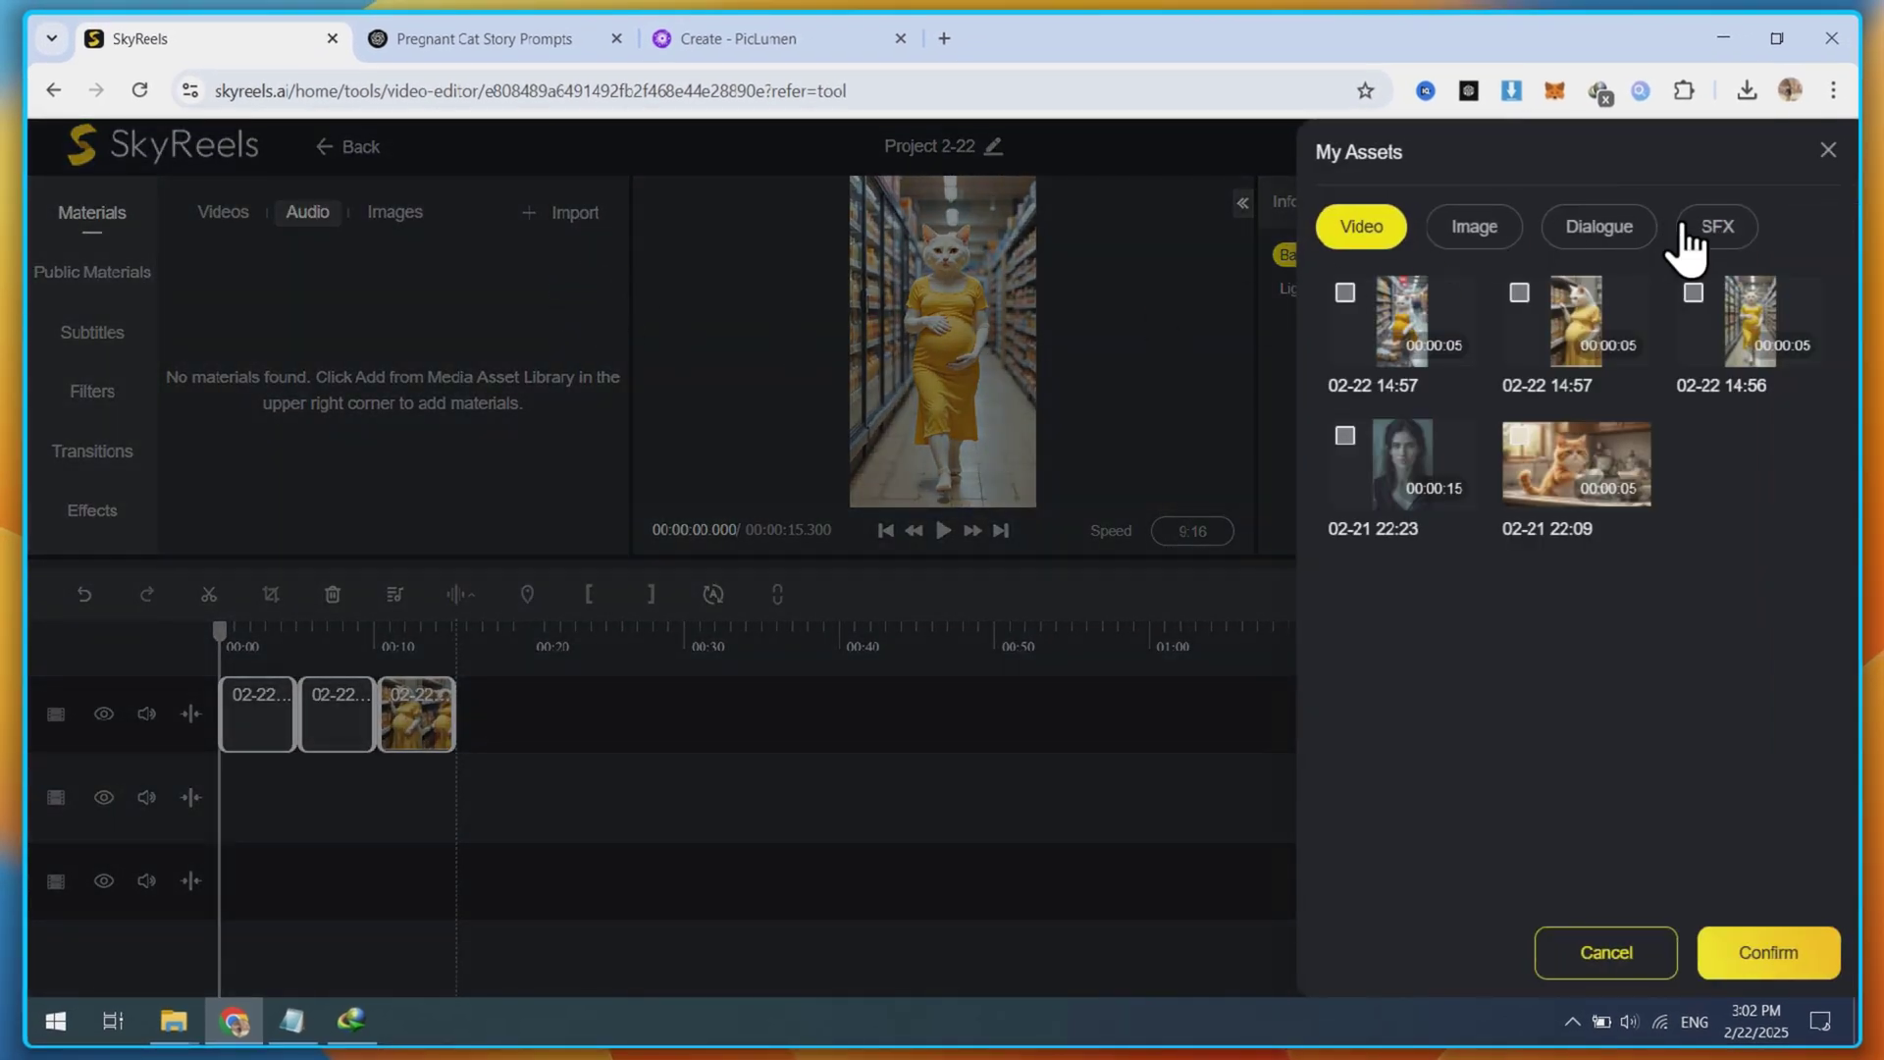
left_click(1684, 228)
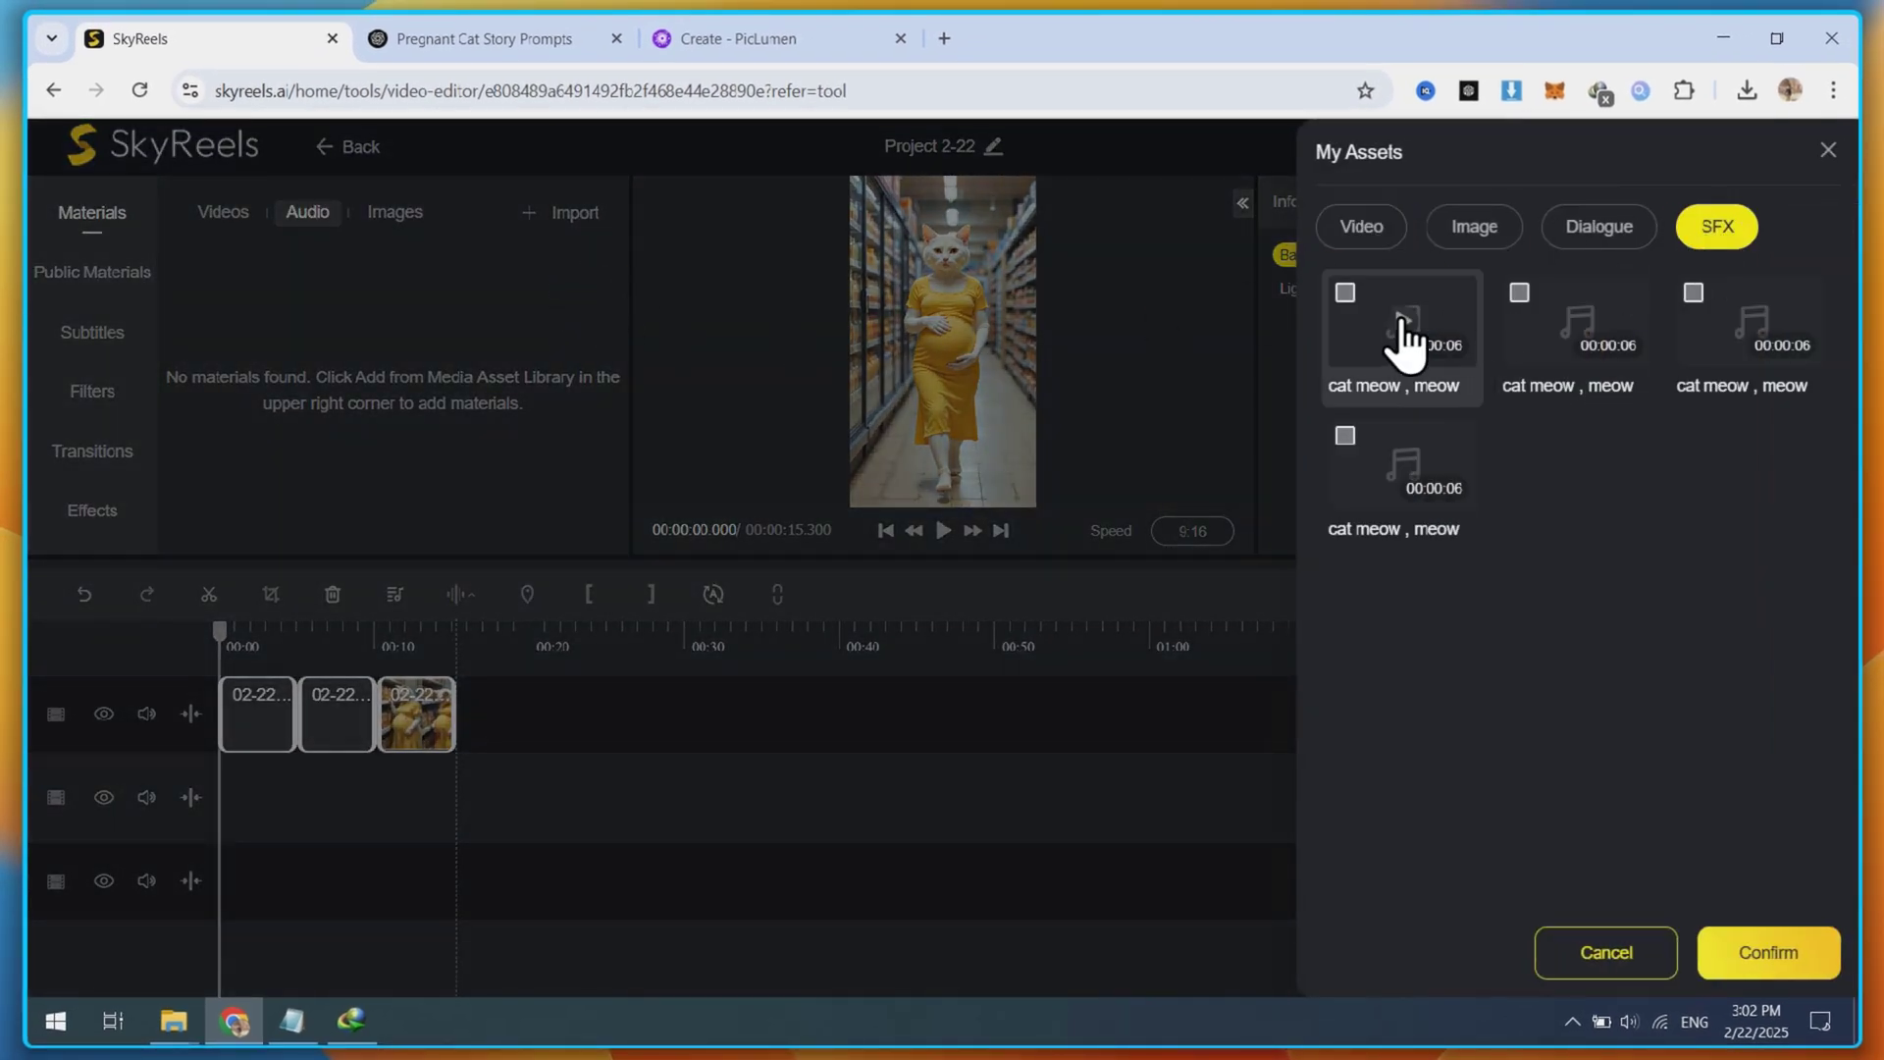
left_click(1410, 337)
left_click(1791, 981)
- Preview the project with the meow sound, then park the playhead near 8 seconds
scroll(295, 896, "down", 1)
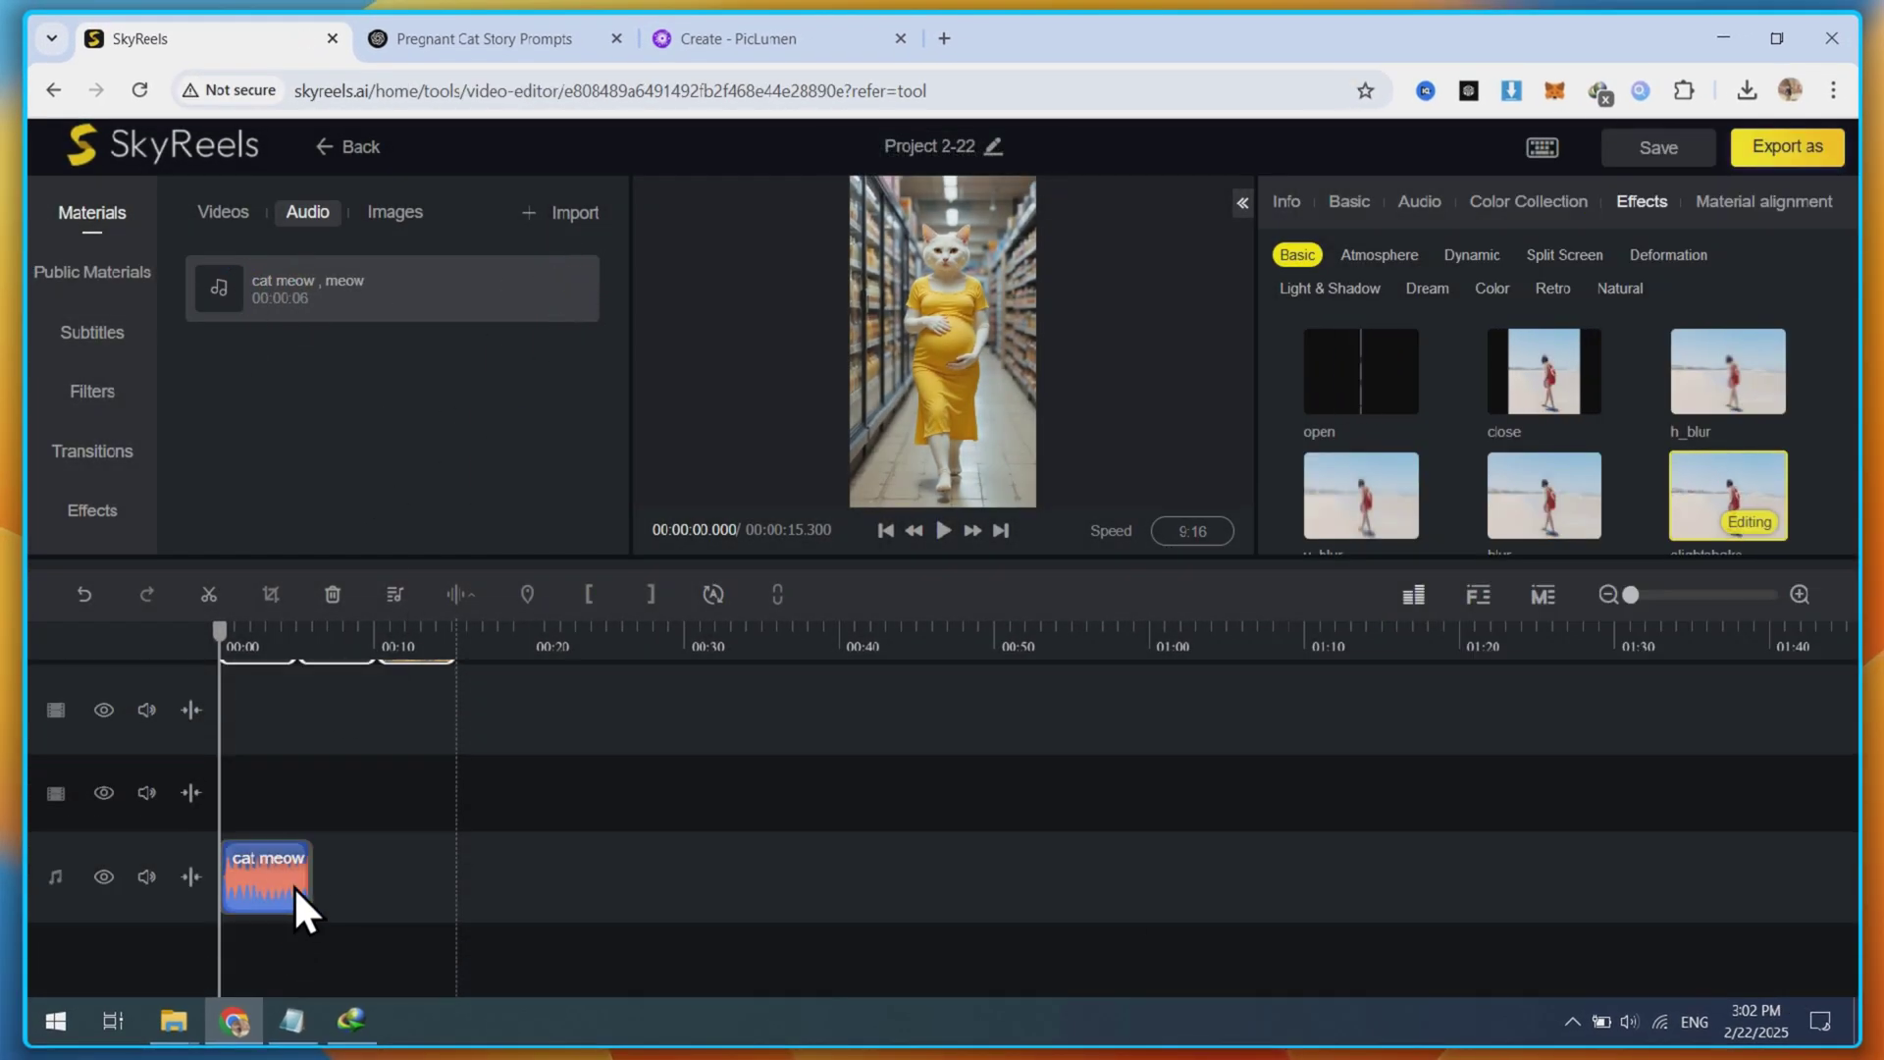
left_click(943, 530)
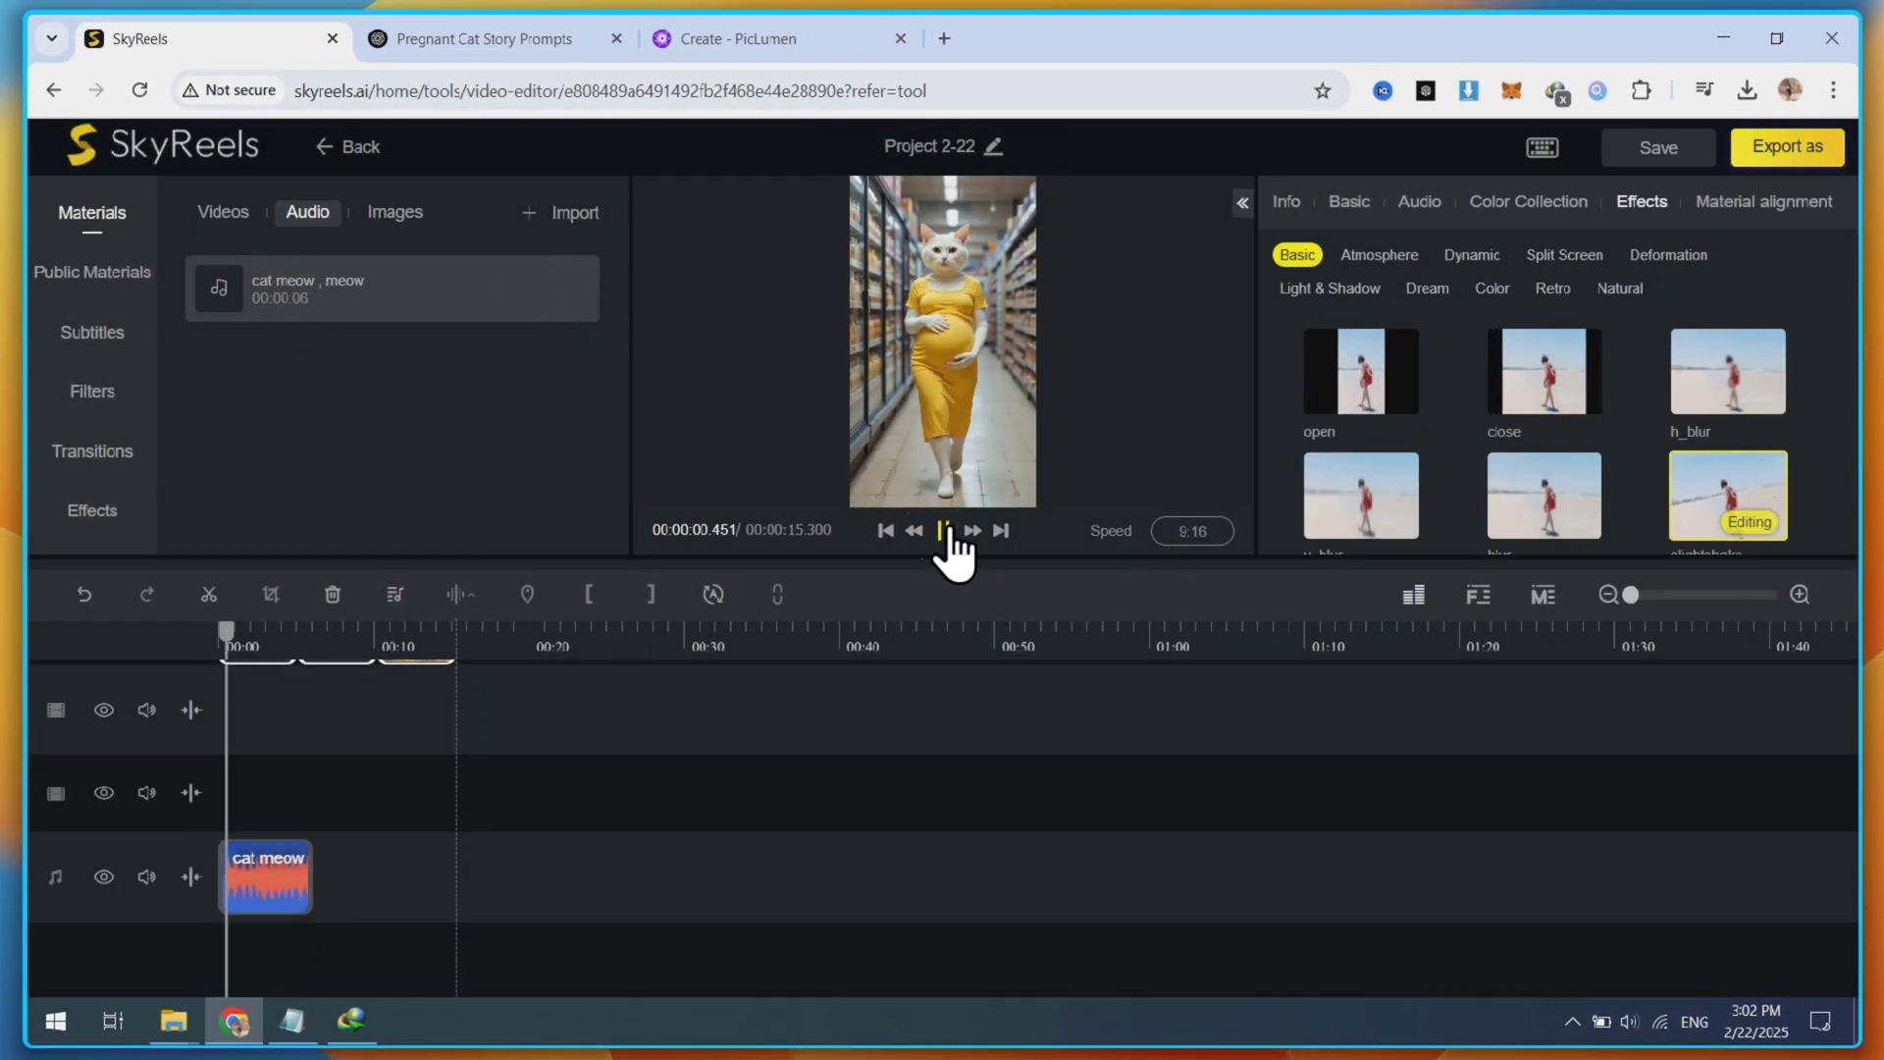
left_click(316, 883)
left_click(306, 724)
- Place second and third cat meow clips on the audio track after the first
left_click(283, 895)
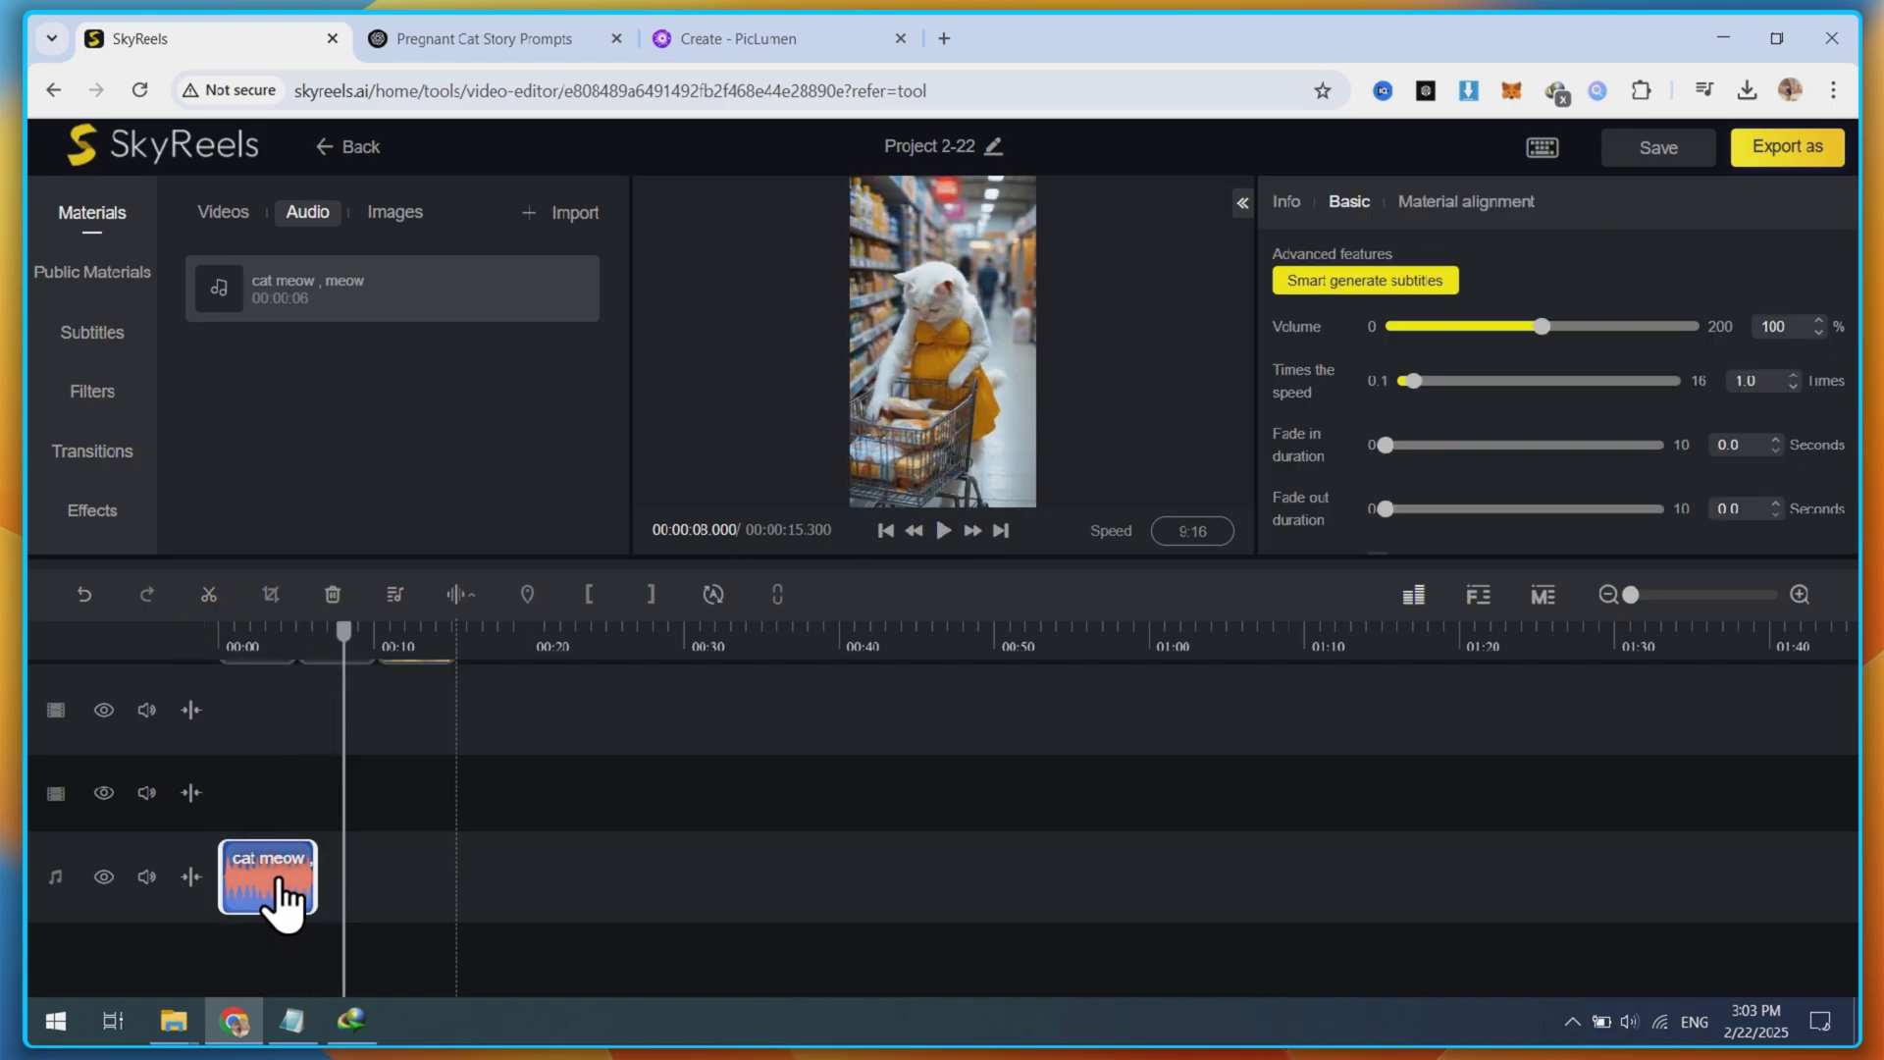
right_click(240, 888)
left_click(378, 475)
left_click_drag(393, 287, 533, 923)
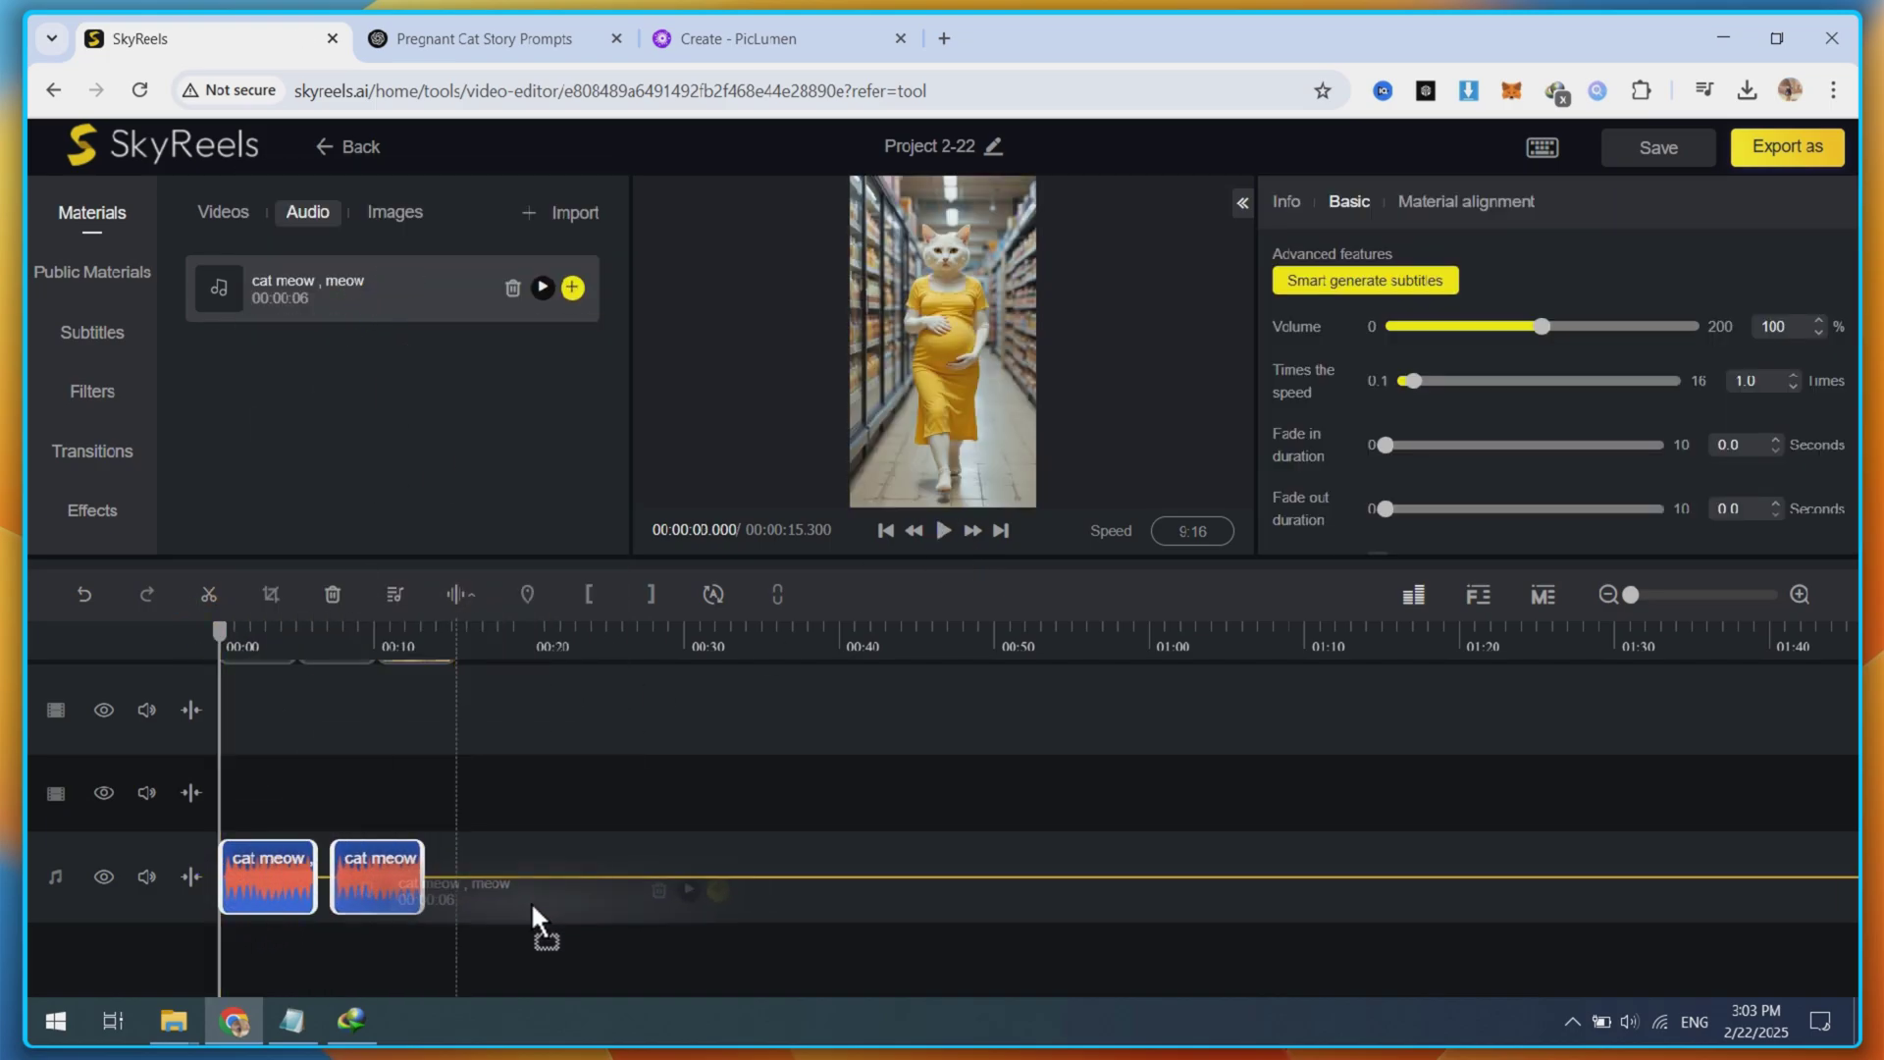
left_click(944, 531)
left_click_drag(393, 288, 490, 889)
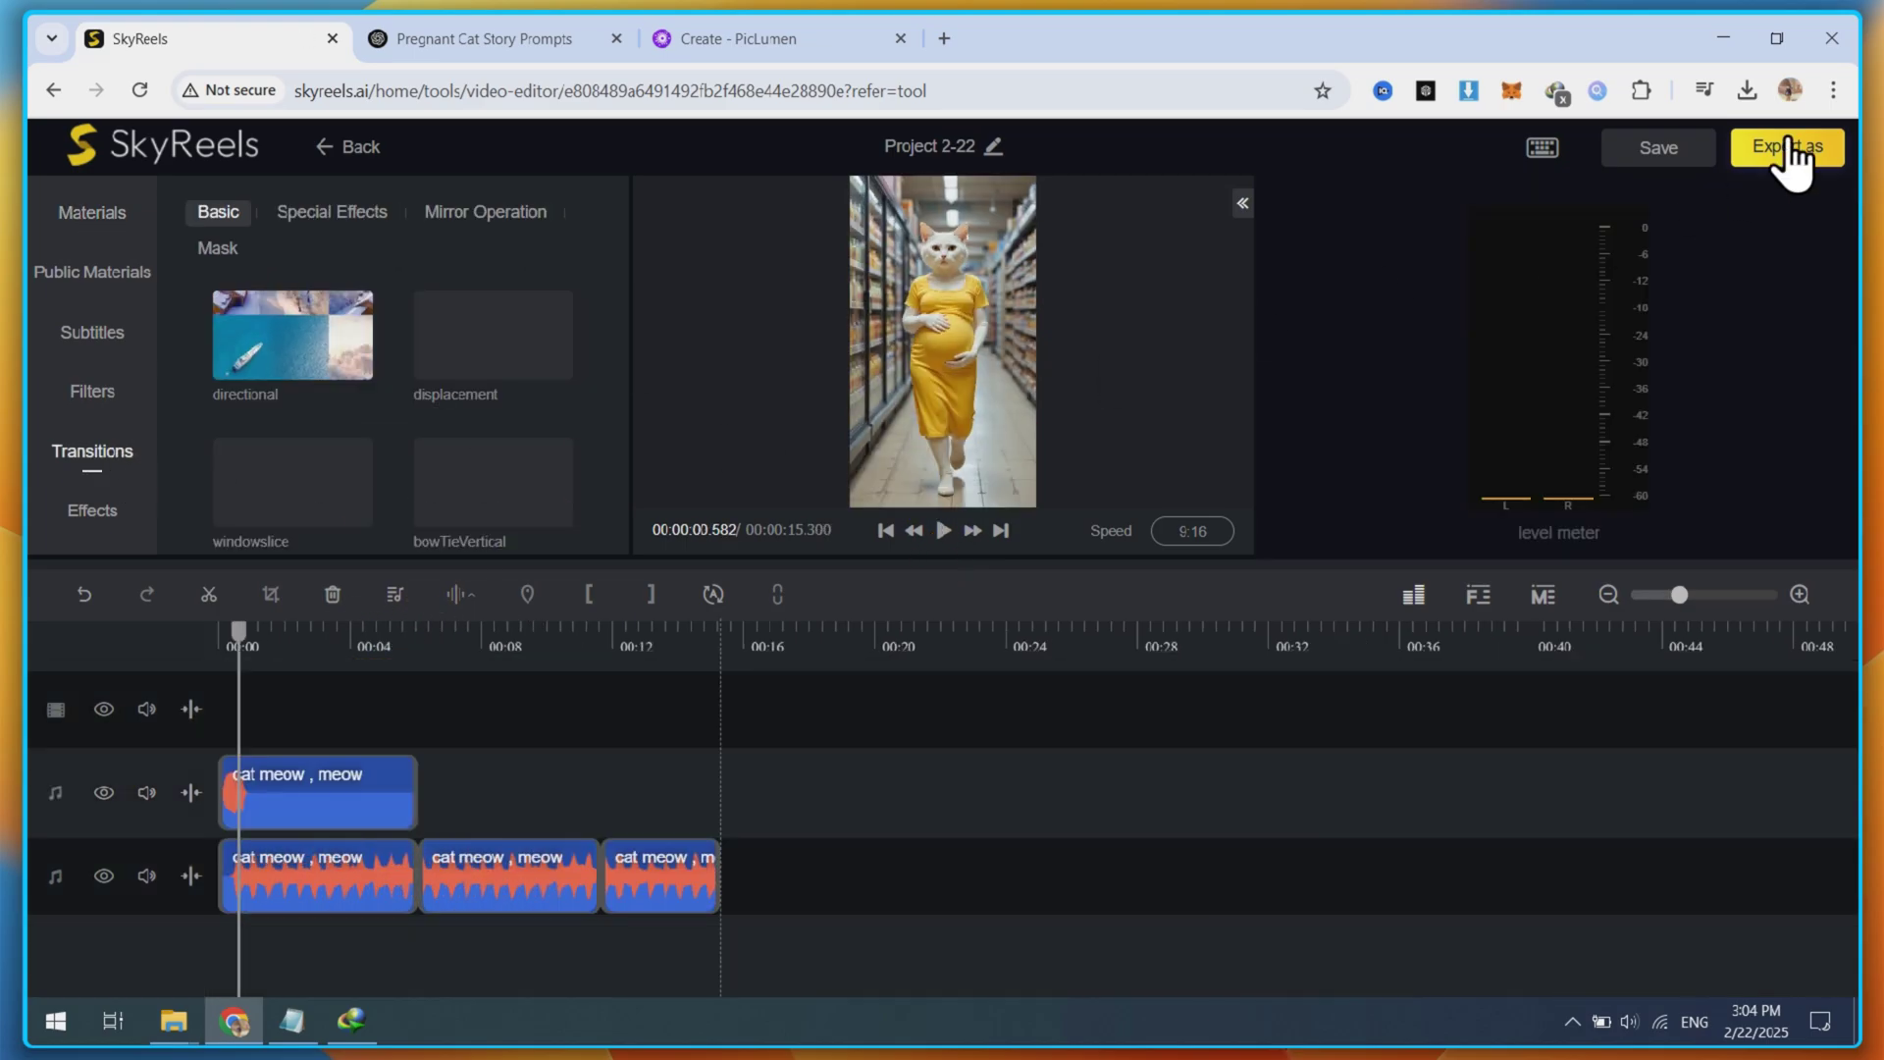
- Use Export as to export the cat project as a video, starting the merge for download
left_click(1788, 147)
left_click(1767, 198)
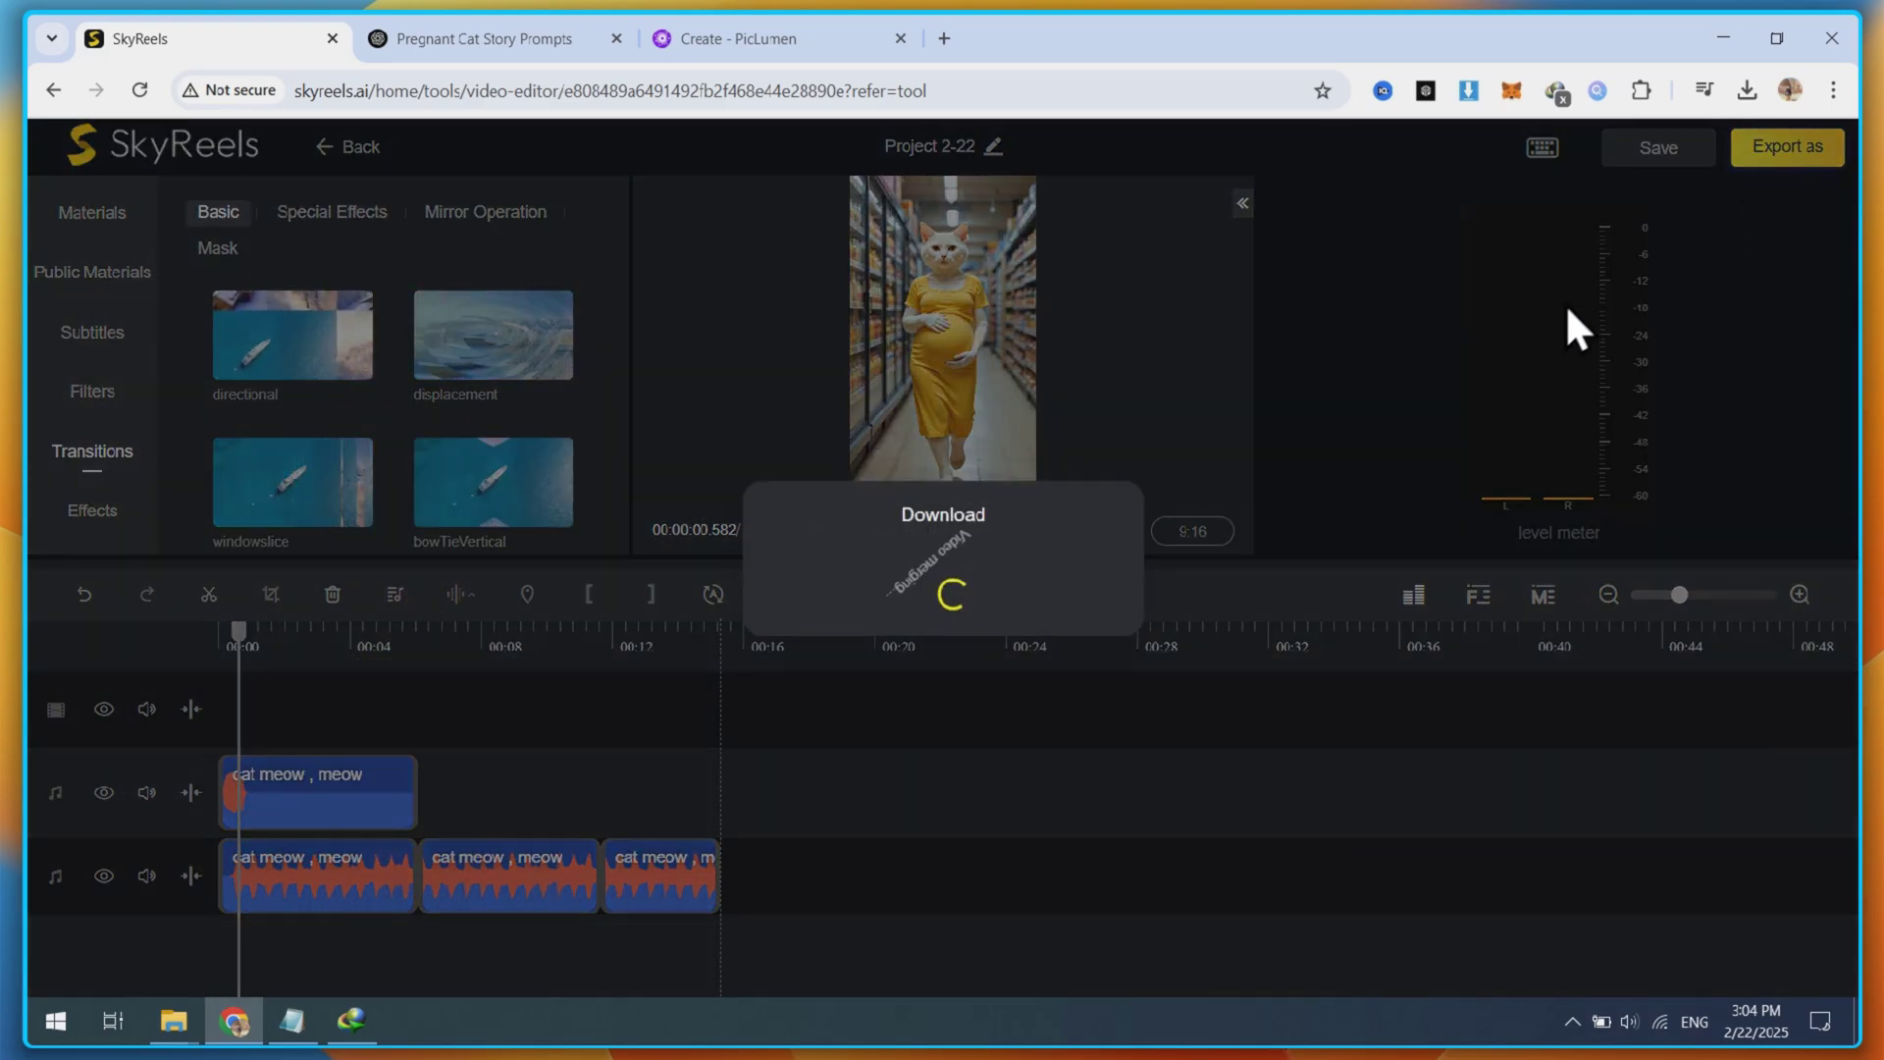